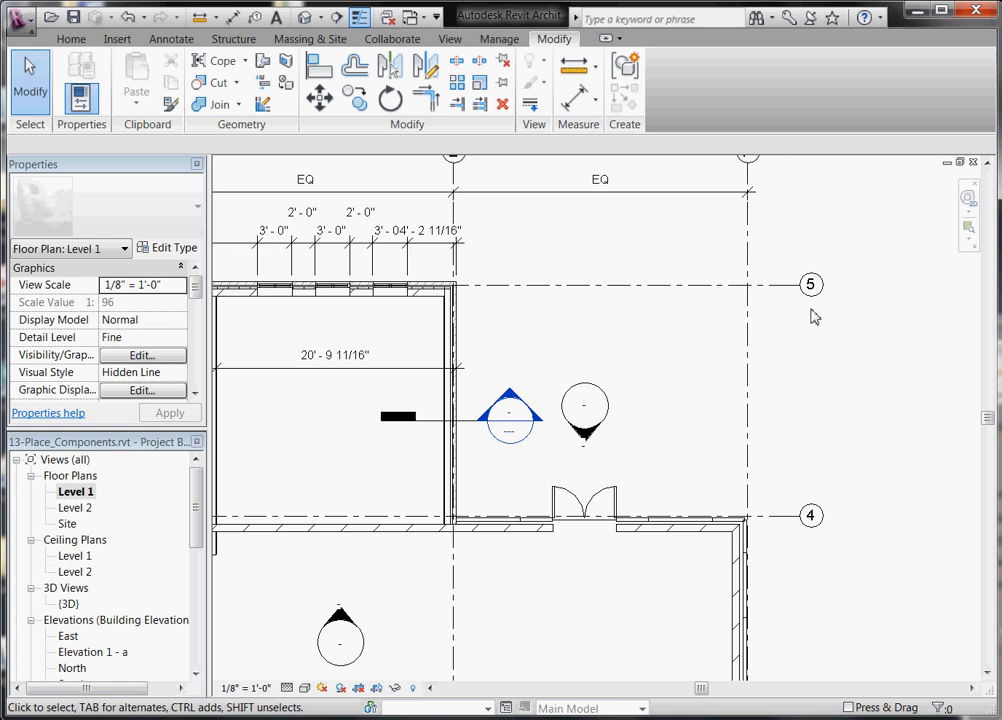
- Edit the wall join at the grid 5 corner, cycling the butt configuration so the CMU layer runs through to the corner
scroll(436, 300, "up", 5)
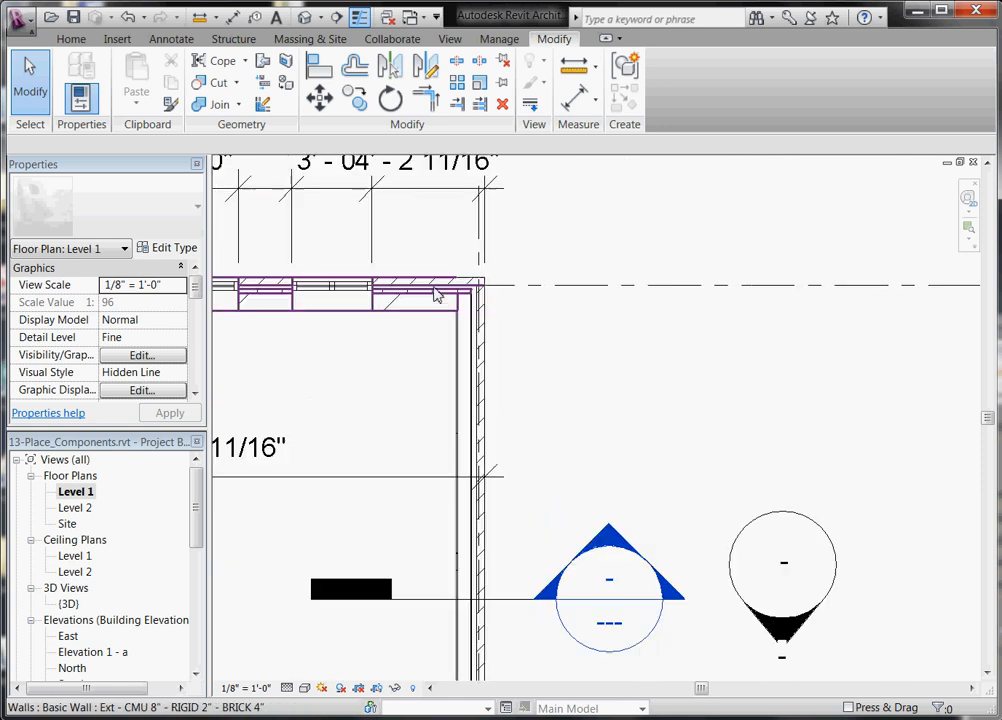
scroll(436, 302, "up", 2)
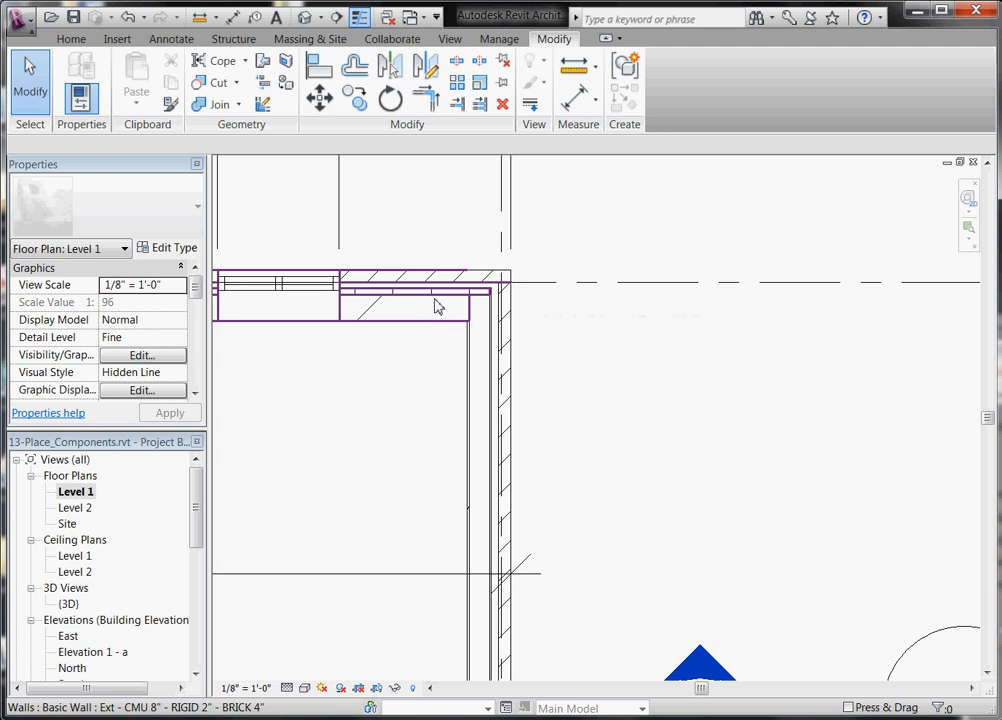
scroll(461, 304, "up", 1)
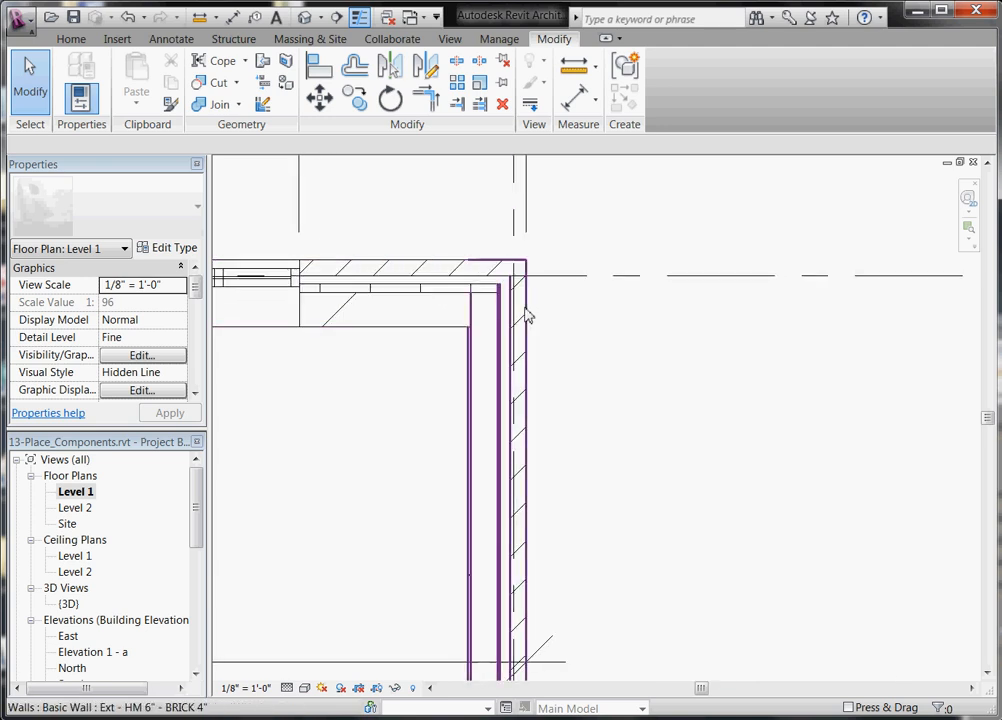
scroll(541, 370, "up", 2)
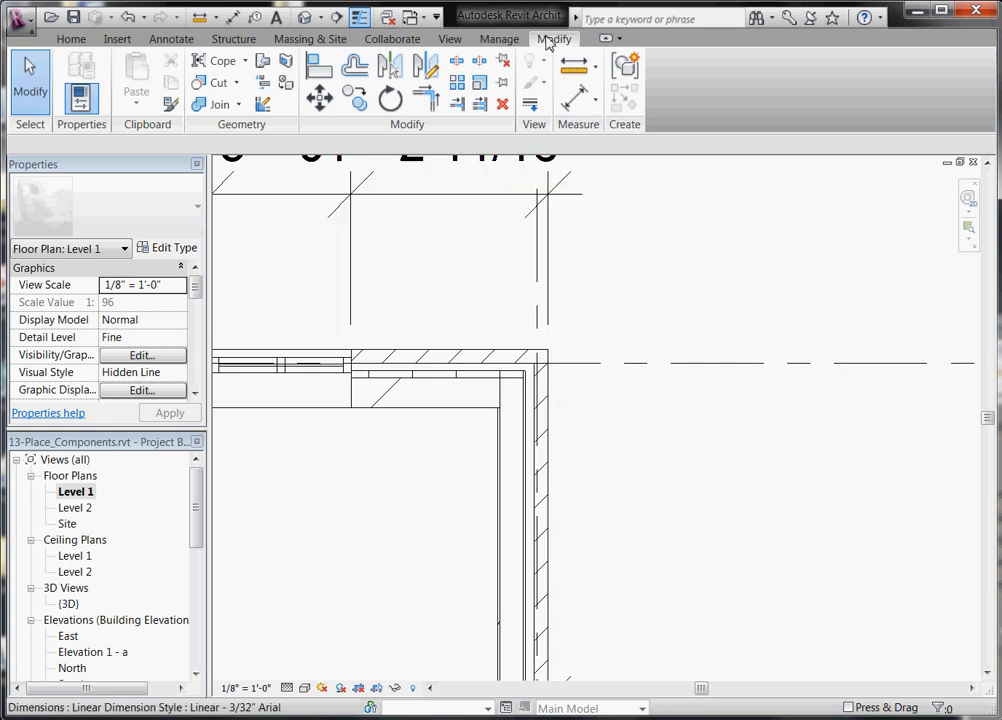
left_click(264, 104)
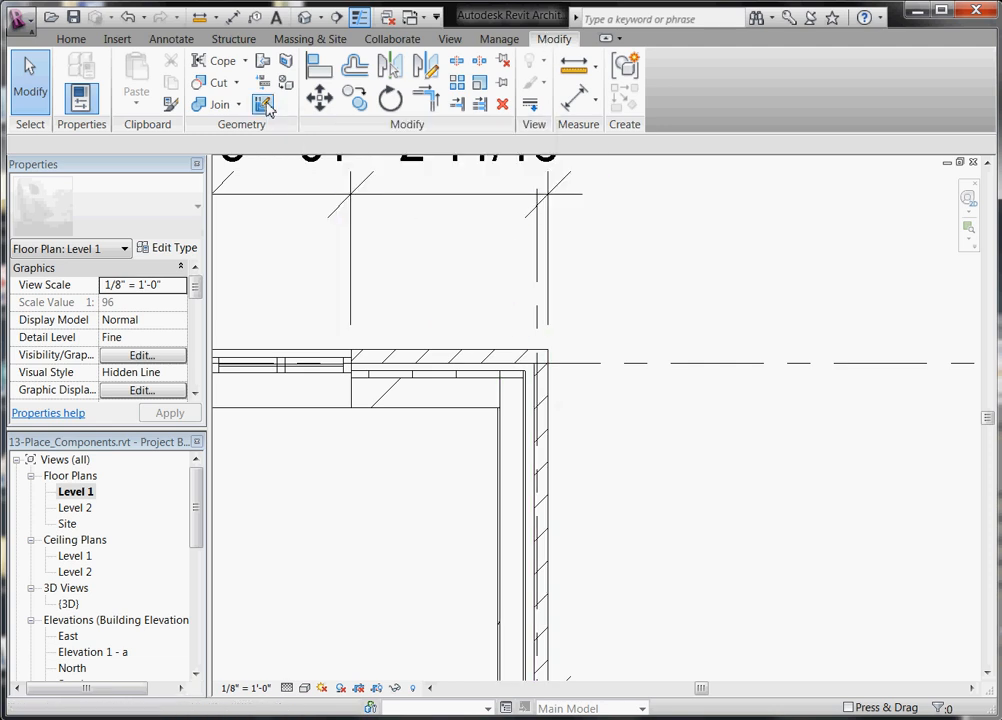
scroll(425, 246, "down", 5)
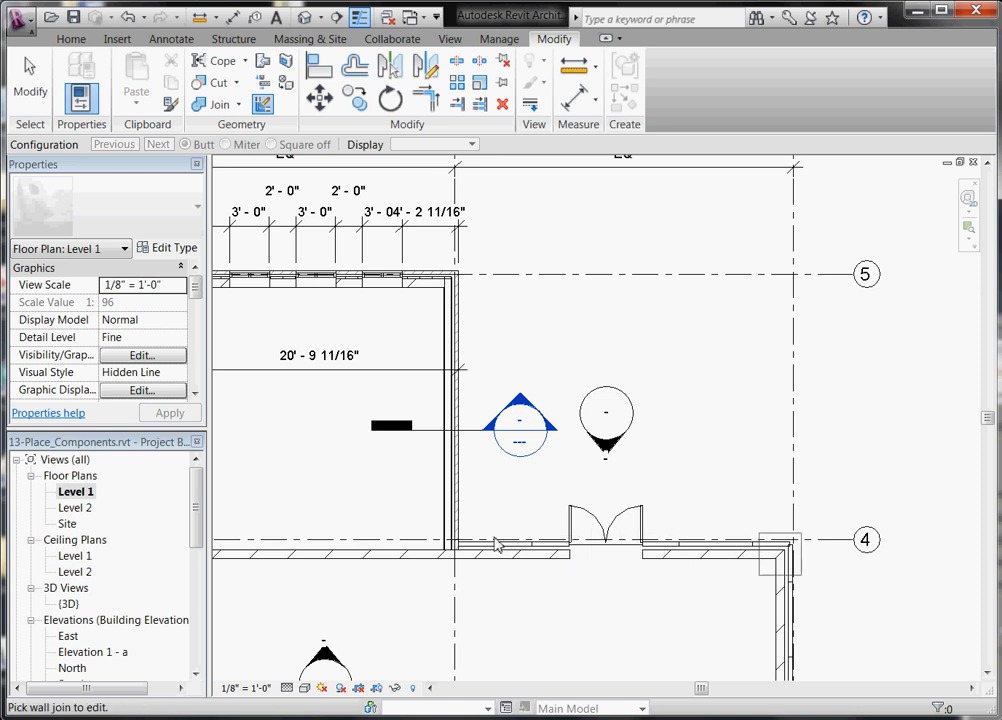
scroll(448, 290, "up", 2)
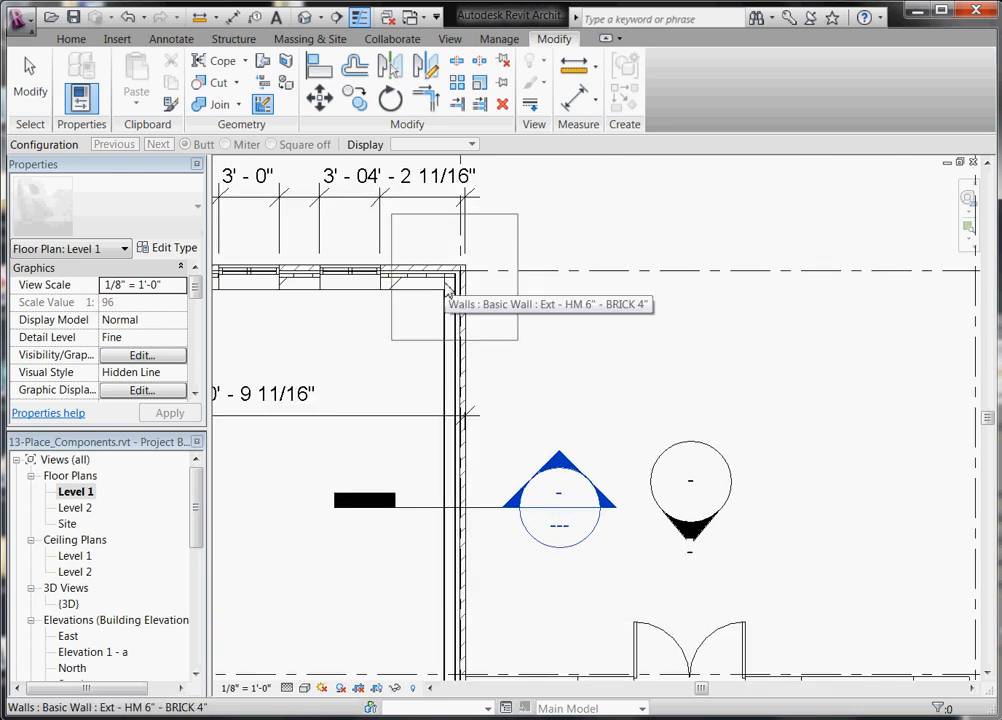
scroll(448, 290, "up", 1)
left_click(448, 290)
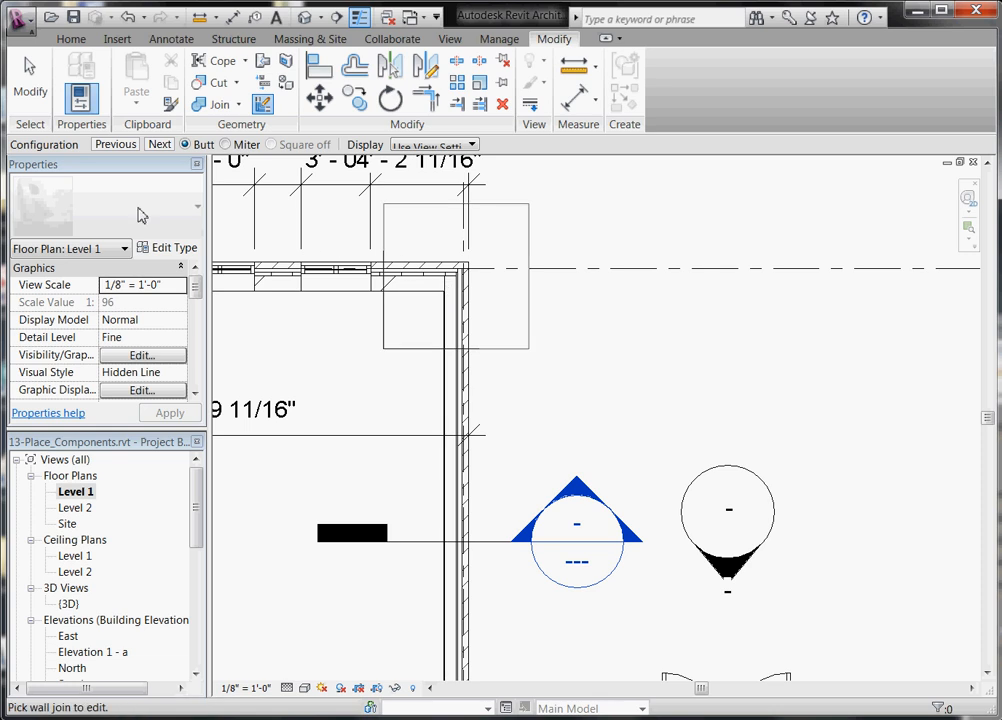
left_click(159, 145)
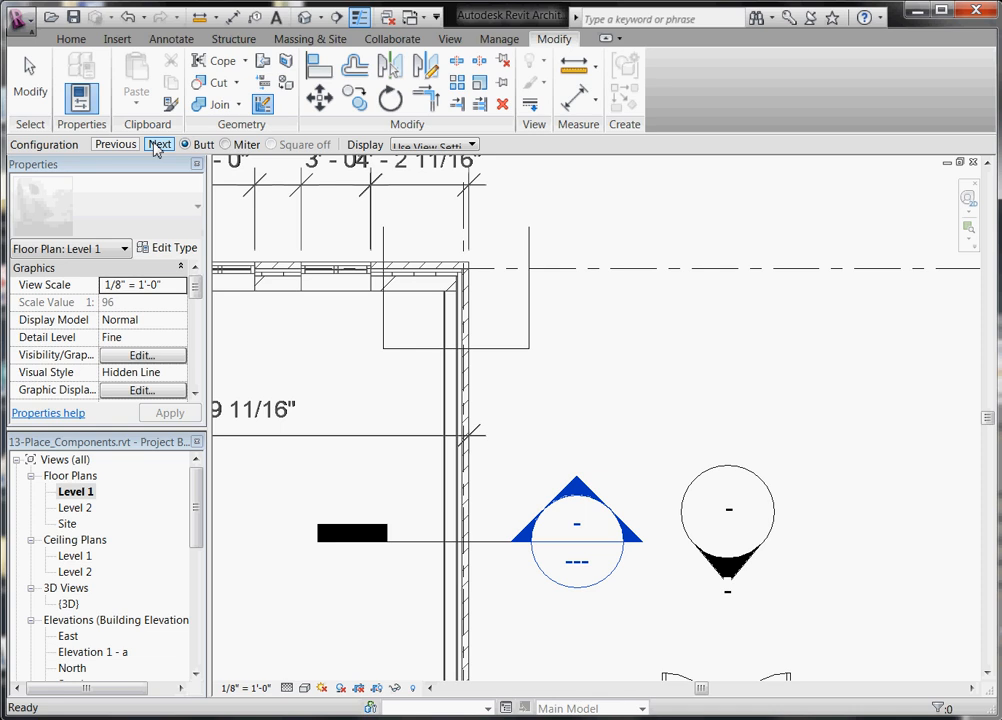
left_click(160, 147)
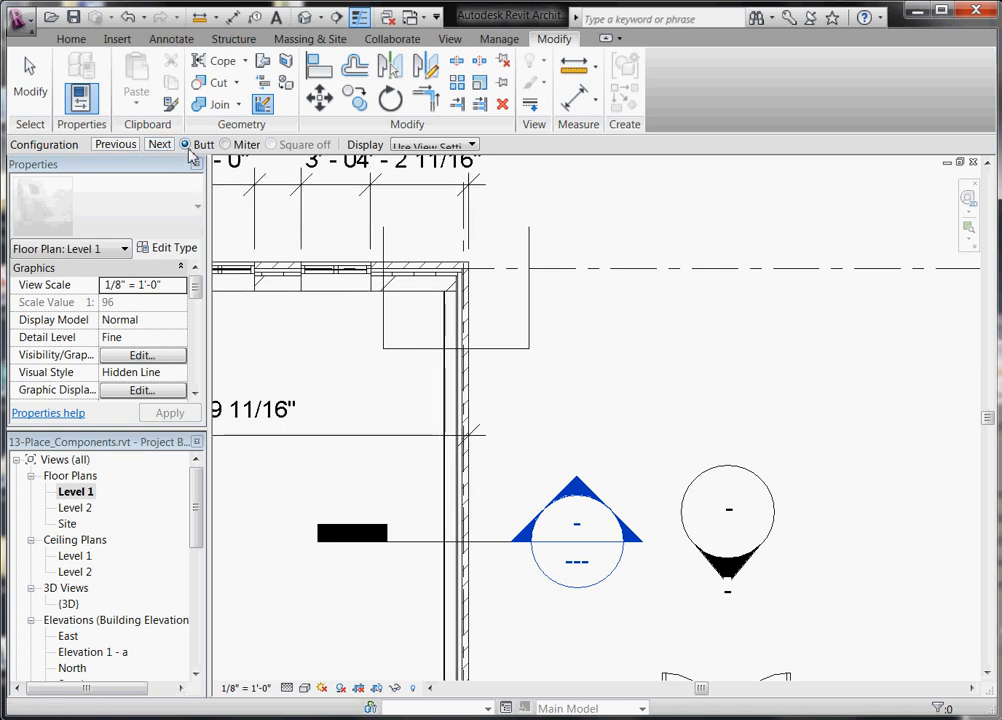
- Try the Miter configuration on the corner wall join and switch it back to Butt
left_click(229, 146)
scroll(447, 269, "up", 2)
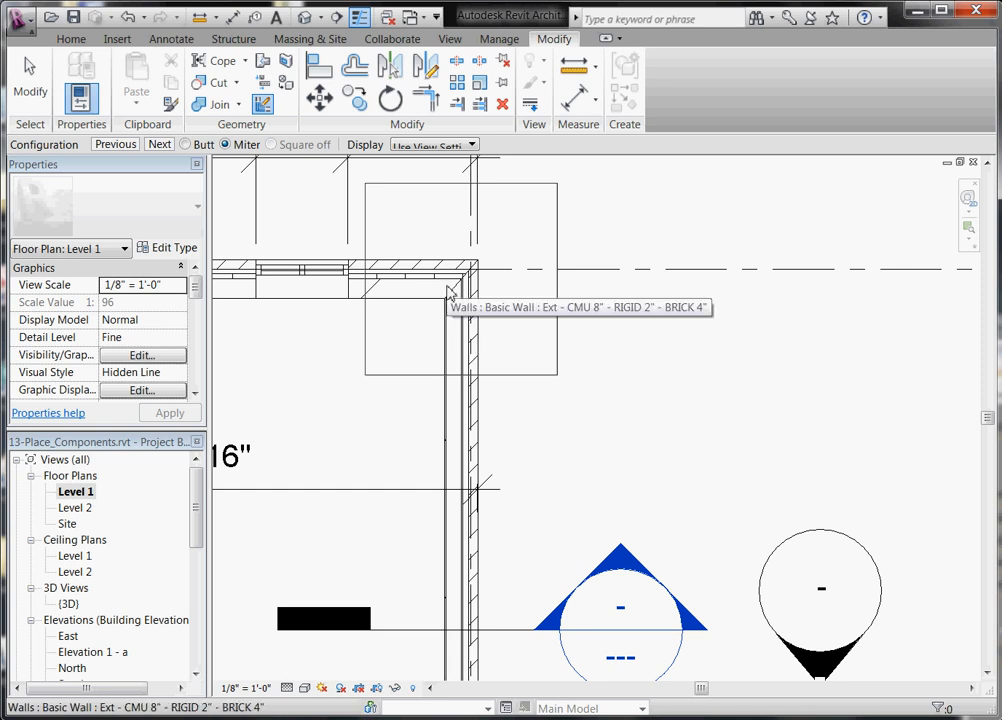
left_click(186, 145)
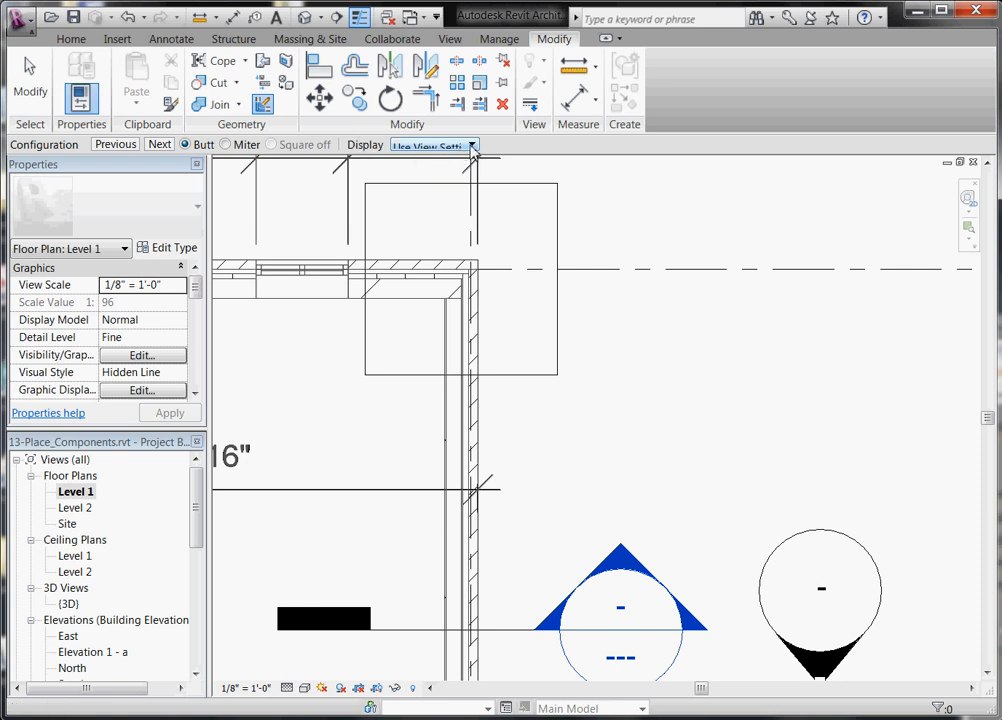
- Try the Don't Clean Join display on the corner wall join, set it to Clean Join instead, and finish editing the join
left_click(472, 147)
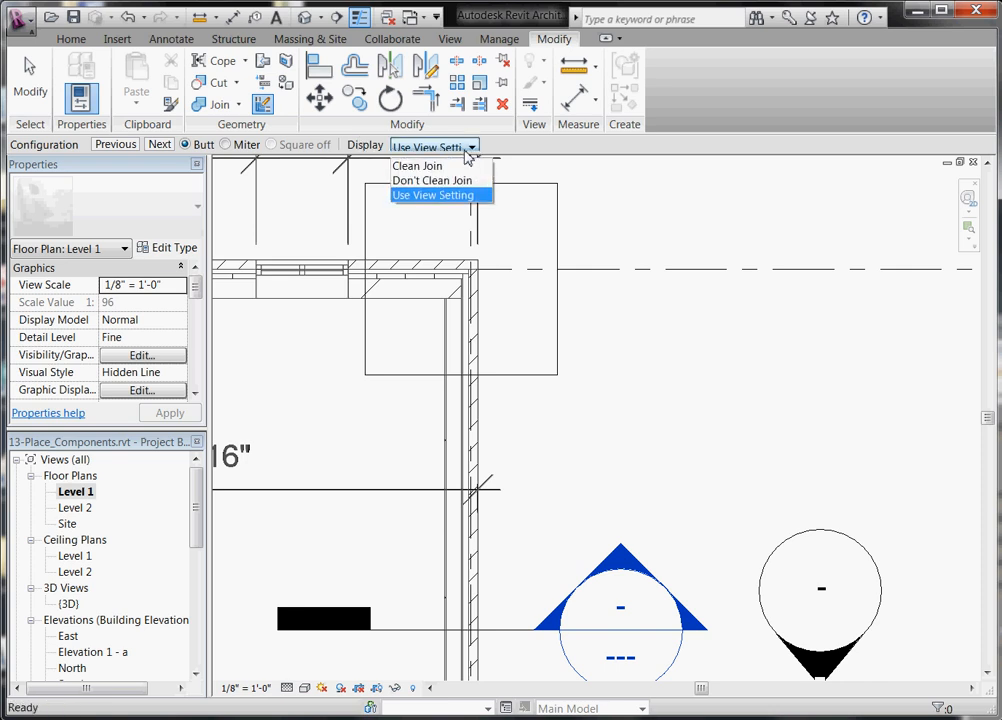
left_click(428, 182)
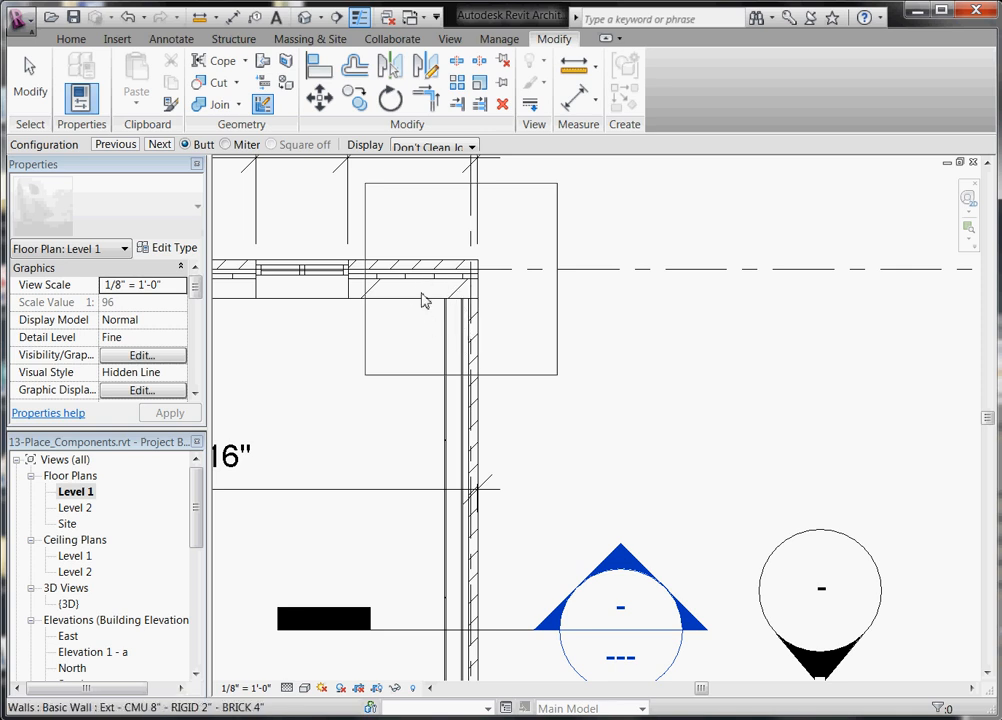
left_click(473, 150)
left_click(458, 164)
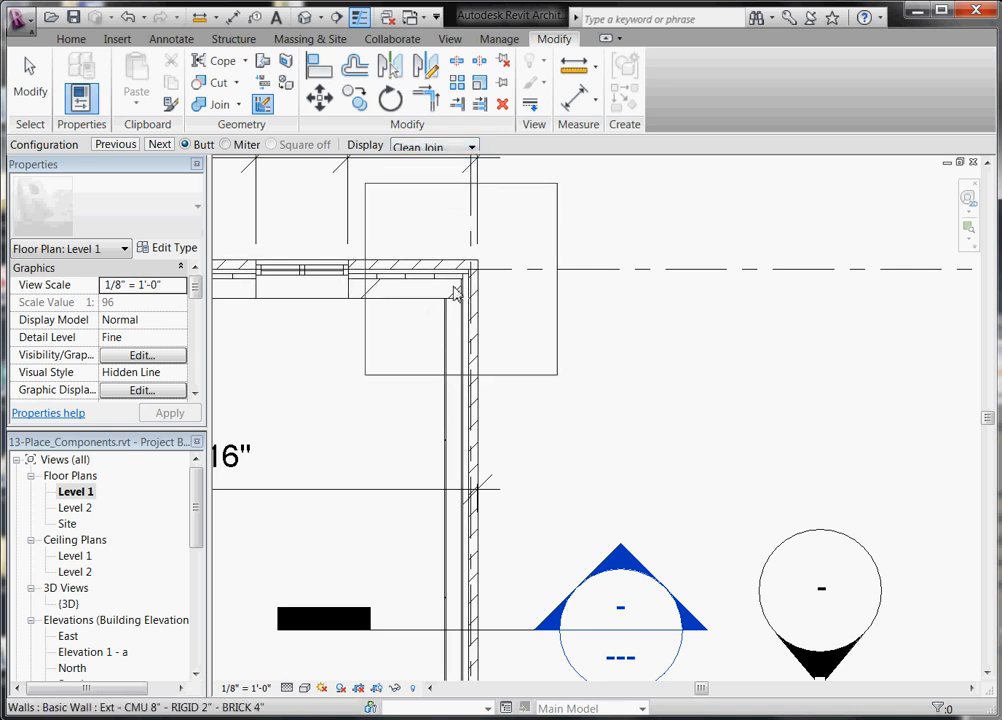
left_click(533, 342)
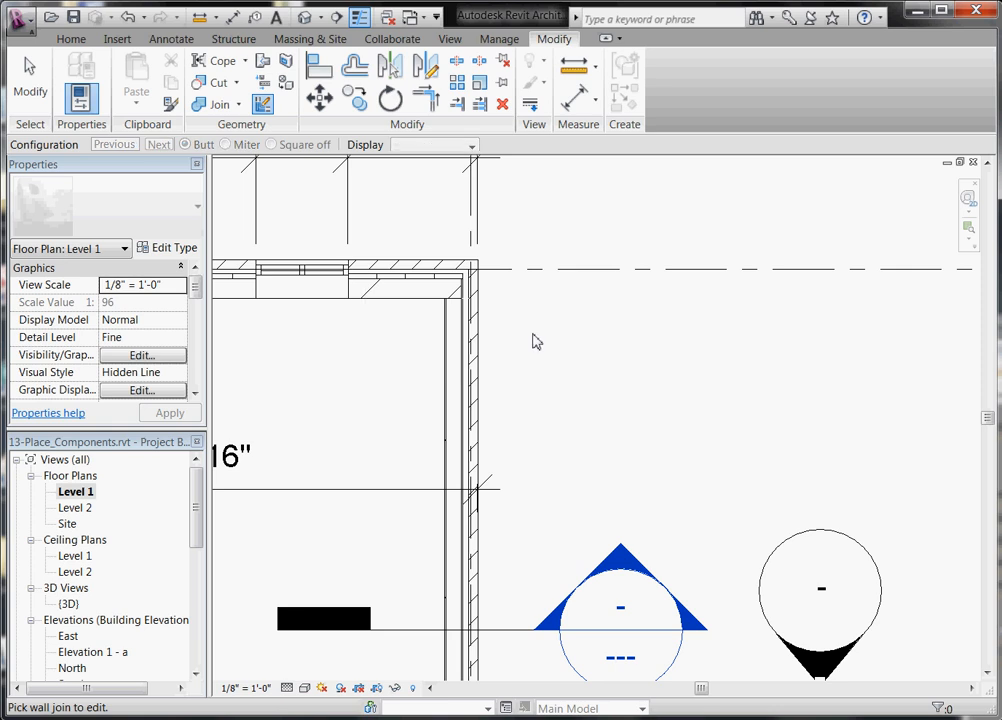
scroll(533, 342, "down", 2)
key("Escape")
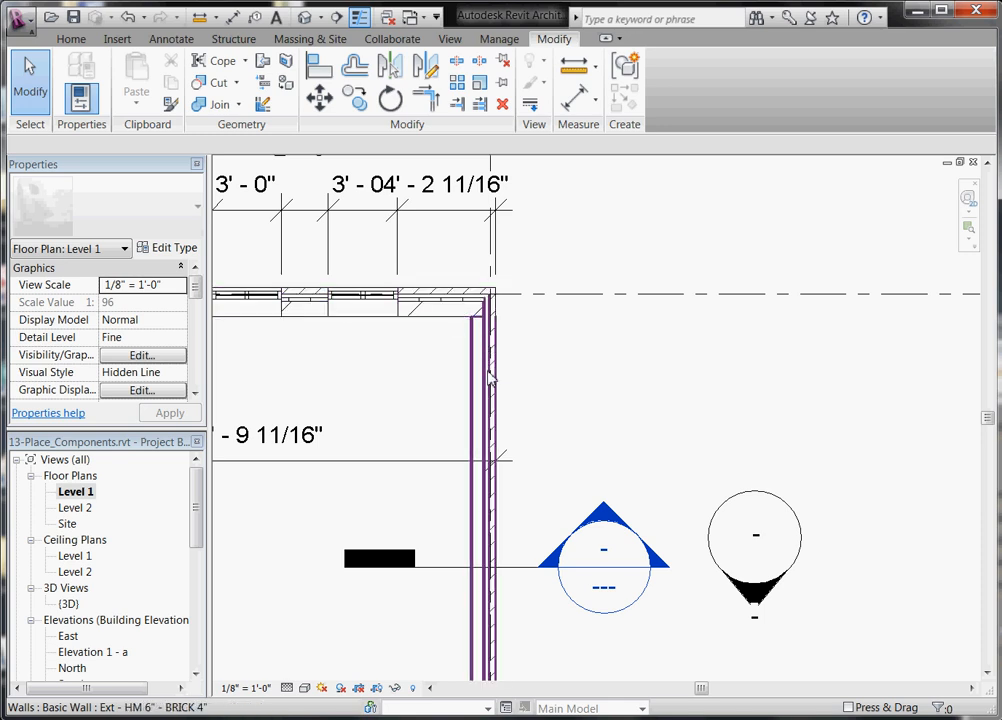
- Start a Cut Profile edit, by face, on the CMU layer of the horizontal exterior wall at the corner
scroll(470, 282, "up", 2)
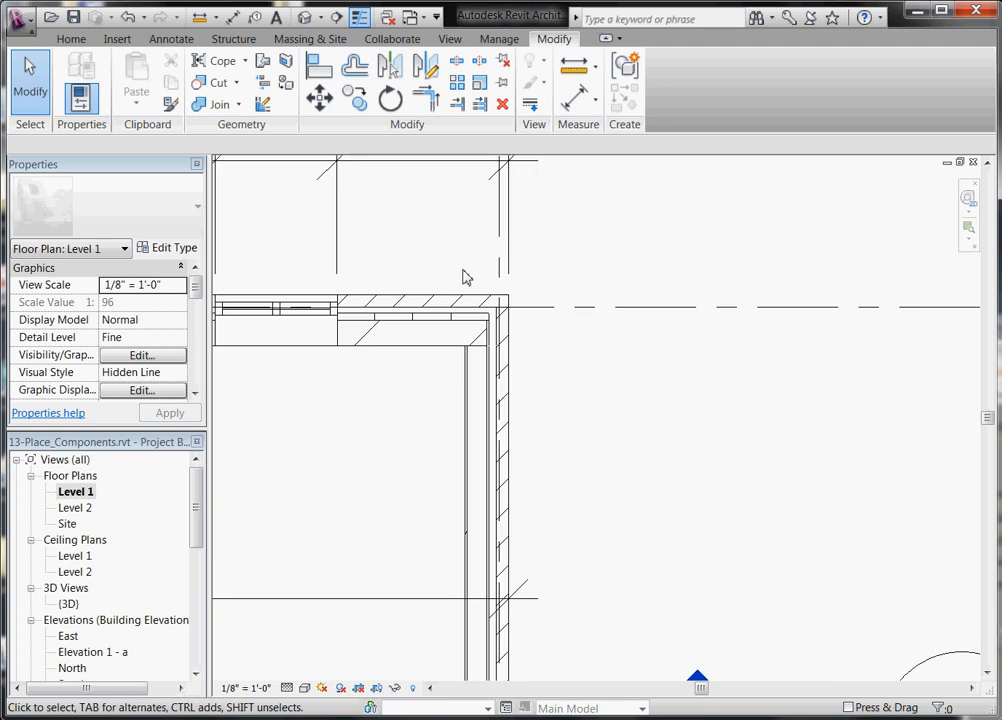
left_click(452, 42)
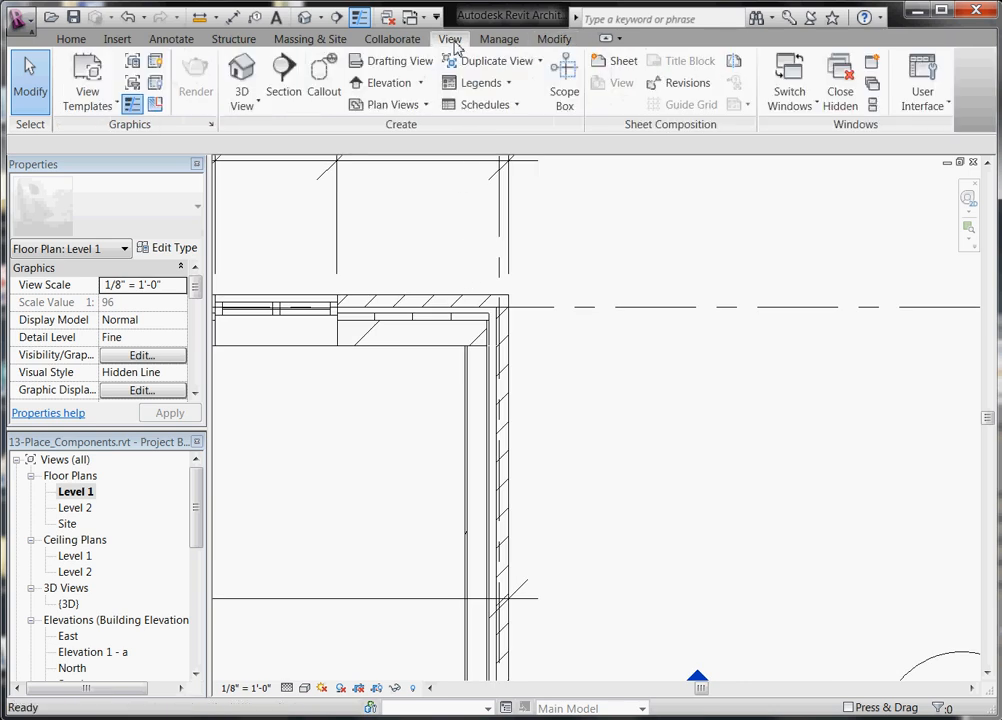
left_click(155, 106)
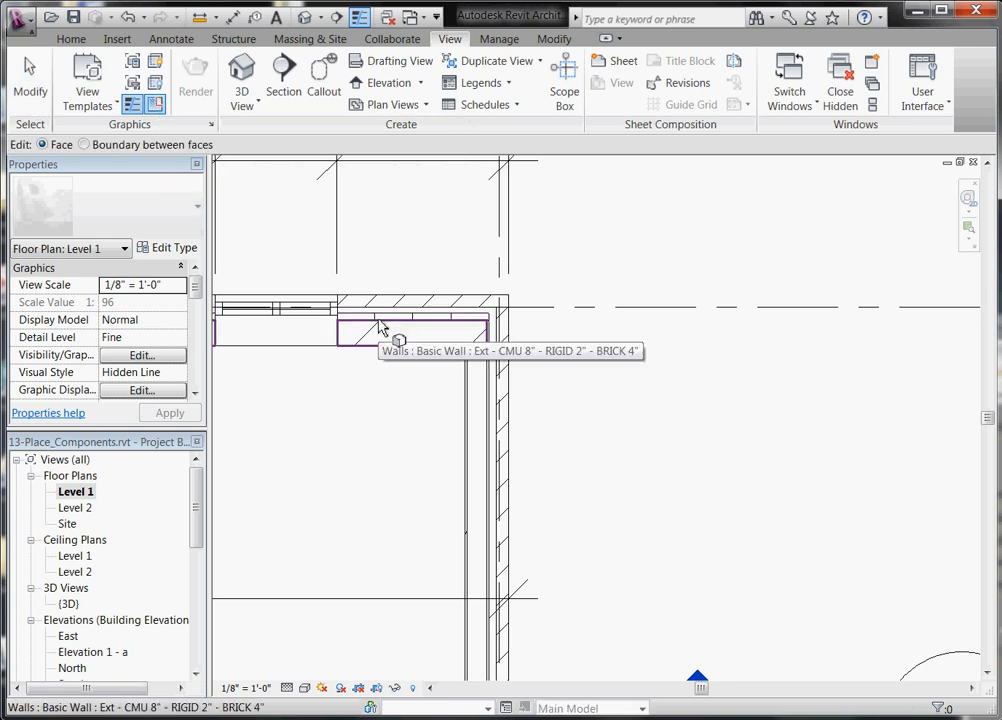
scroll(452, 331, "up", 2)
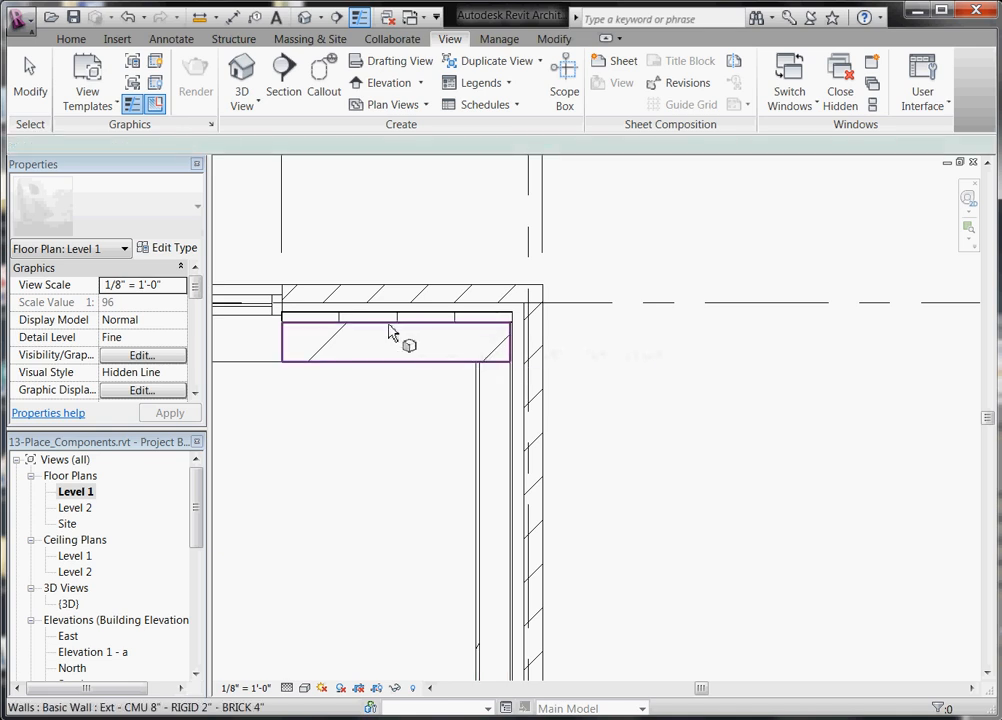
left_click(389, 330)
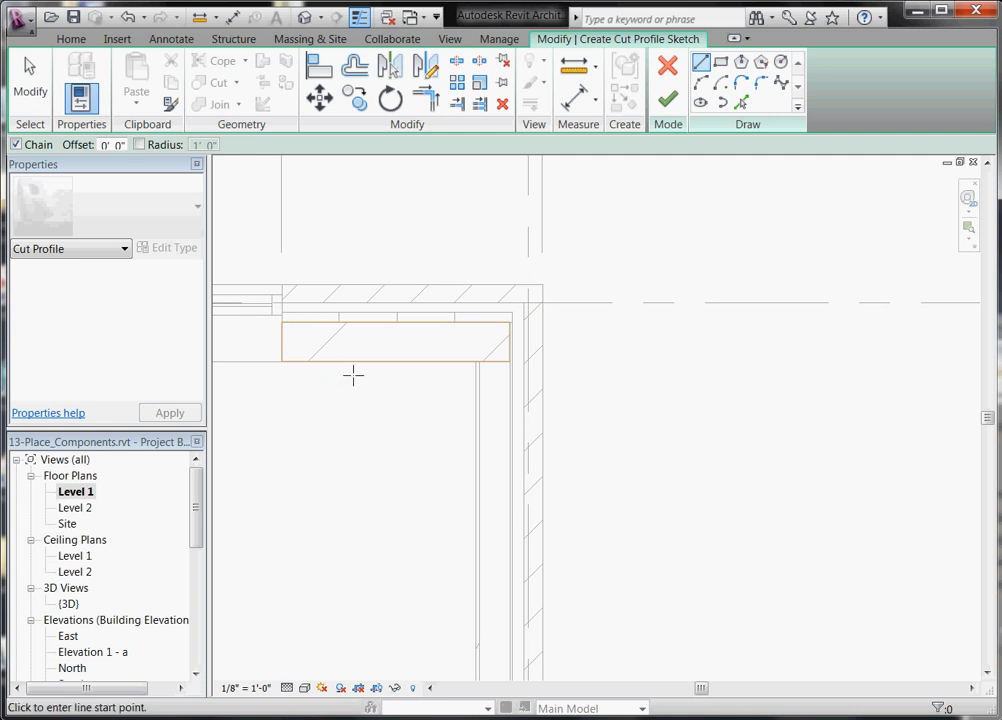
- Sketch an L-shaped notch in the CMU layer's corner, running inward from its end face and down to its inner face
scroll(316, 307, "up", 2)
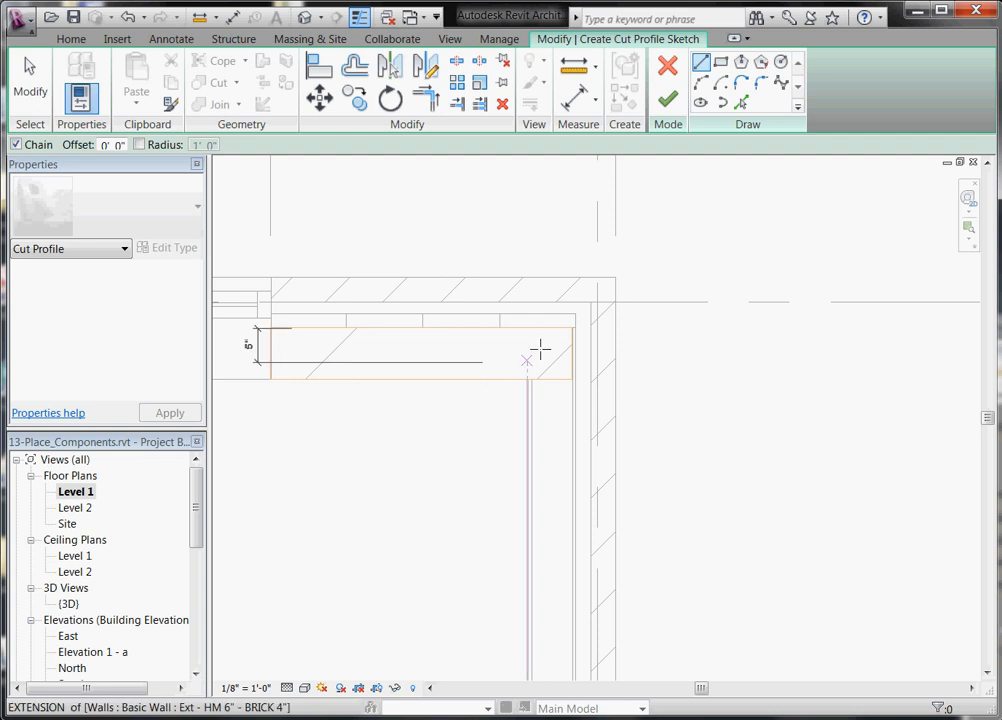
scroll(555, 349, "up", 2)
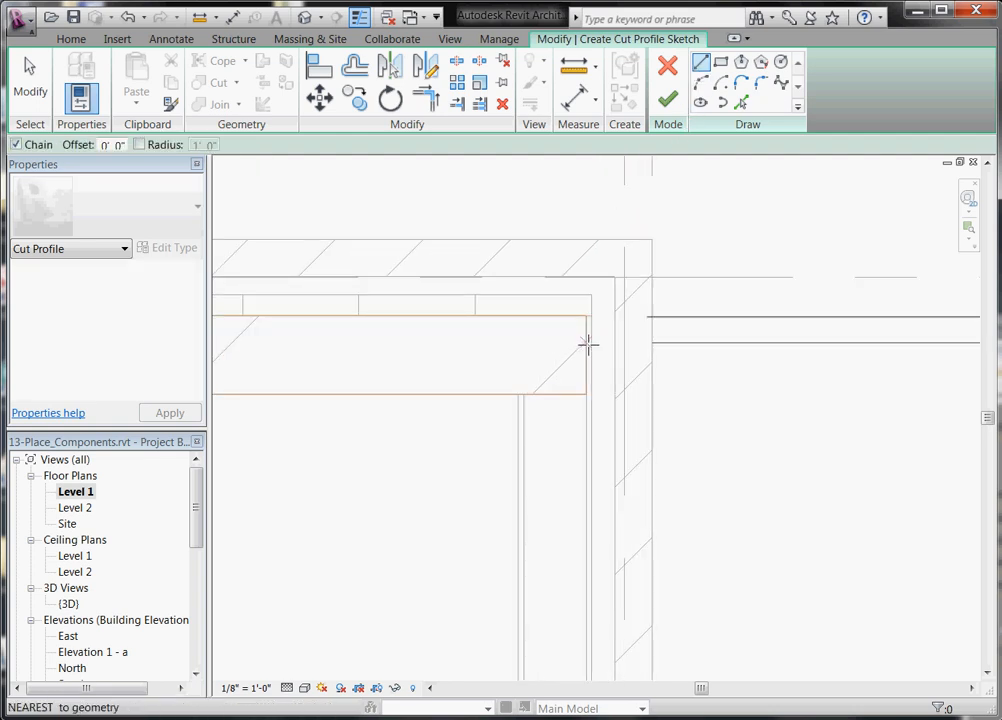
left_click(587, 337)
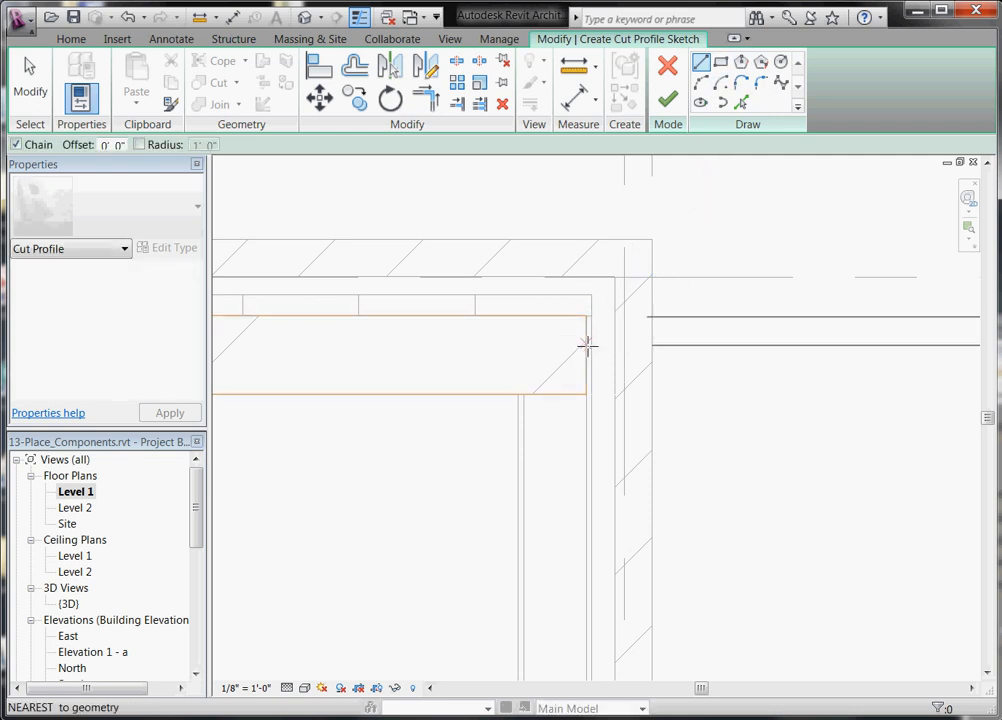
left_click(587, 338)
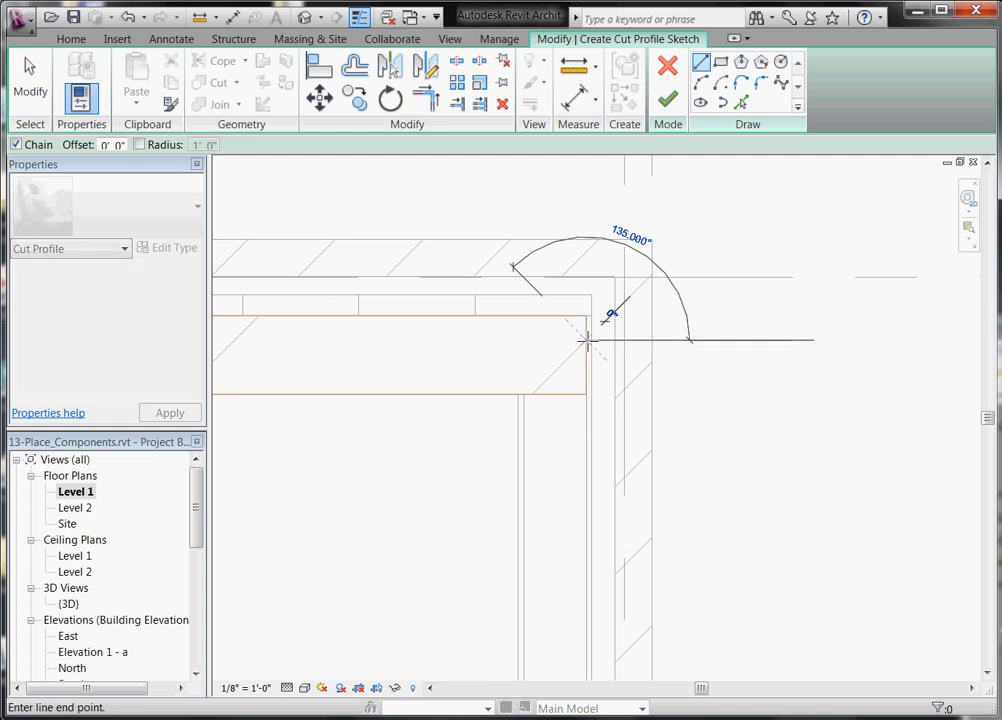
left_click(527, 340)
left_click(525, 394)
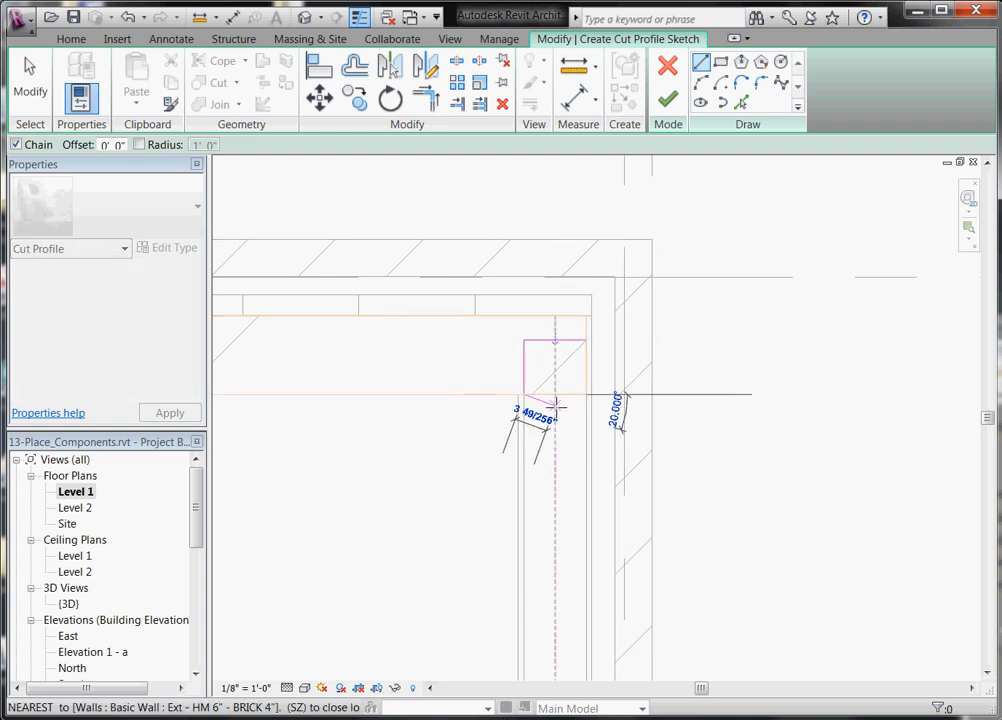
key("Escape")
scroll(552, 396, "down", 1)
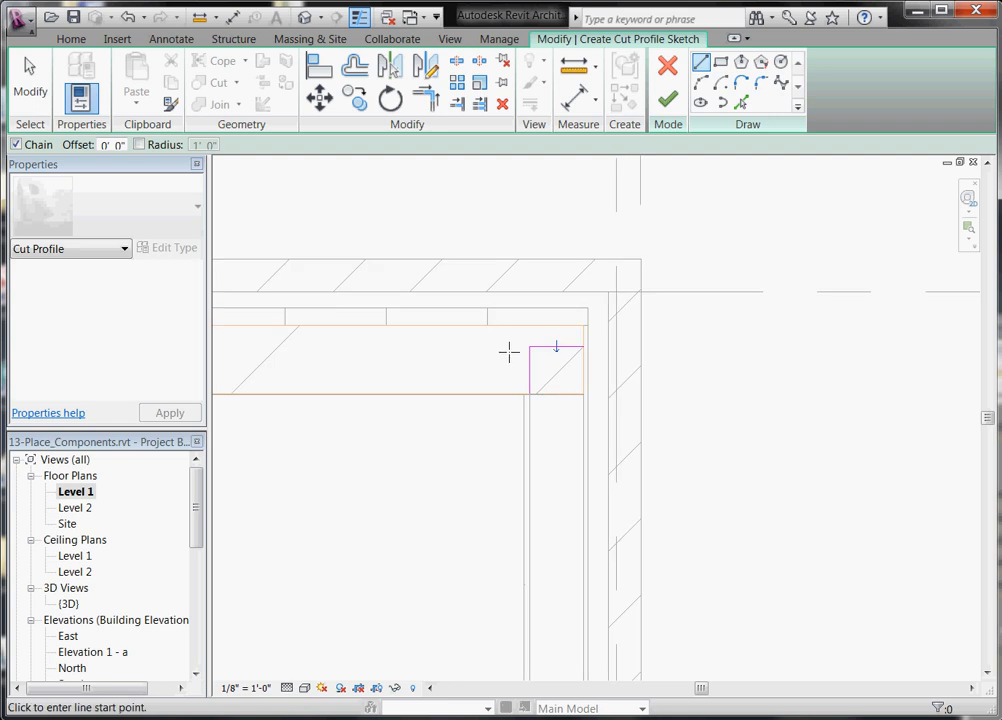
scroll(507, 358, "up", 1)
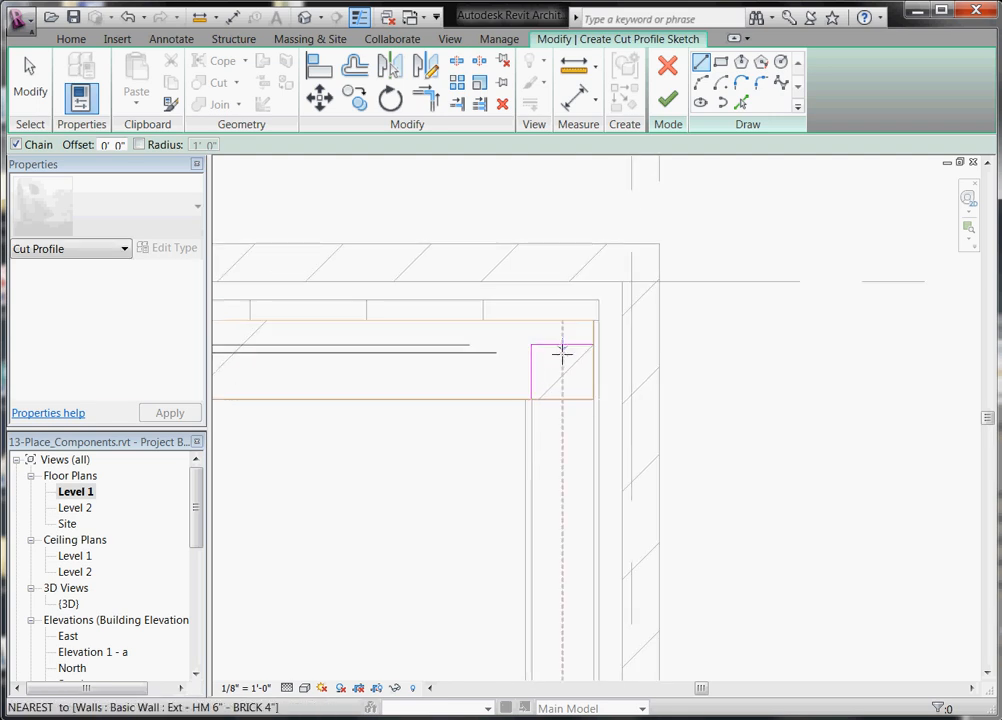
key("Escape")
- Flip the side of the cut profile lines to keep the material outside the notch and finish the sketch
scroll(564, 350, "up", 1)
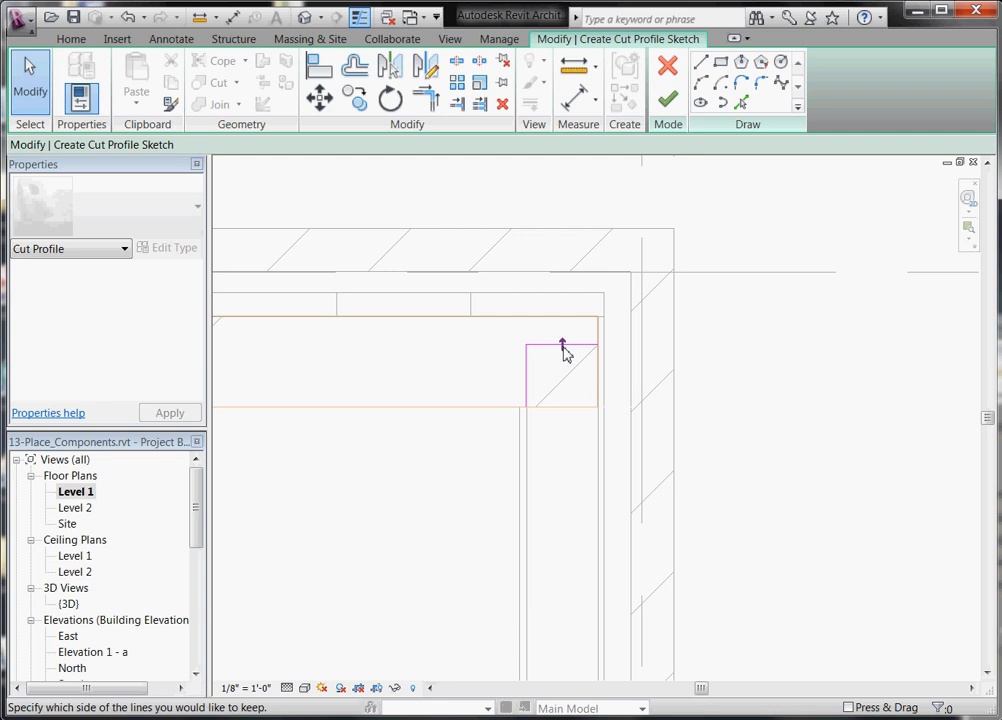
left_click(563, 346)
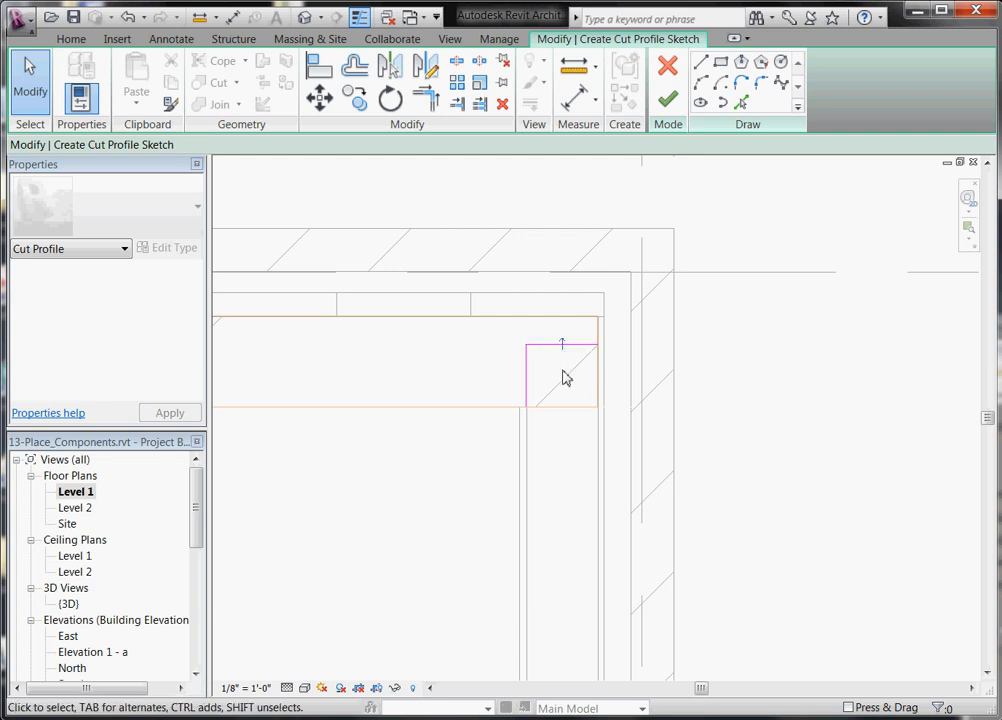
scroll(575, 360, "down", 1)
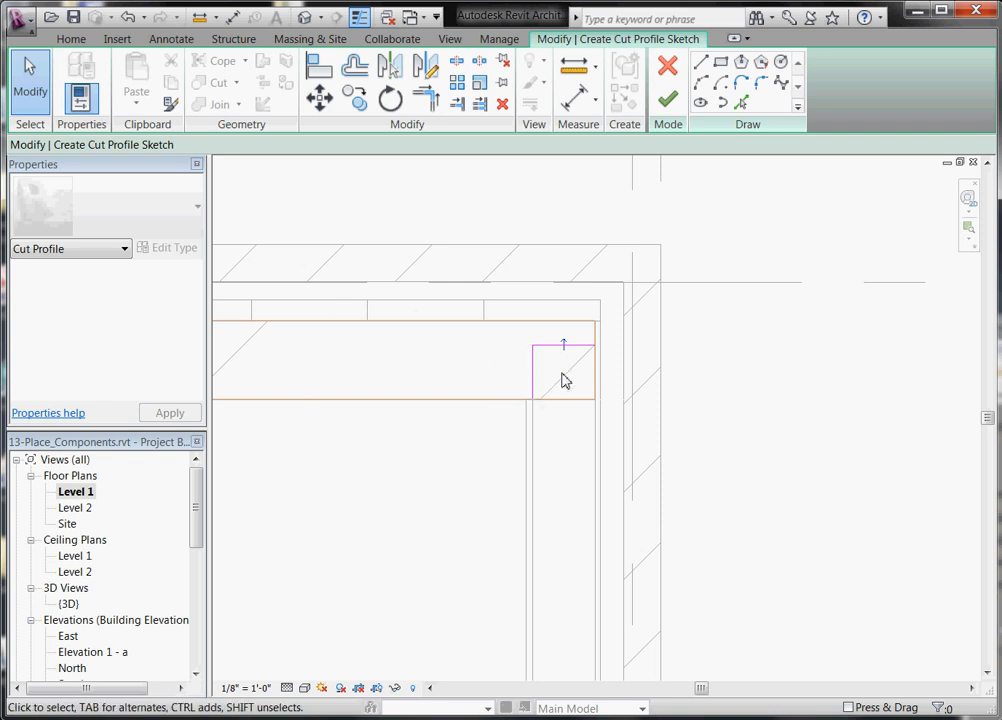
scroll(619, 391, "down", 1)
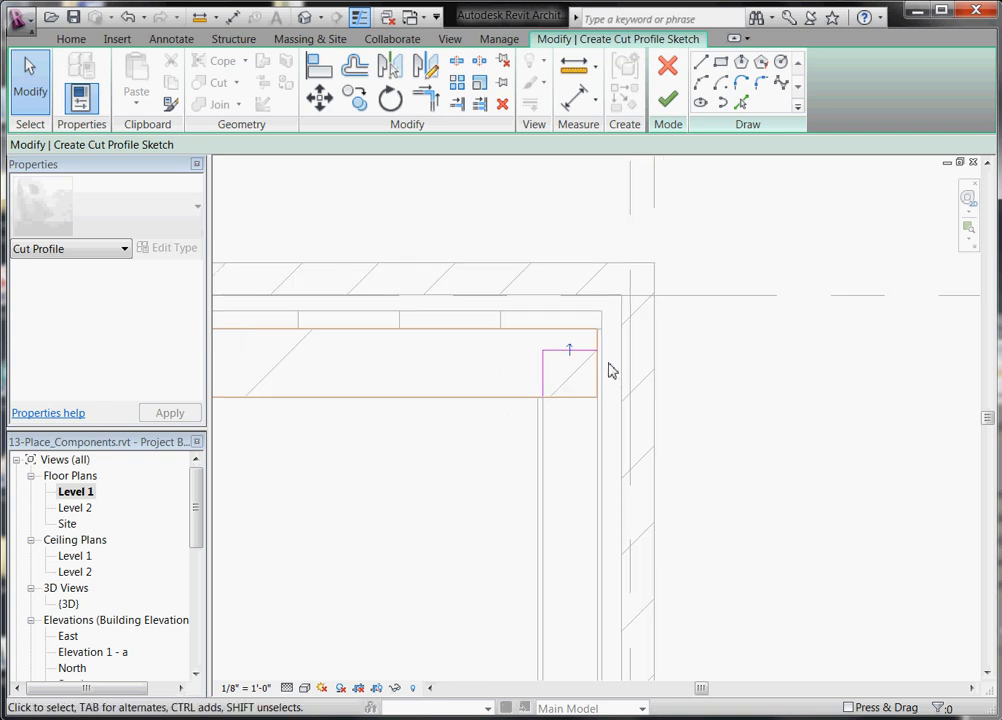
left_click(667, 98)
left_click(483, 407)
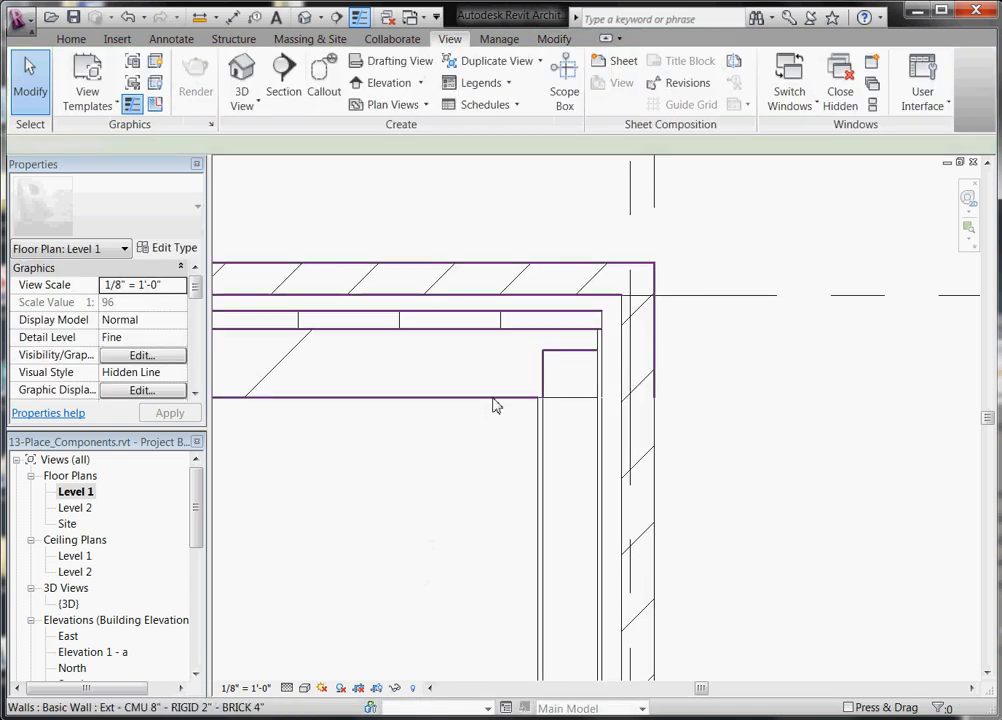
scroll(548, 327, "down", 1)
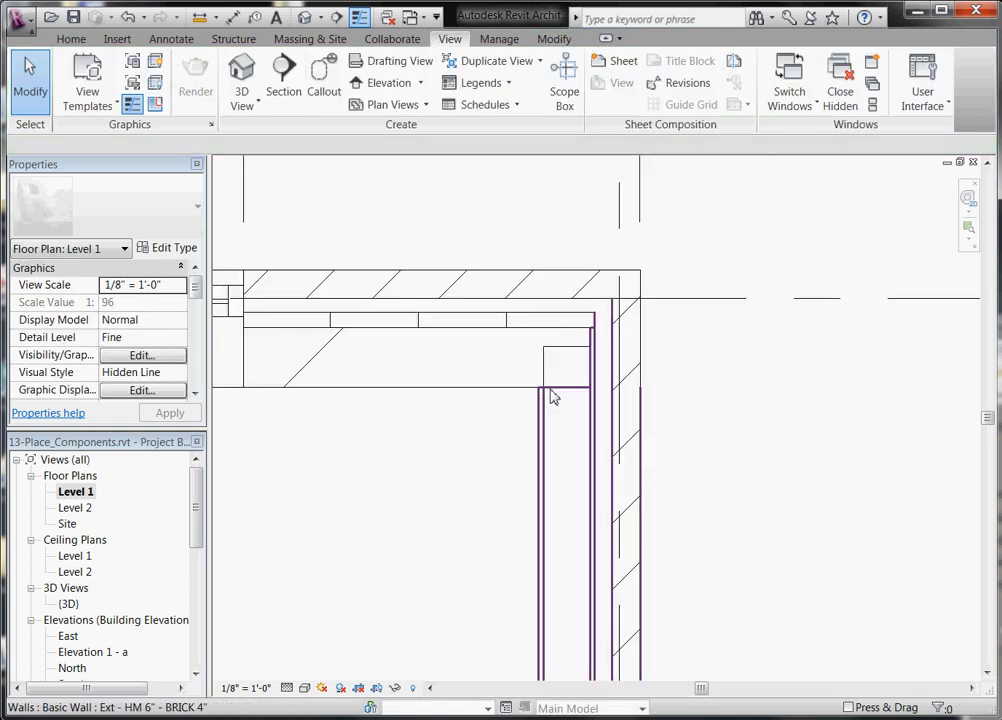
- Start a Cut Profile edit, by face, on the 6" stud layer of the vertical exterior wall at the corner
left_click(157, 106)
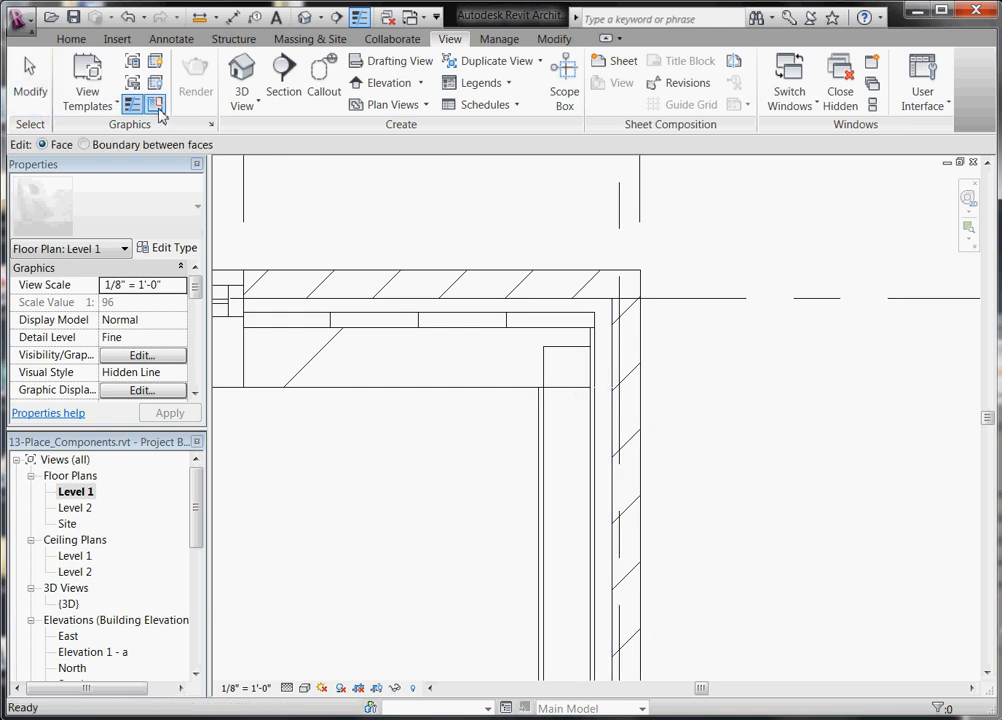
left_click(566, 397)
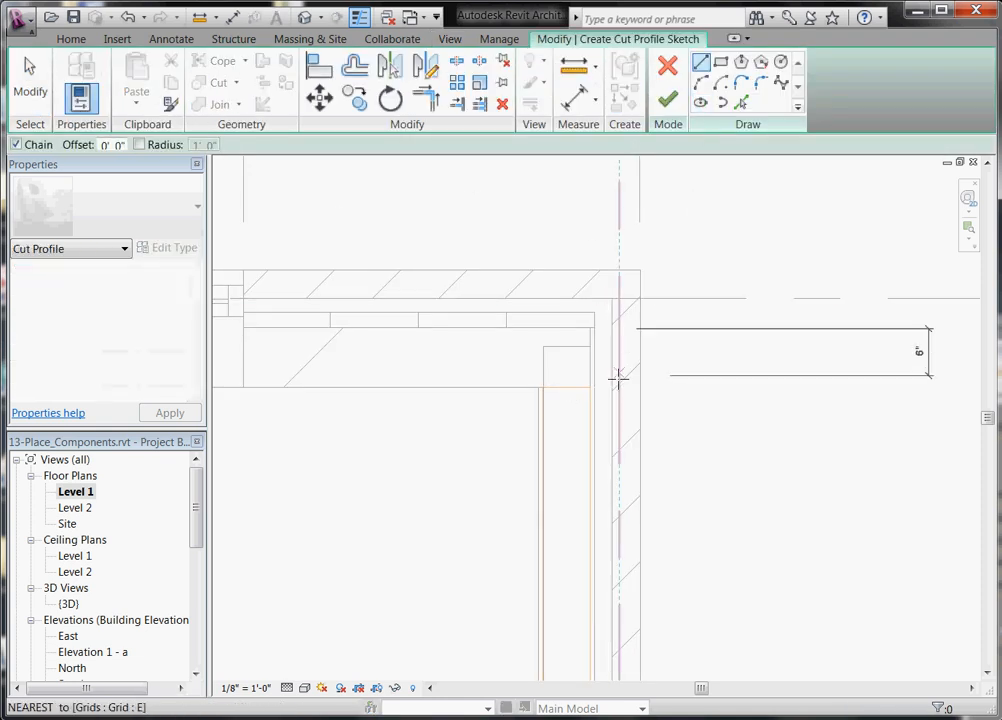
scroll(563, 390, "up", 1)
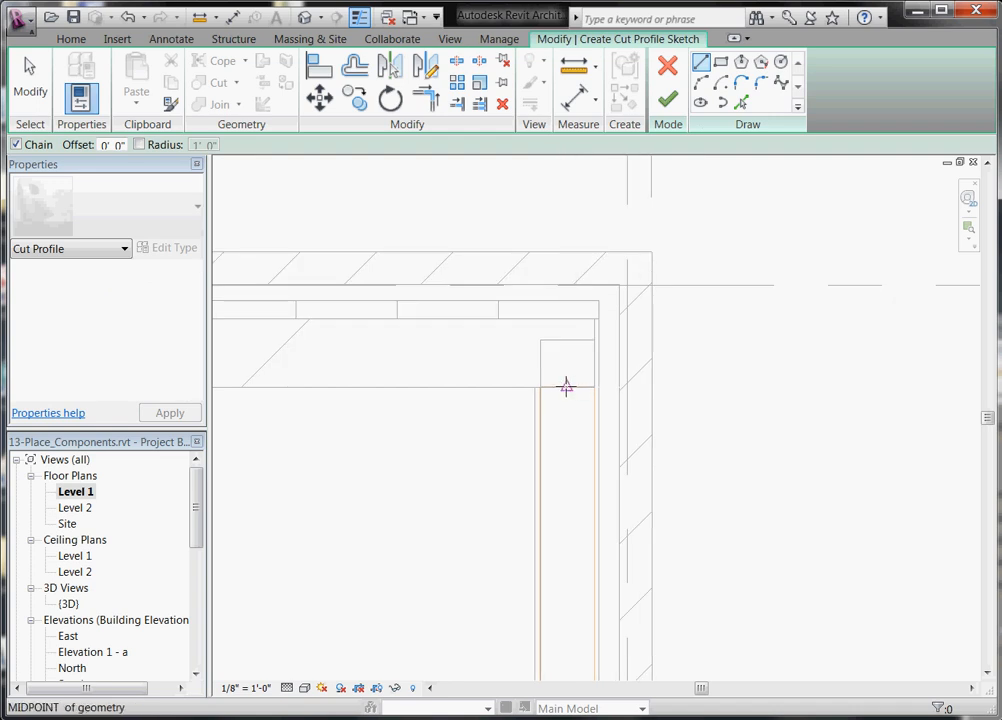
- Sketch cut profile lines from the stud layer's end midpoint up, across and down its inner edge, filling half the notch, and finish the sketch
left_click(562, 386)
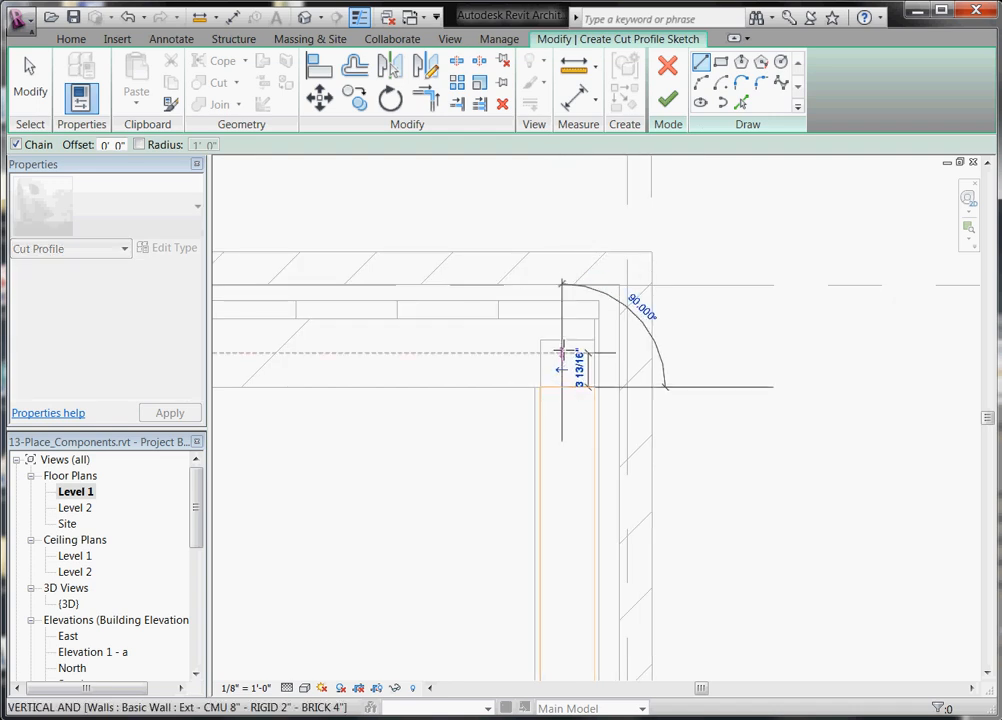
left_click(561, 340)
left_click(540, 341)
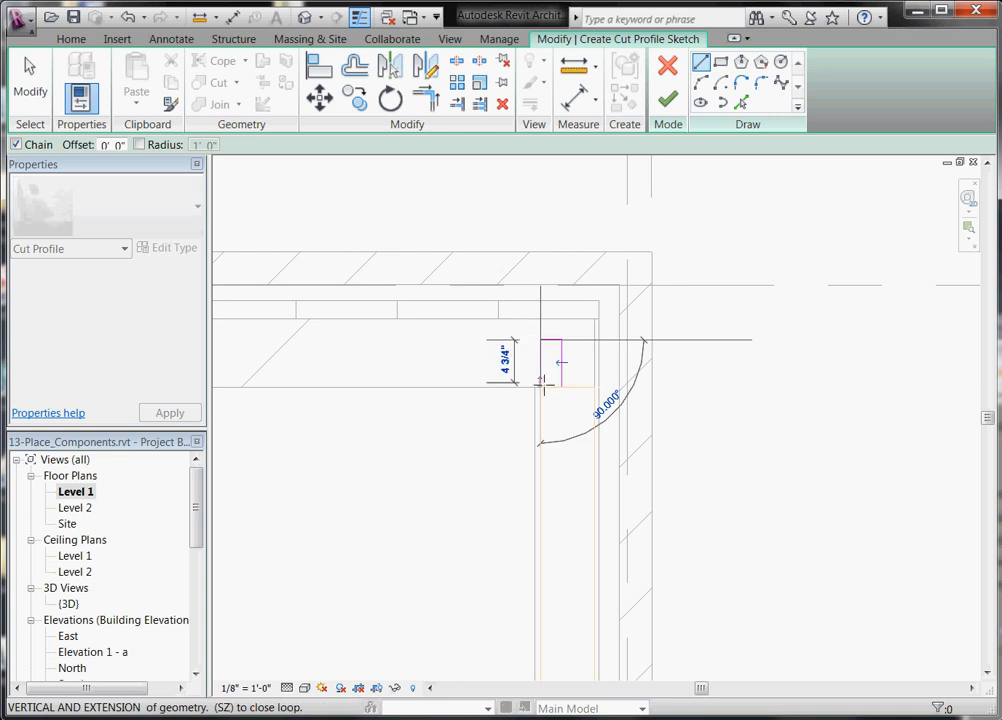
left_click(540, 386)
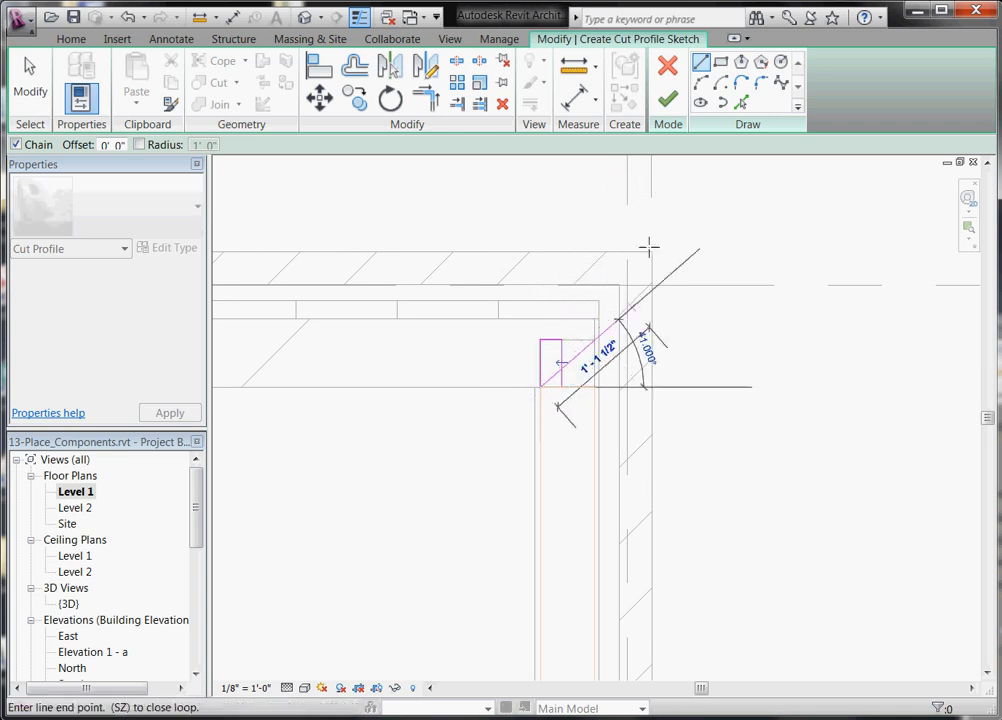
key("Escape")
key("Escape")
left_click(668, 103)
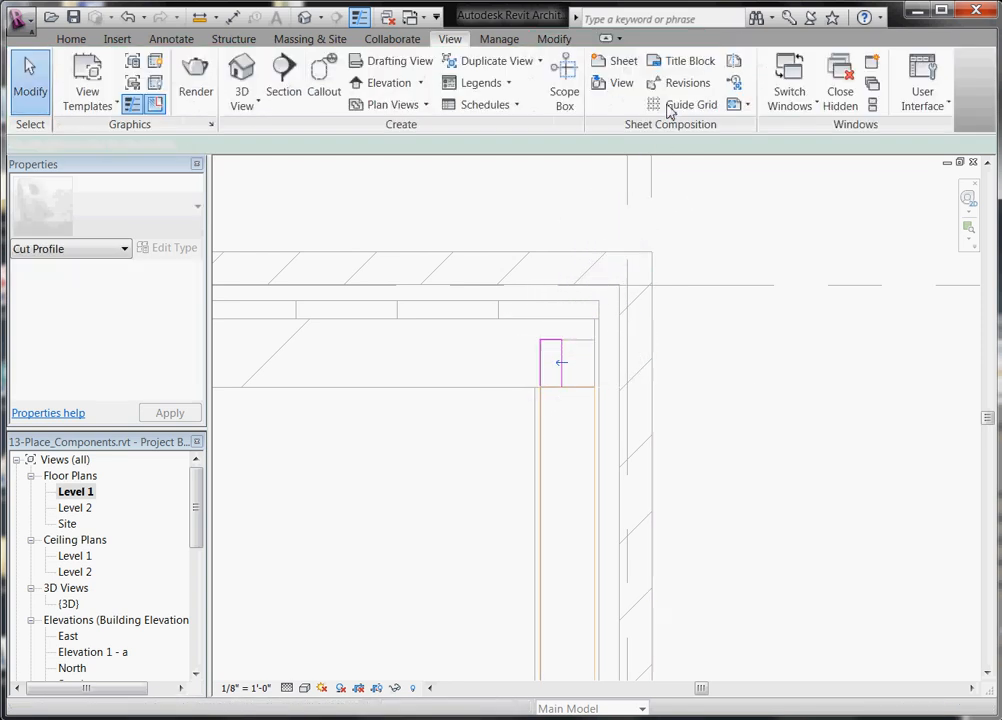
left_click(483, 408)
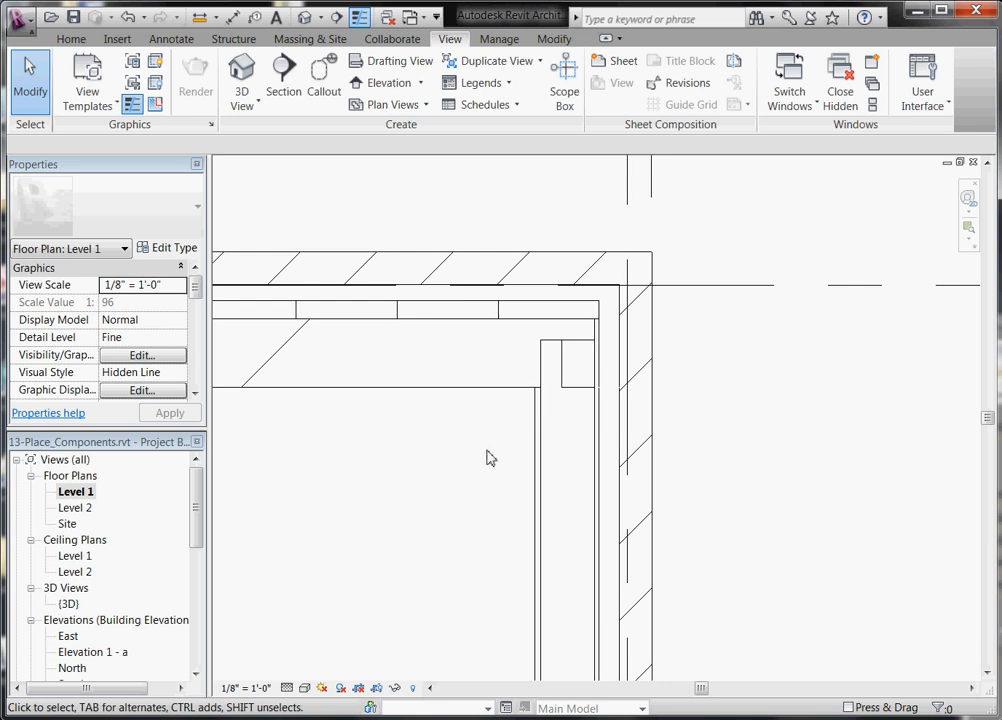
- Disallow the join at the upper end of the vertical Int - CMU - 8" wall at the grid A corner
scroll(649, 362, "down", 2)
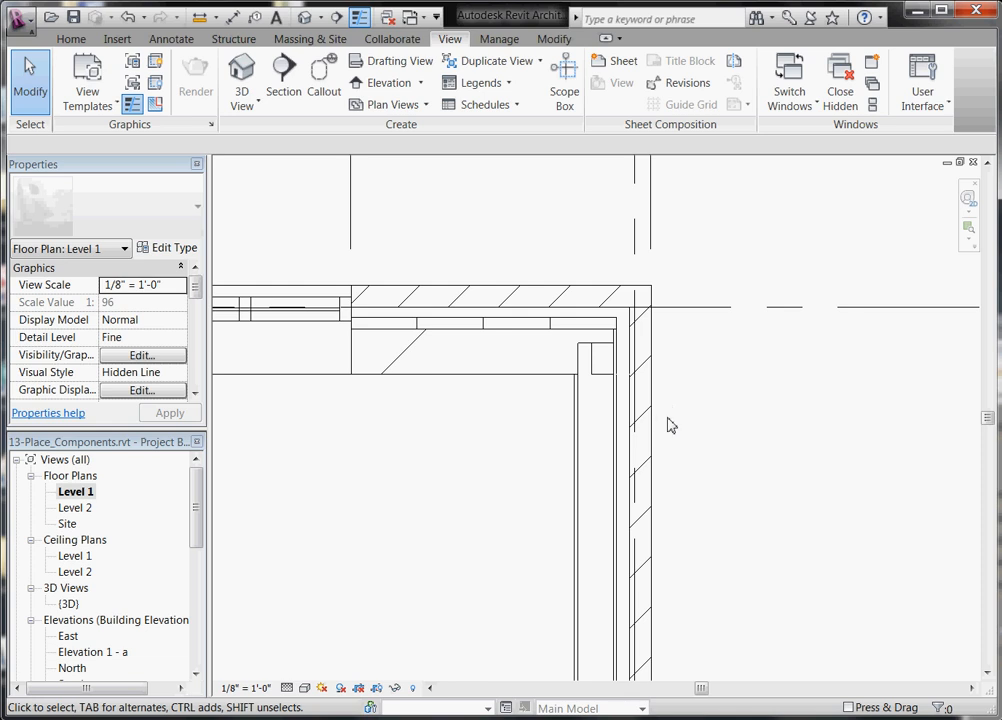
scroll(728, 334, "down", 2)
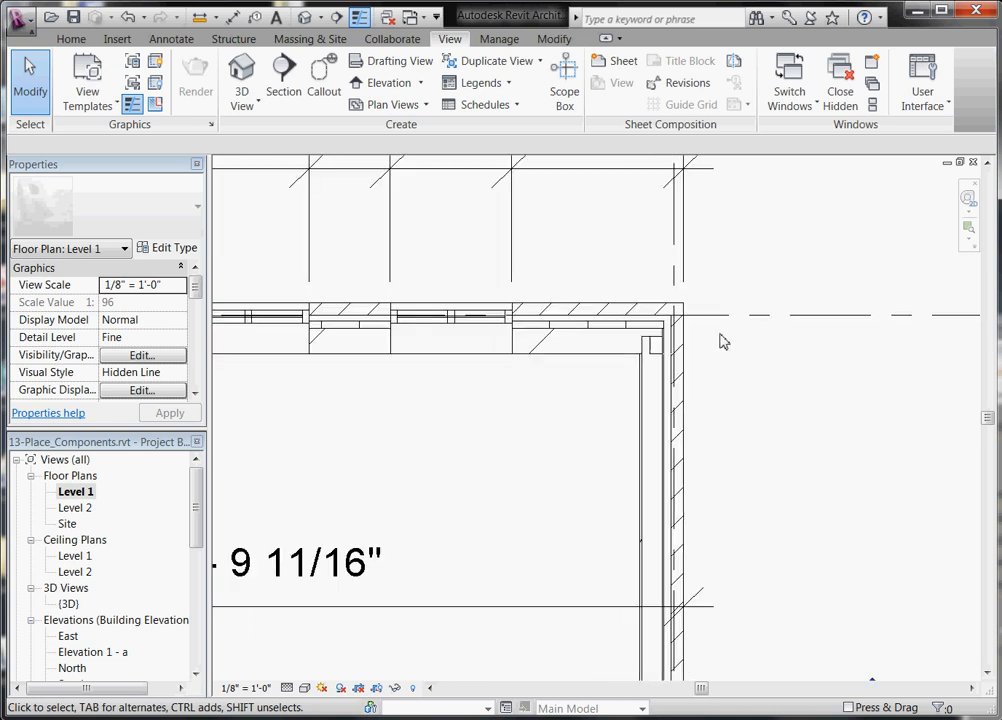
scroll(753, 353, "down", 3)
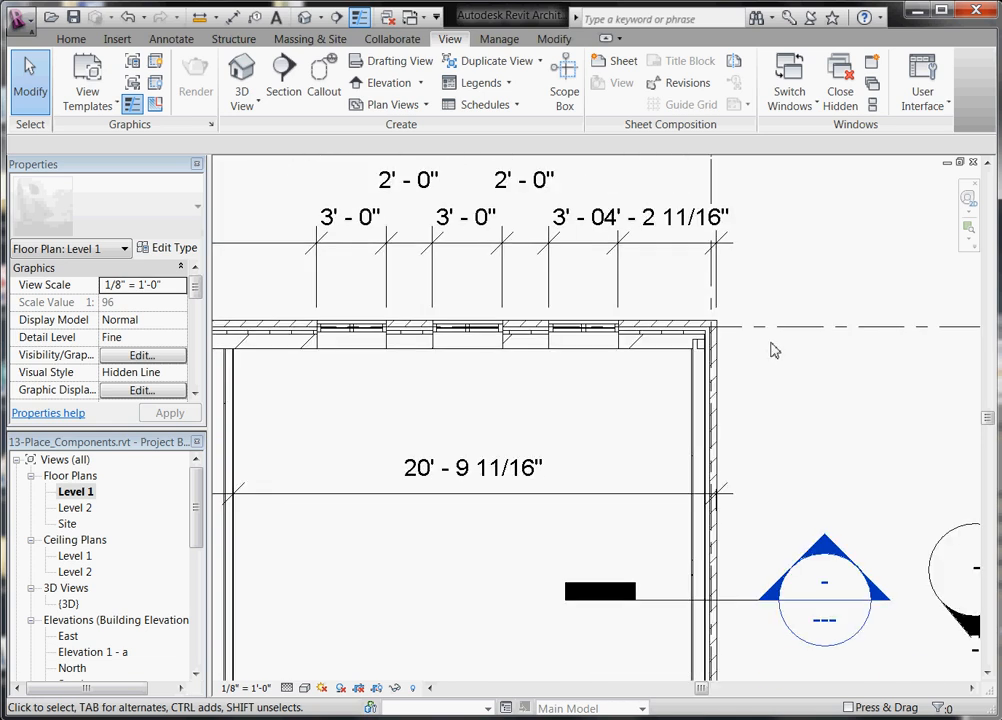
scroll(778, 381, "down", 3)
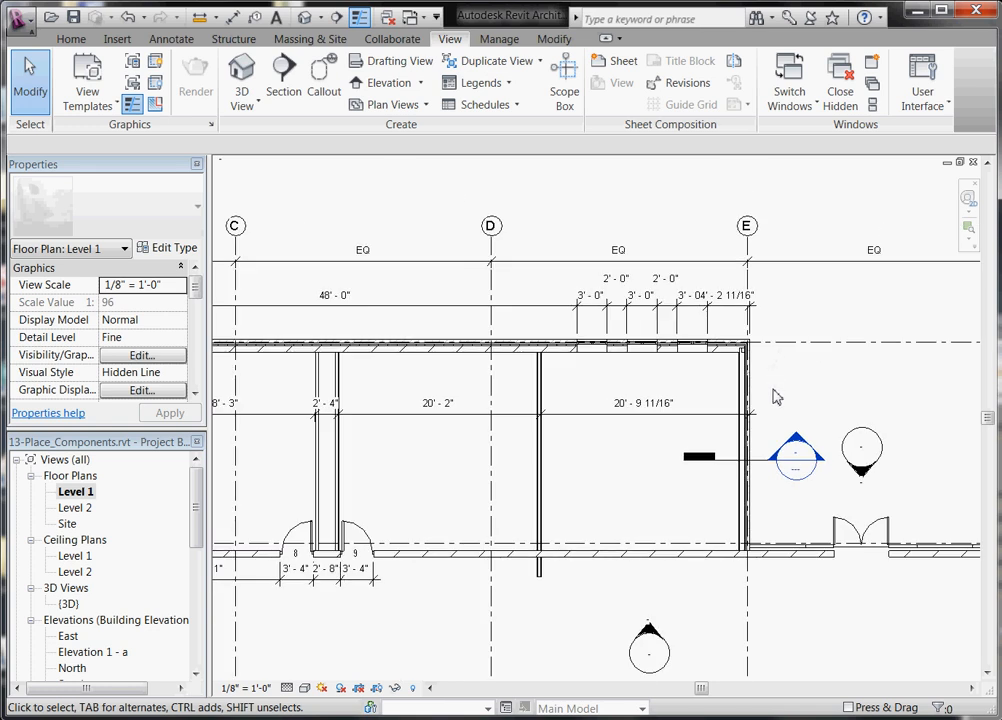
scroll(264, 412, "up", 6)
scroll(282, 405, "up", 3)
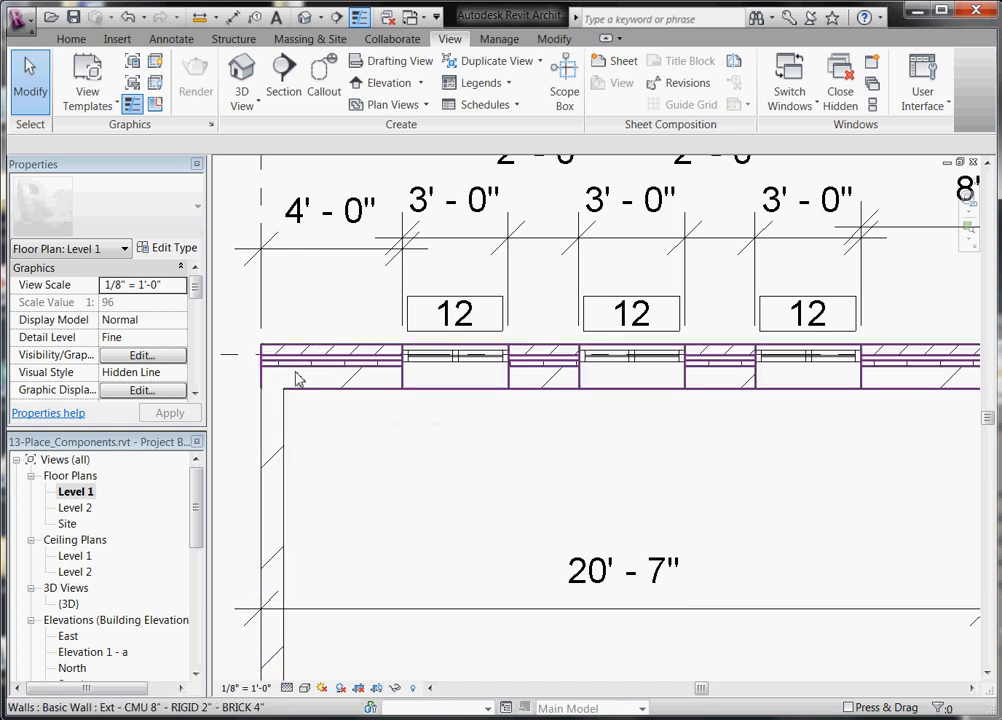
left_click(305, 400)
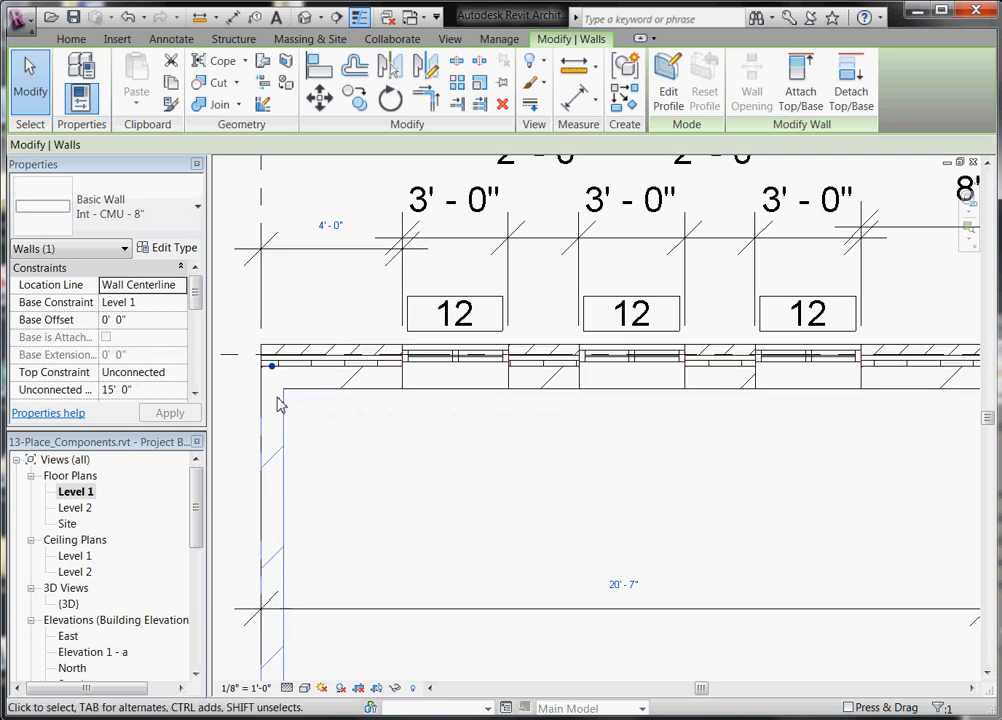
scroll(284, 400, "up", 3)
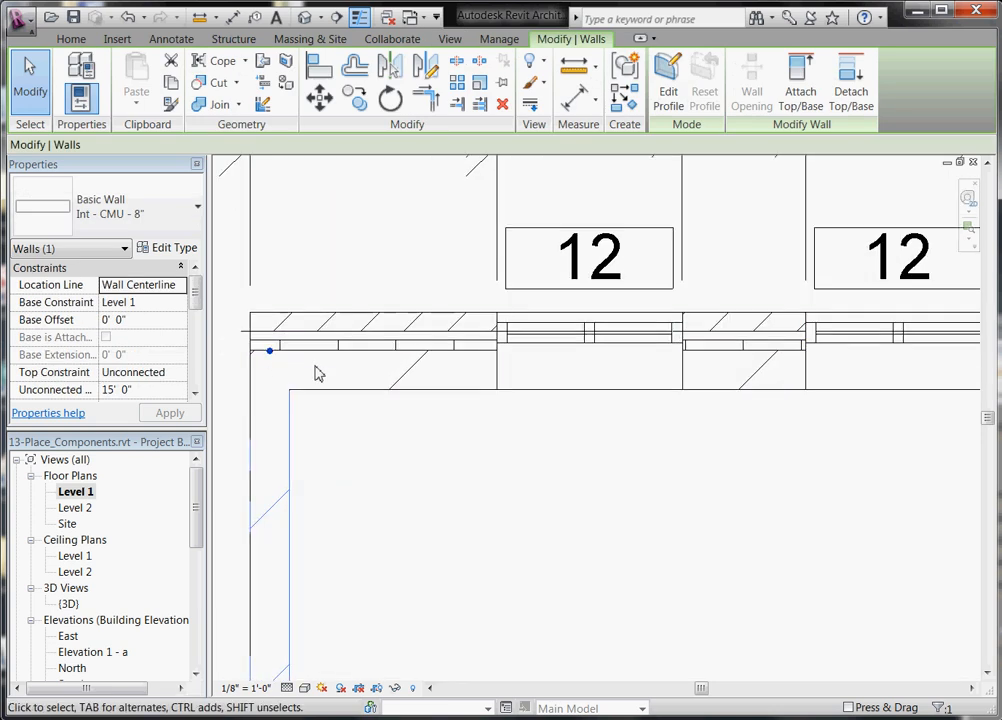
key("Escape")
left_click(290, 453)
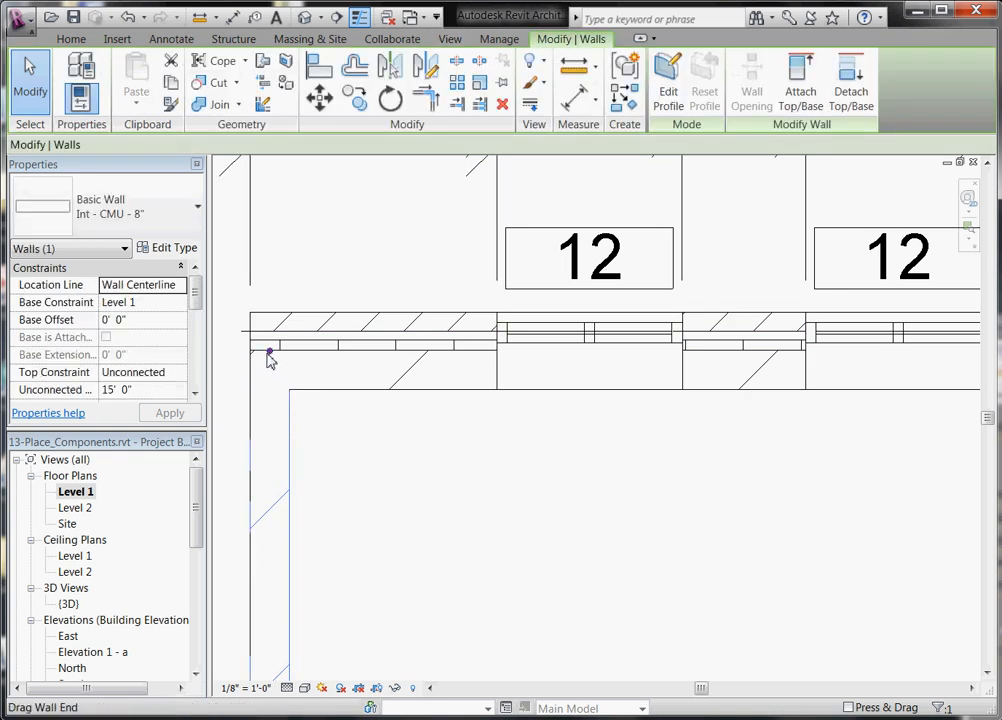
mouse_move(270, 357)
left_mouse_down()
mouse_move(270, 431)
mouse_move(270, 351)
left_mouse_up()
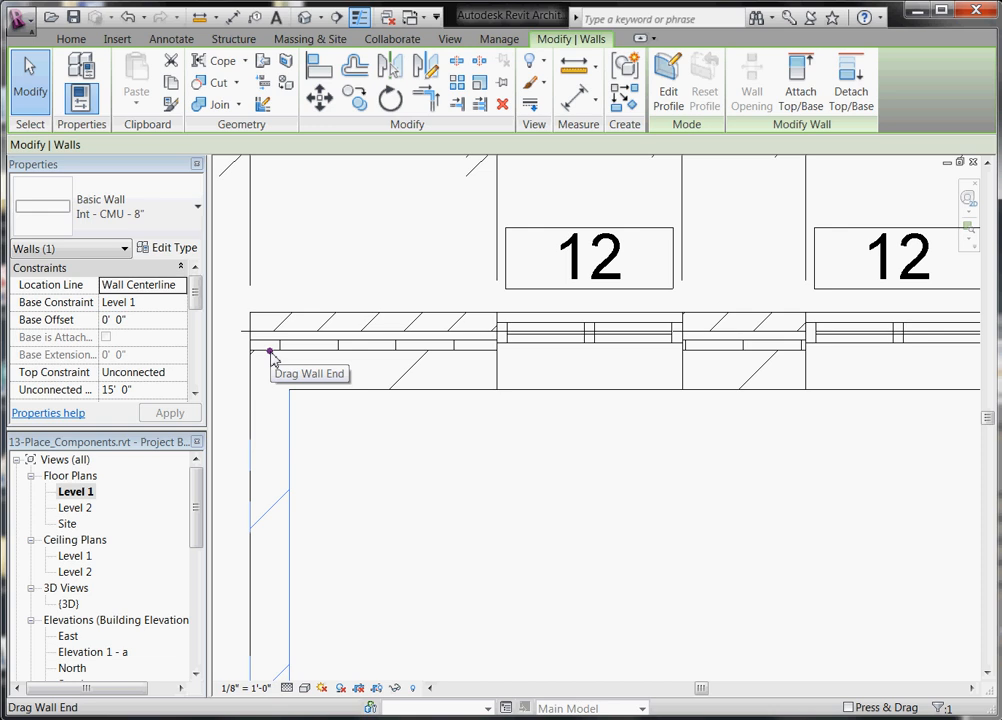
right_click(271, 356)
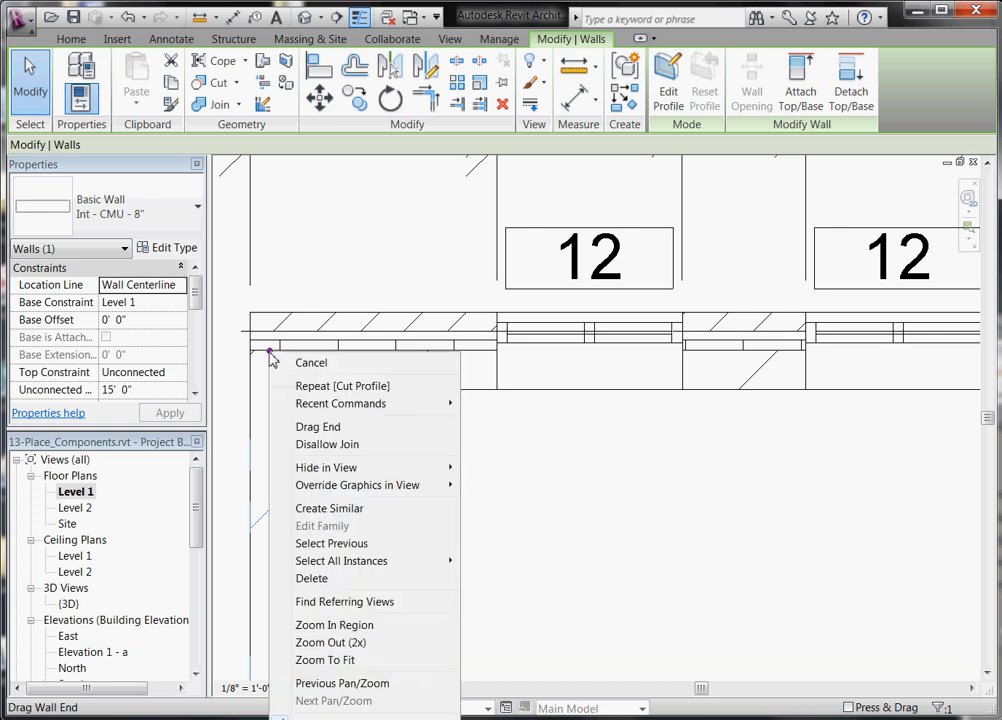
left_click(308, 445)
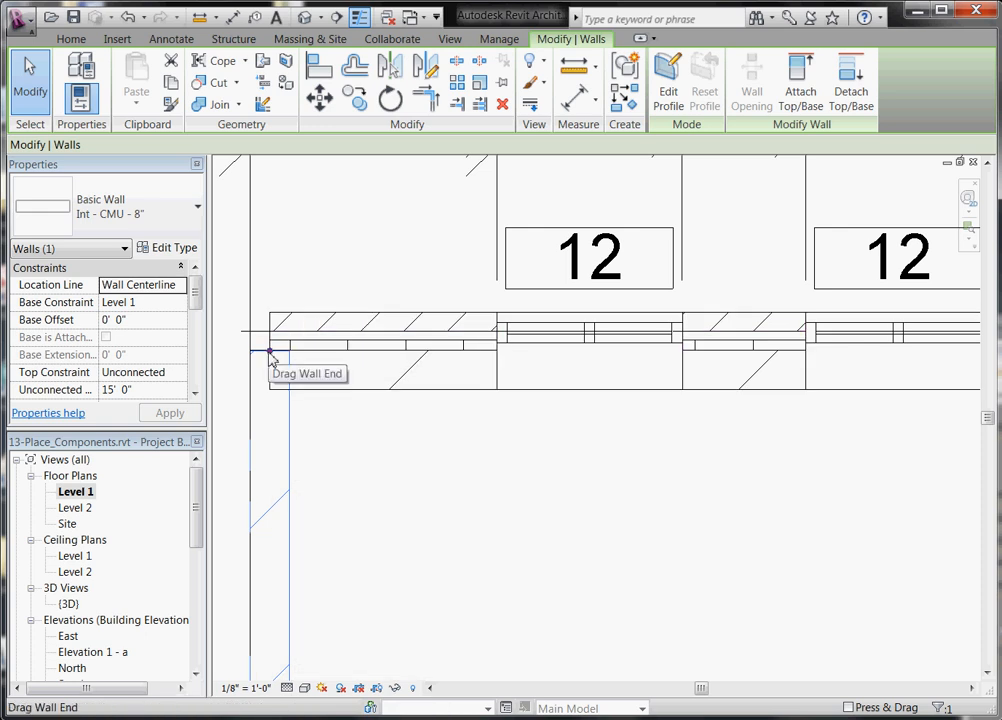
- Stop the CMU wall at the exterior wall's inner face and extend the exterior wall's end to the CMU wall's outer face
mouse_move(270, 357)
left_mouse_down()
mouse_move(272, 404)
mouse_move(270, 352)
mouse_move(251, 352)
left_mouse_up()
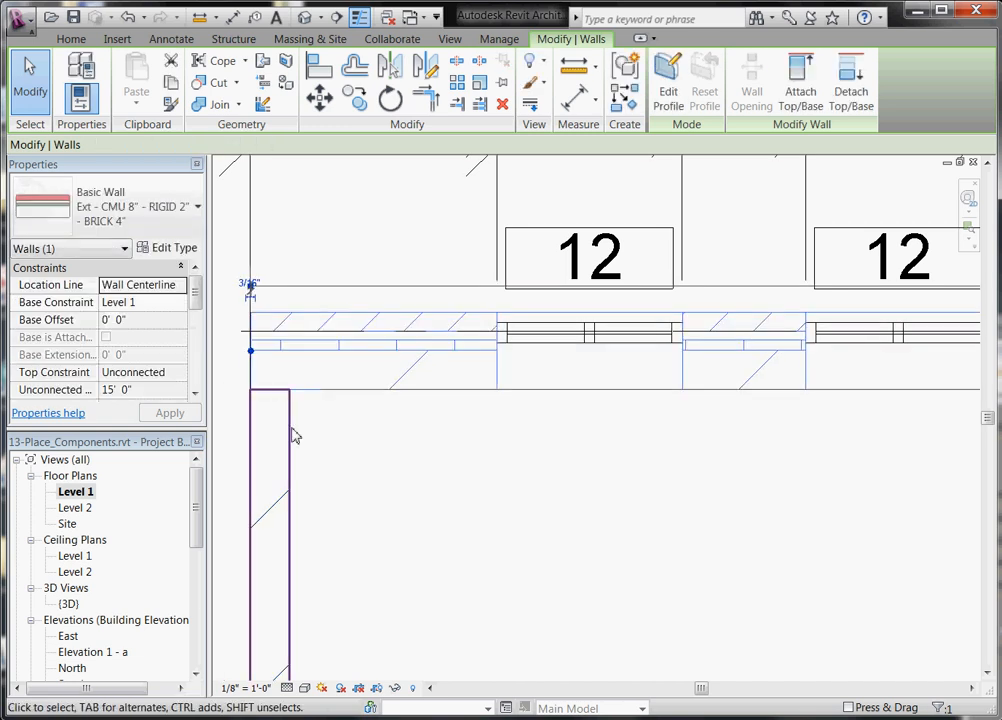
left_click(309, 436)
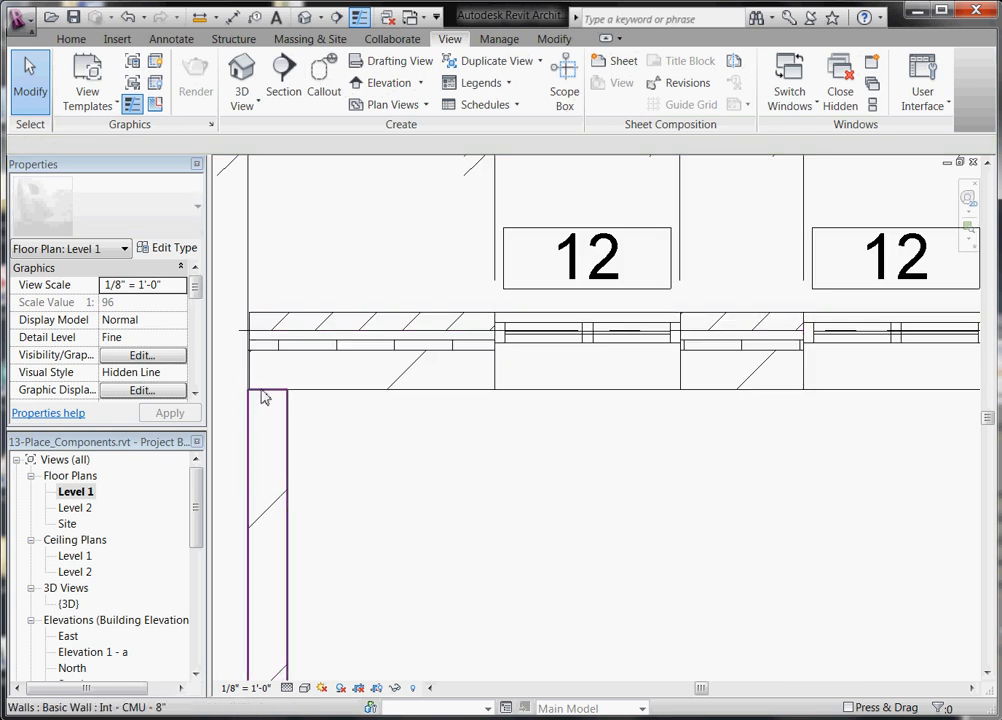
scroll(240, 395, "down", 5)
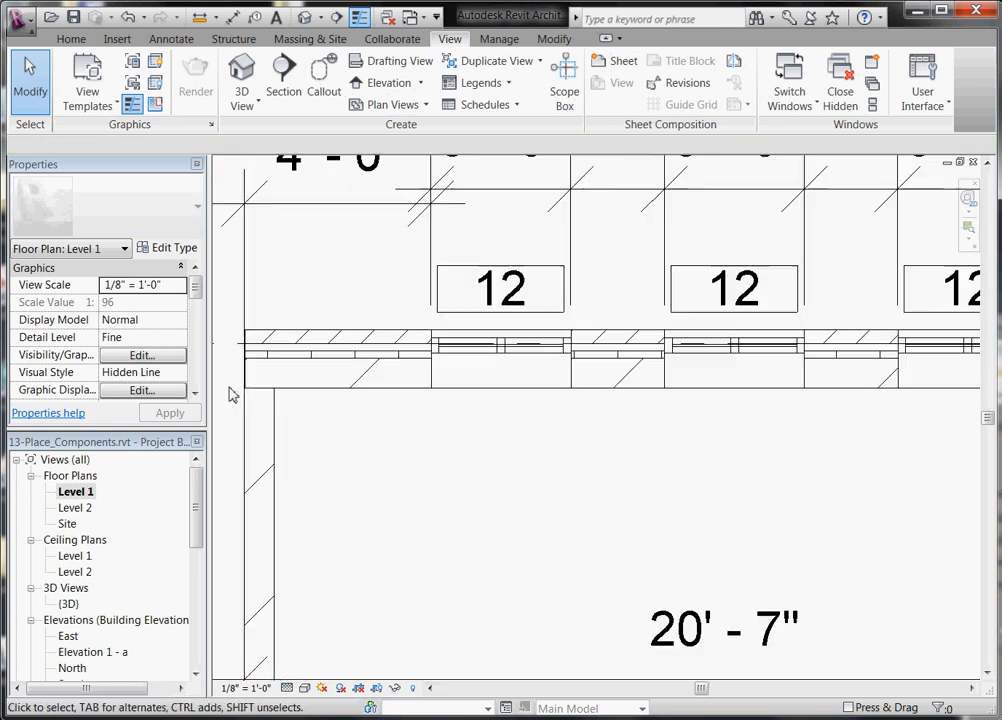
scroll(237, 398, "down", 2)
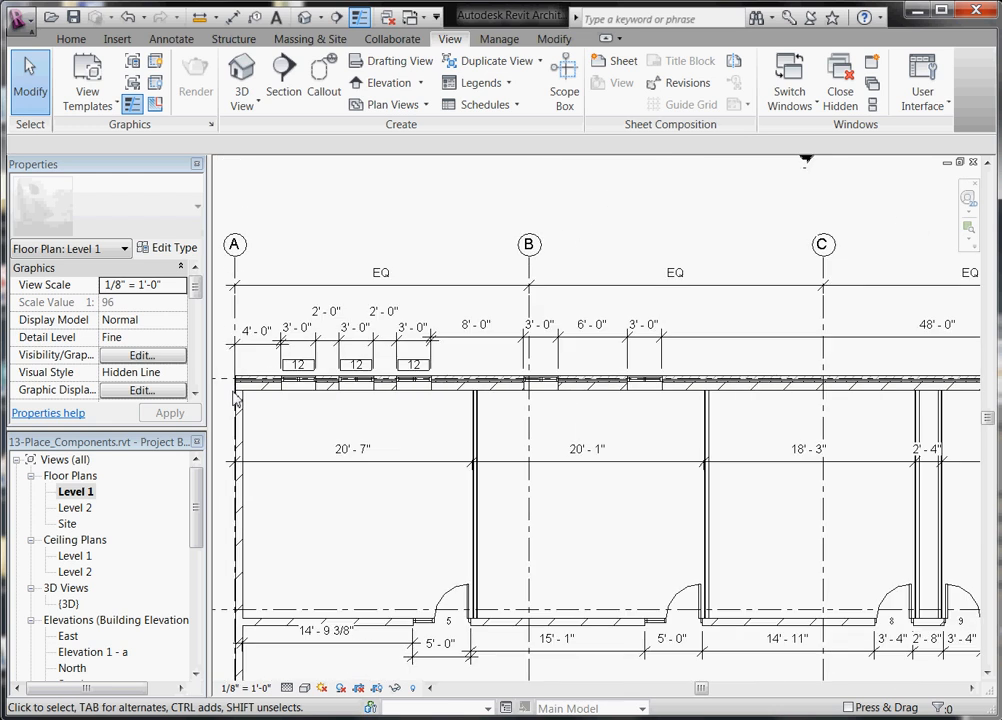
scroll(338, 405, "down", 1)
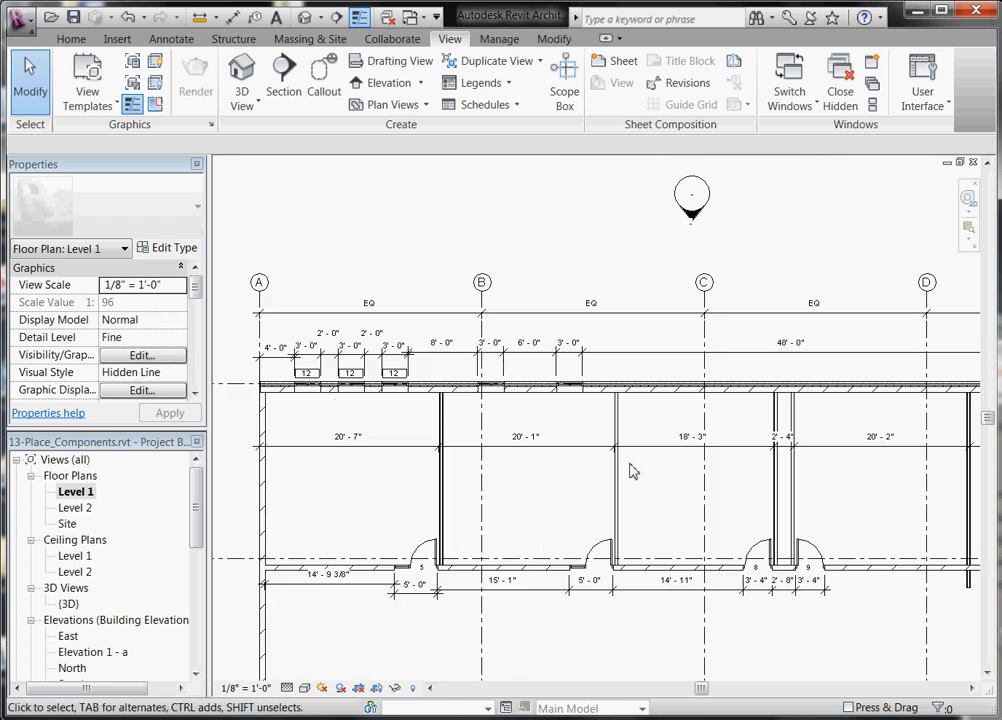
- Open the type properties of the Ext - CMU 8" - RIGID 2" - BRICK 4" wall near the grid E corner
scroll(632, 471, "down", 2)
scroll(970, 400, "up", 3)
scroll(975, 397, "up", 5)
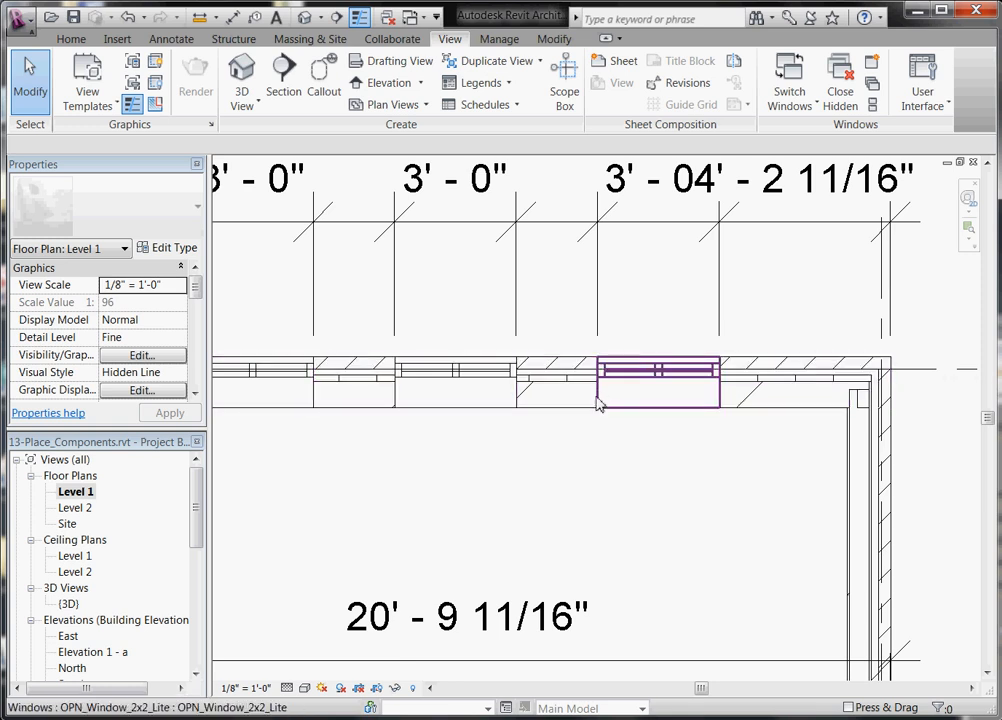
scroll(437, 380, "down", 2)
scroll(587, 366, "up", 1)
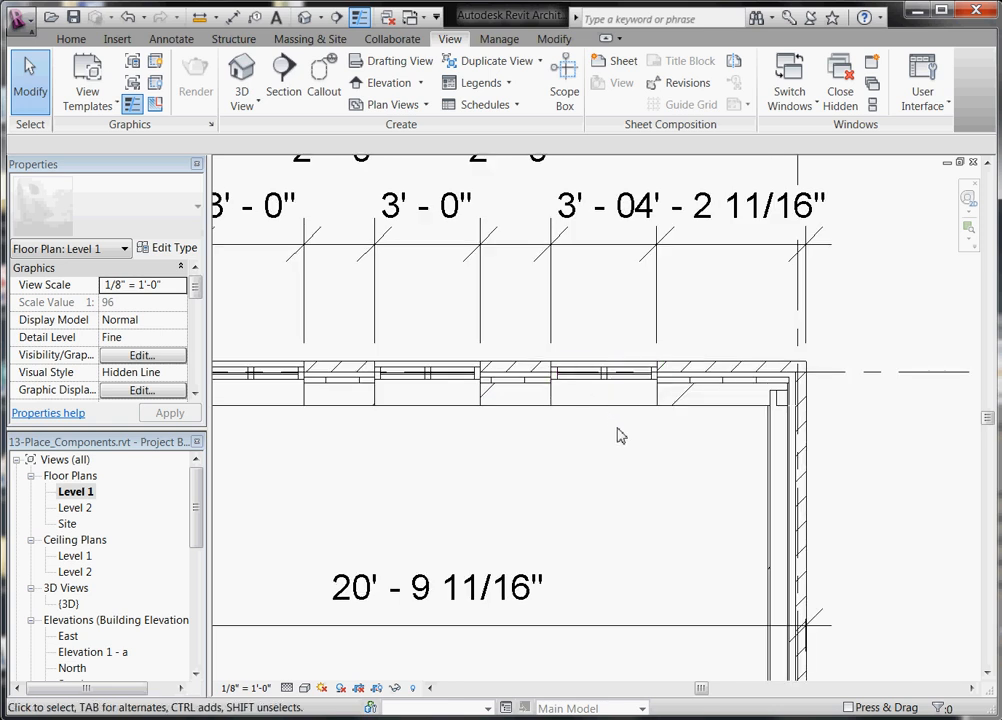
left_click(707, 389)
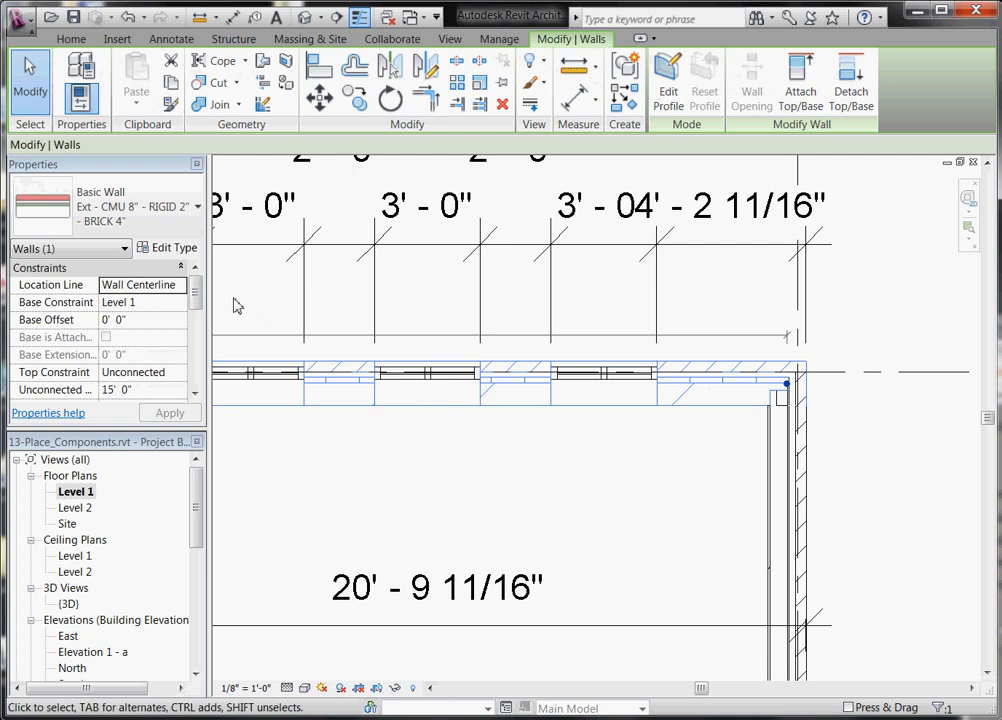
left_click(172, 250)
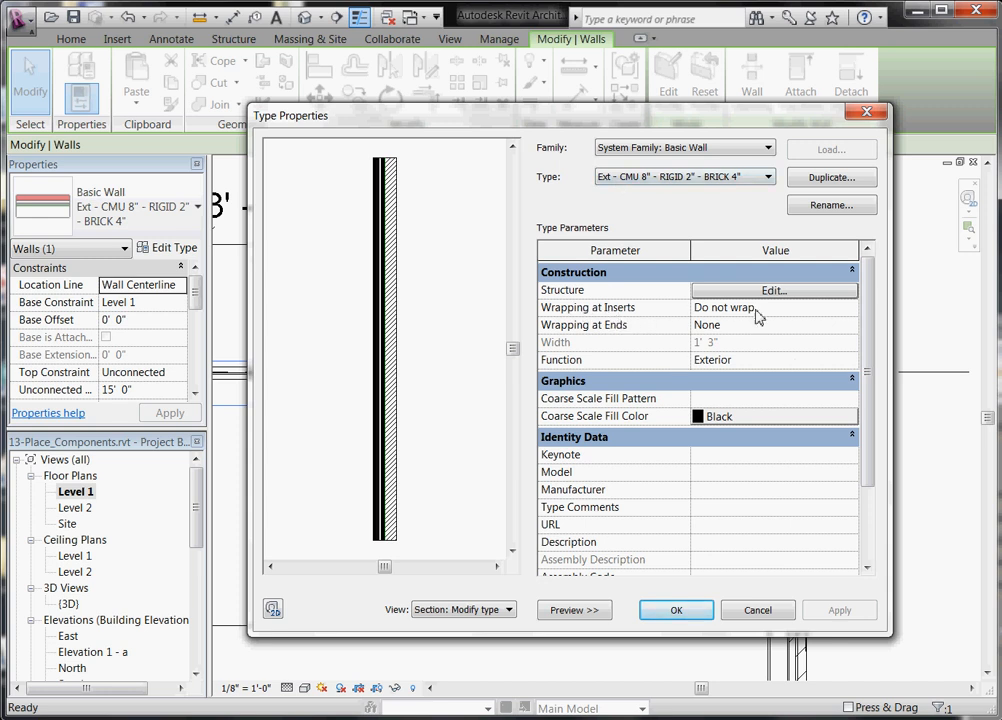
- Set the wall type's Wrapping at Inserts to Exterior, apply the type change, and deselect the wall
left_click(851, 307)
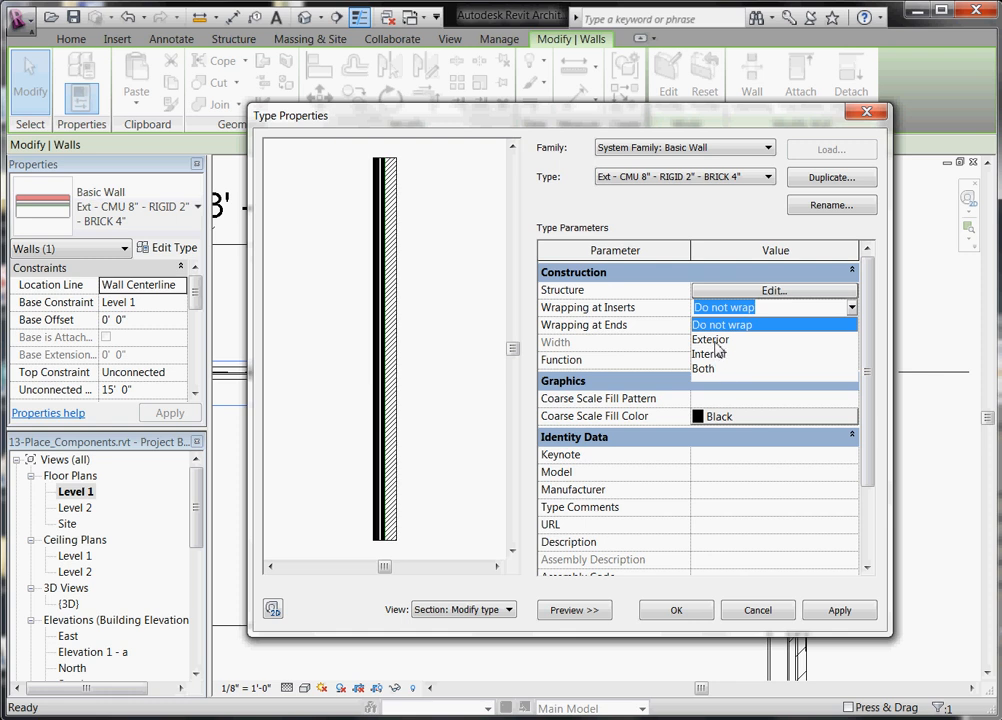
left_click_drag(675, 118, 560, 352)
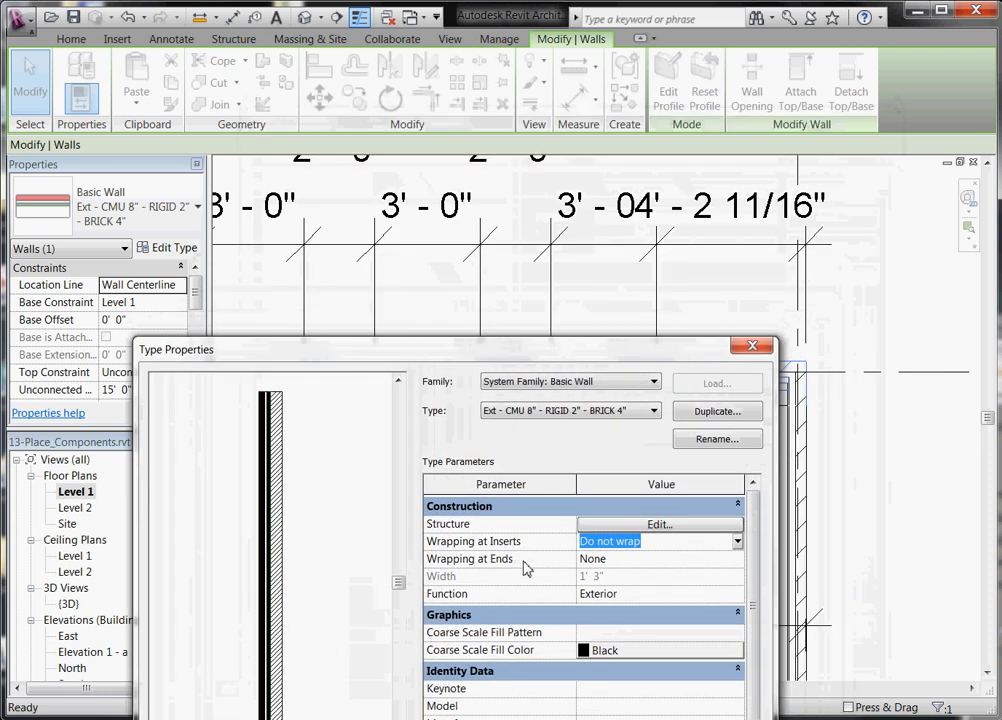
left_click(737, 541)
left_click(597, 573)
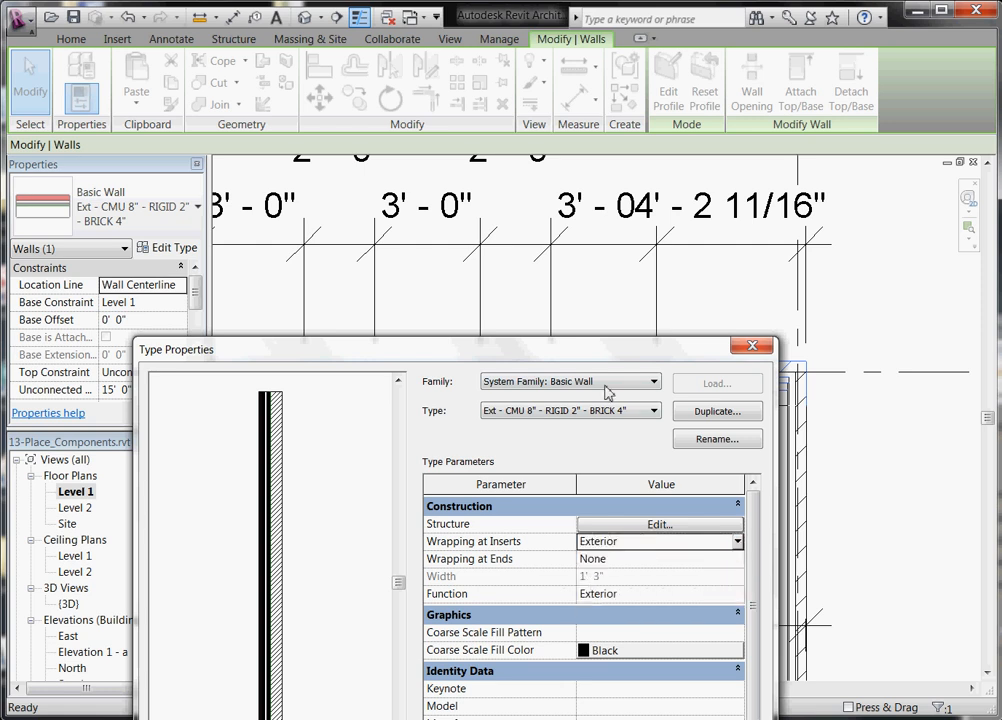
left_click_drag(590, 356, 652, 62)
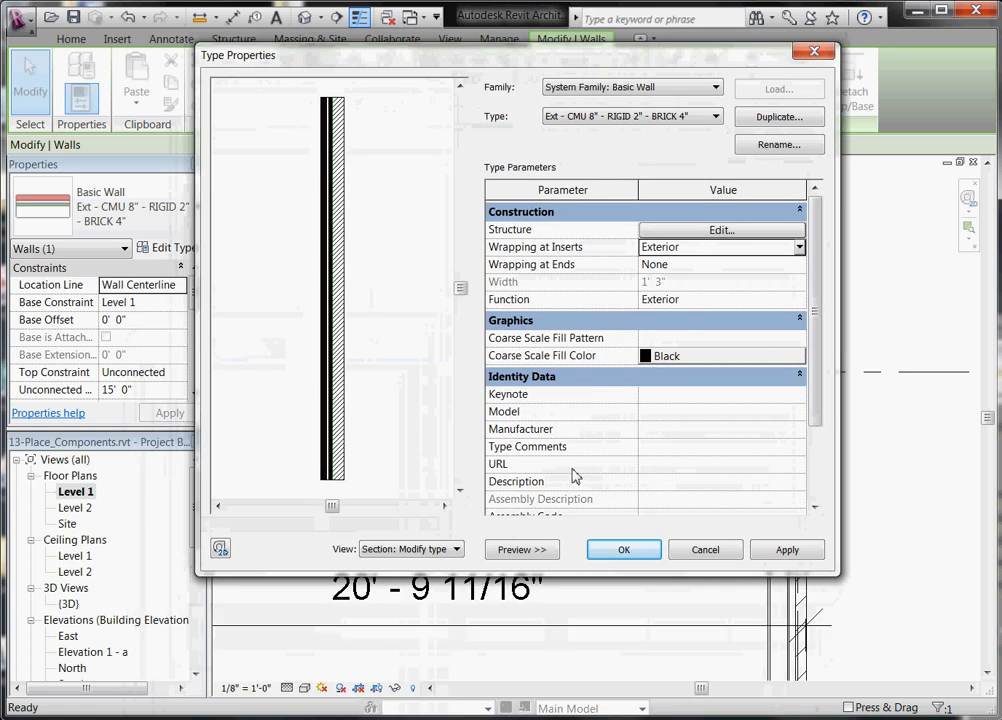
left_click(626, 550)
key("Escape")
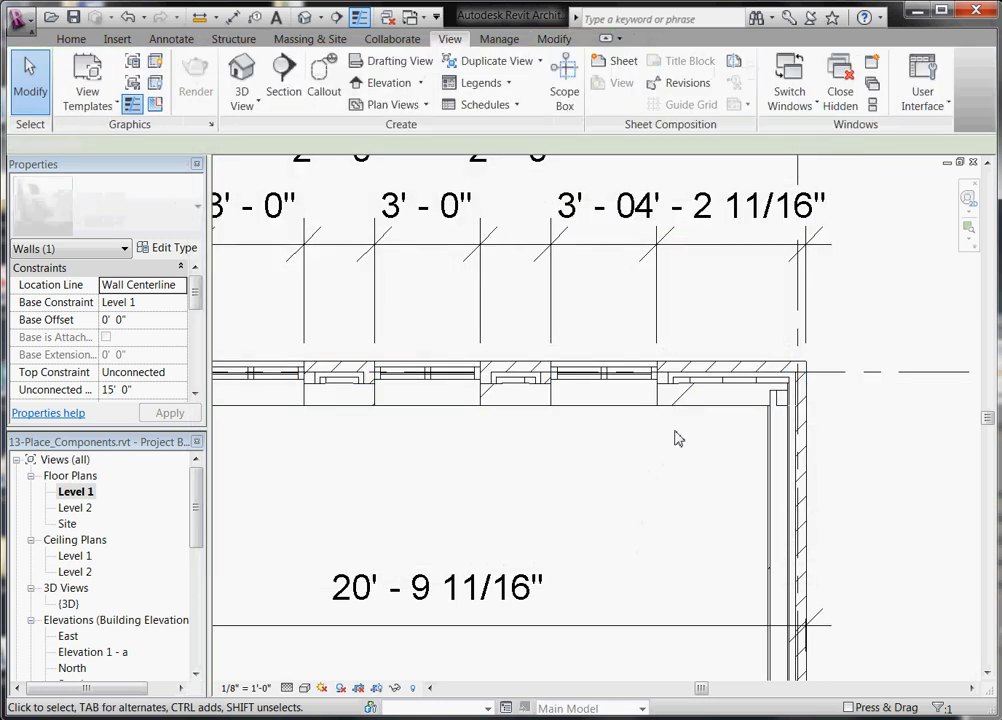
- Examine how the exterior wall's layers wrap around the window openings near the grid E corner
scroll(688, 393, "up", 1)
scroll(687, 392, "up", 1)
scroll(688, 393, "down", 1)
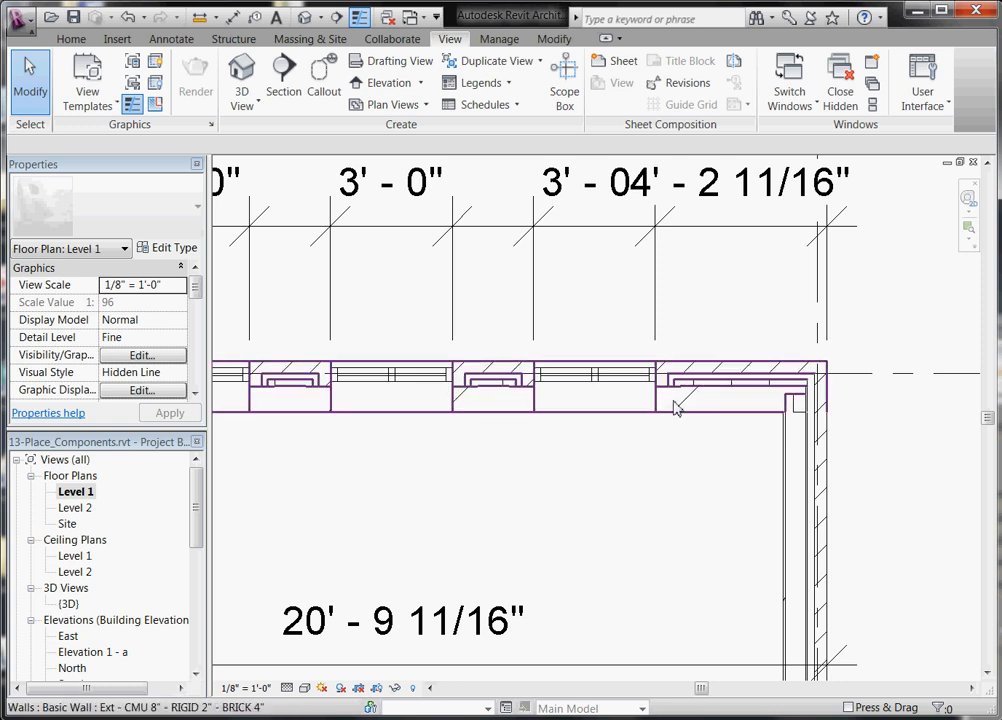
scroll(684, 398, "up", 1)
scroll(684, 398, "up", 1)
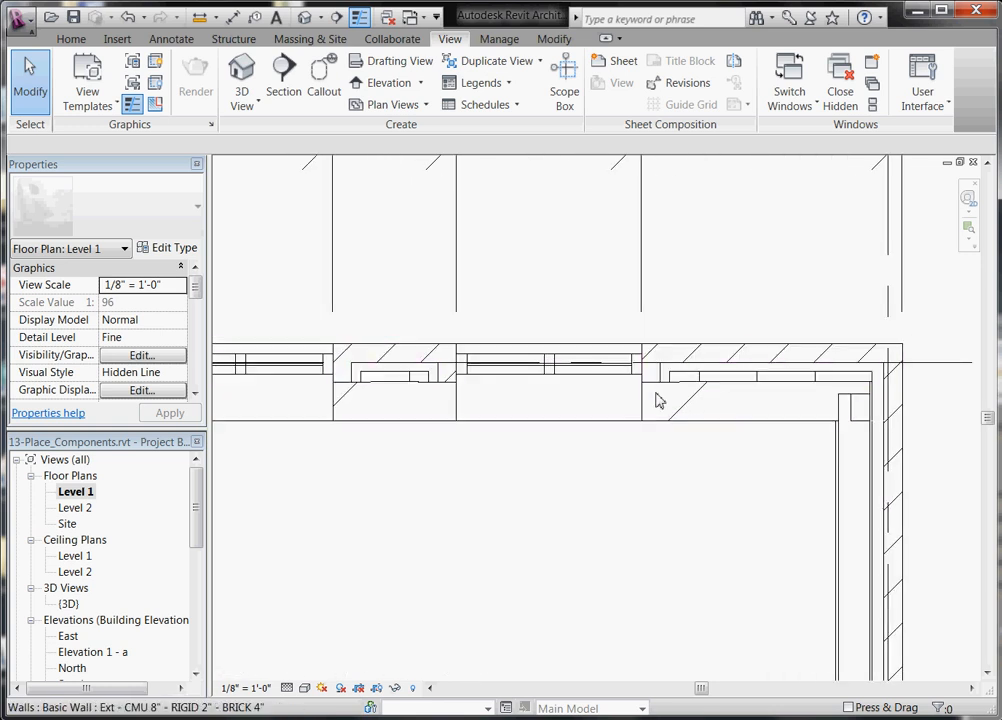
- Set Wrapping at Ends to Exterior for the Ext - CMU 8" - RIGID 2" - BRICK 4" wall type and deselect the wall
scroll(675, 425, "down", 1)
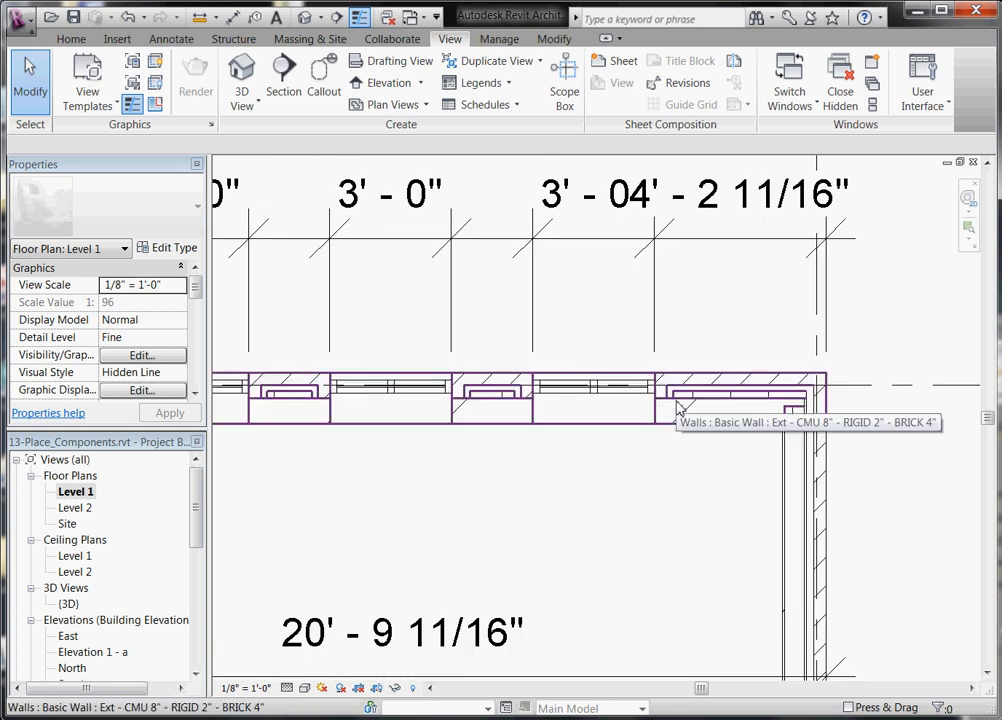
left_click(677, 407)
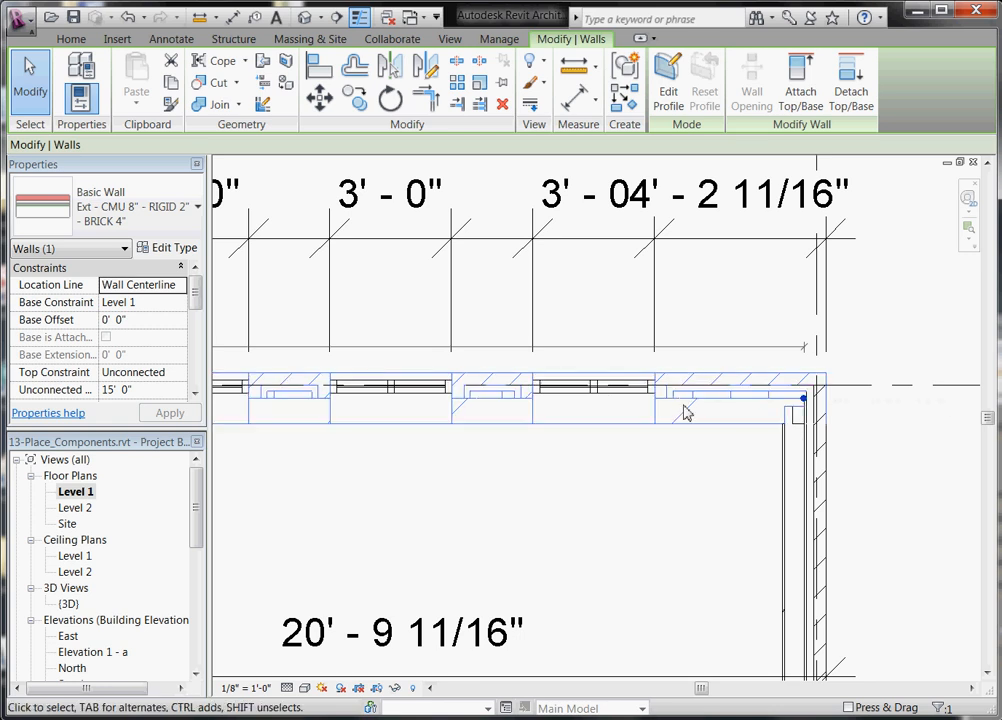
scroll(687, 412, "down", 1)
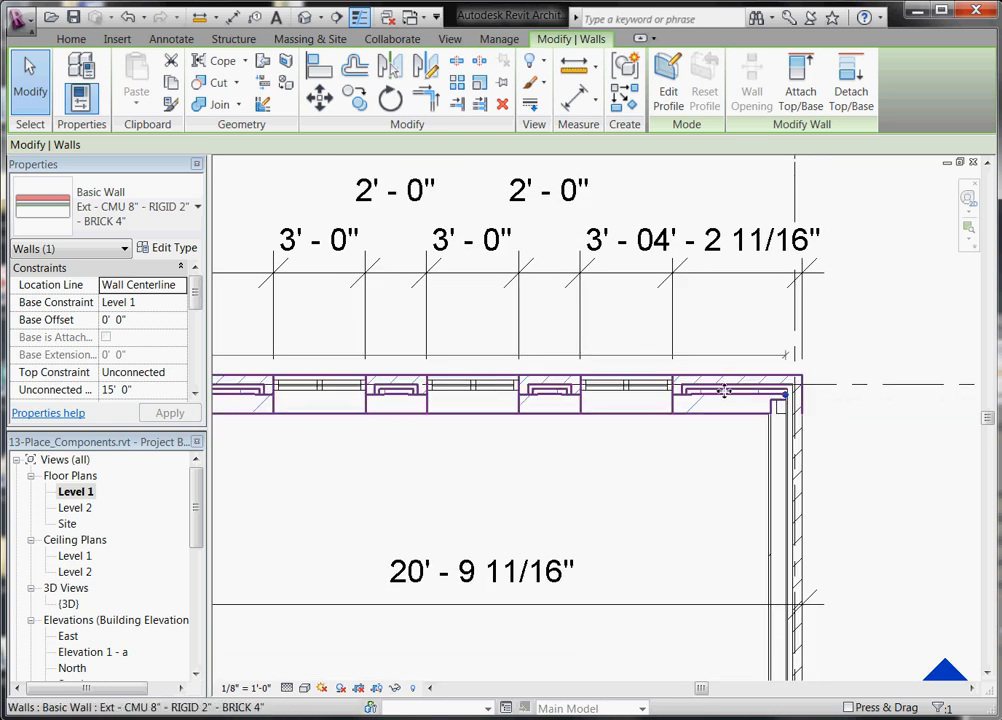
scroll(543, 388, "down", 1)
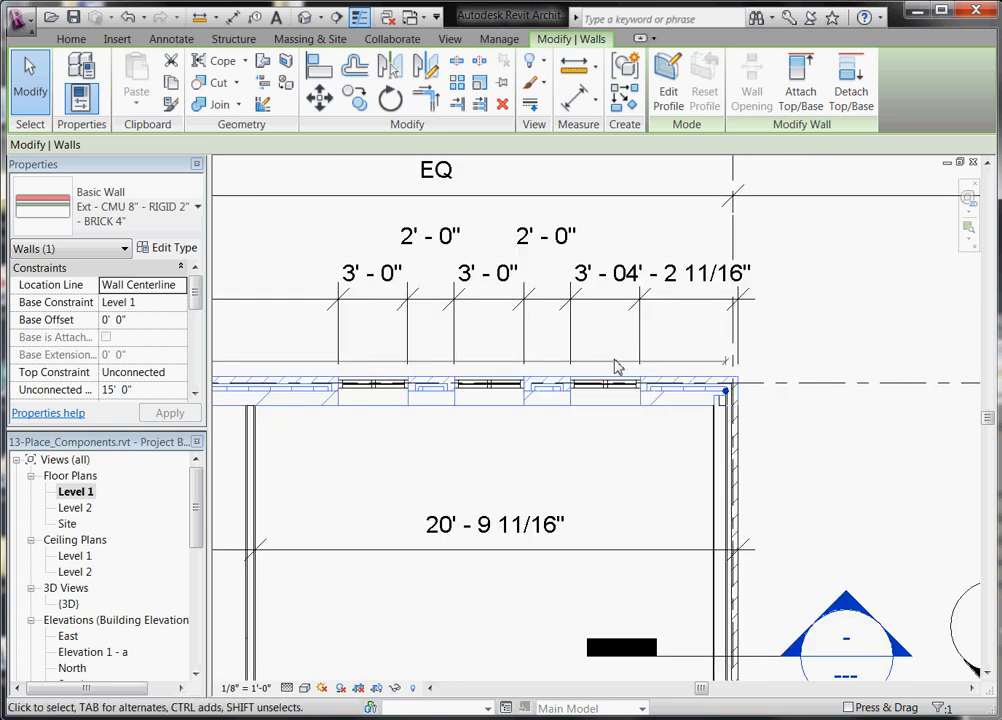
left_click(176, 248)
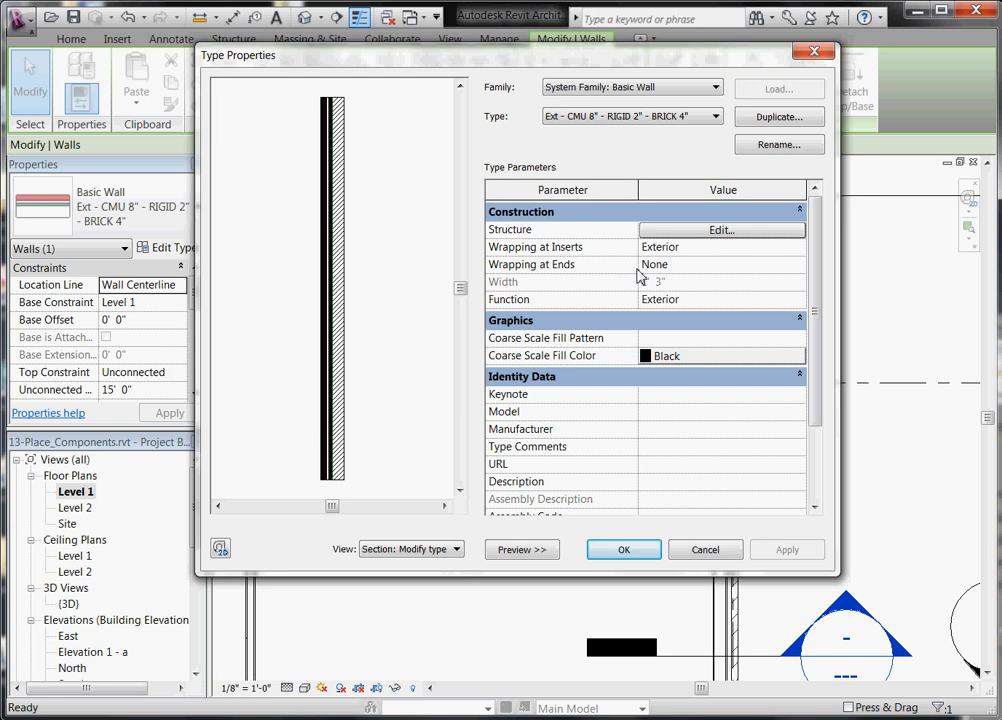
left_click(799, 264)
left_click(799, 264)
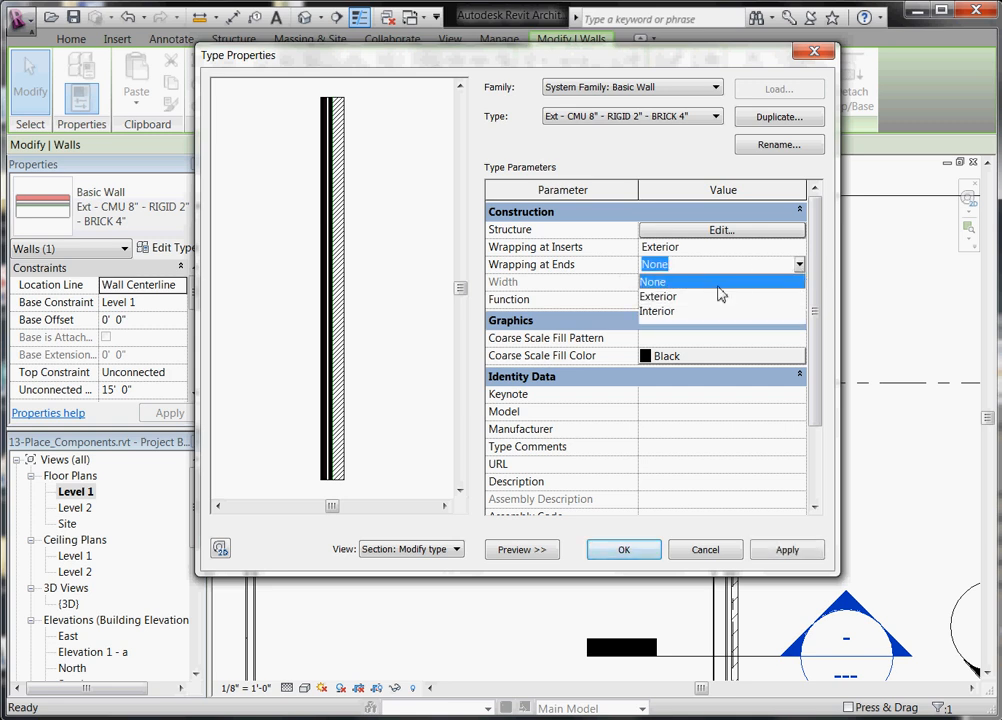
left_click(660, 297)
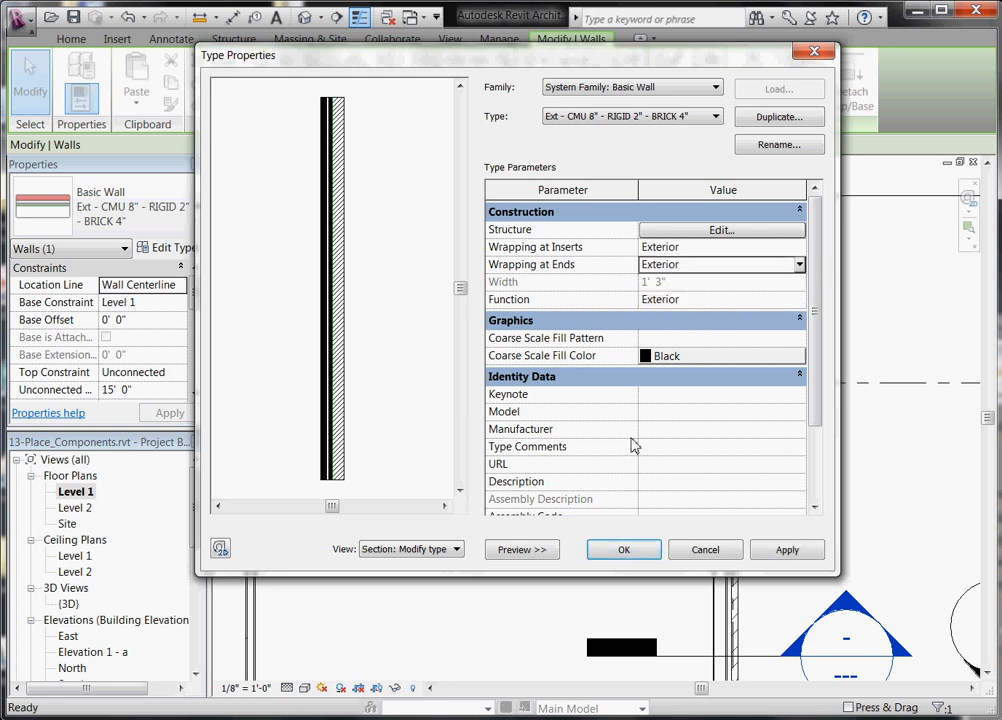
left_click(624, 553)
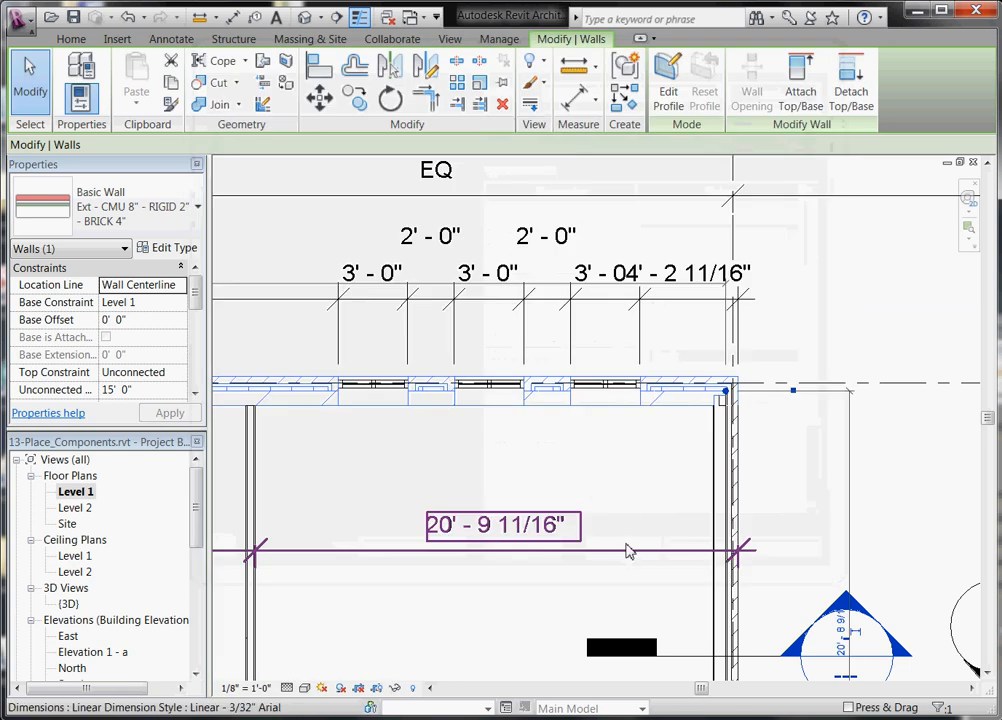
left_click(618, 420)
- Disallow the join at the south end of the Ext - HM 6" - BRICK 4" wall on grid E and stop it at the CMU wall's near face
scroll(535, 233, "down", 2)
scroll(537, 238, "down", 1)
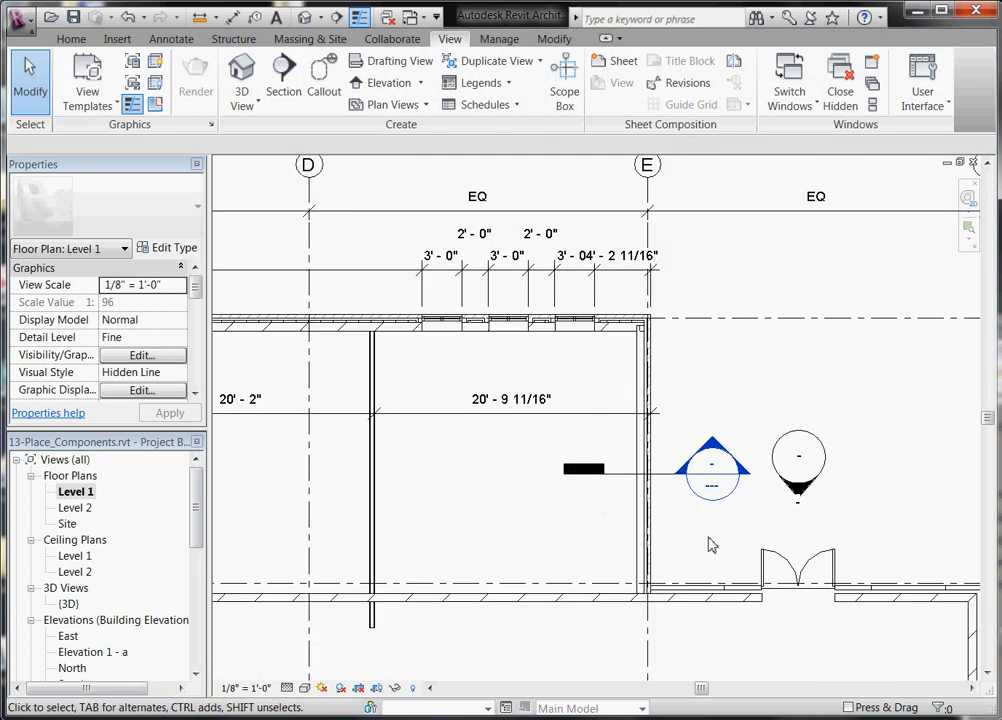
scroll(646, 572, "up", 2)
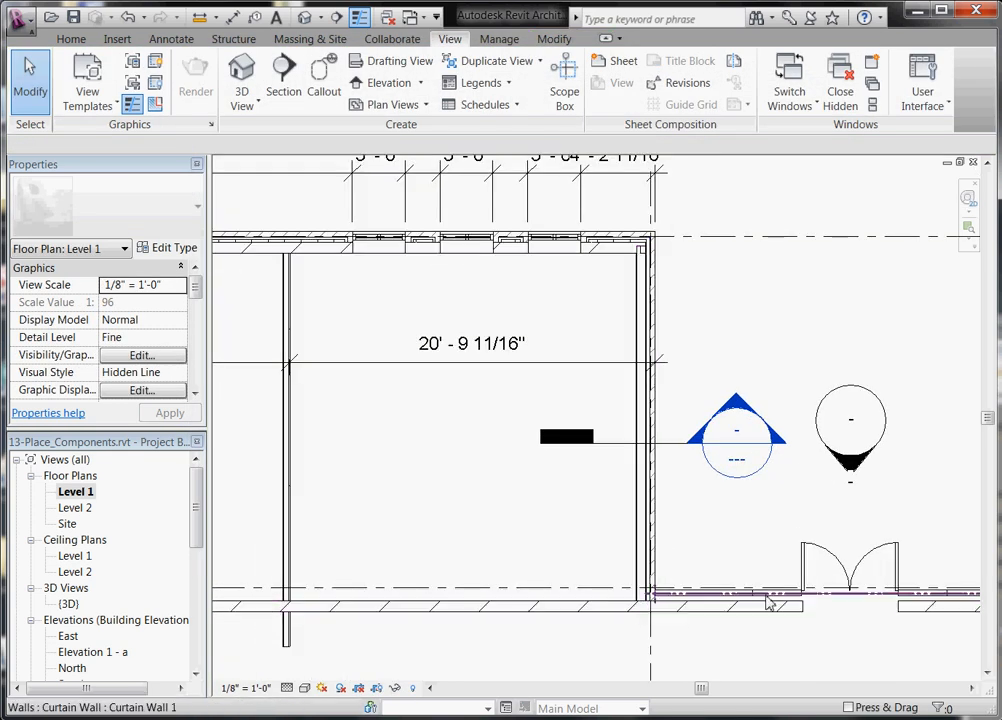
scroll(770, 586, "down", 6)
scroll(762, 580, "up", 1)
scroll(756, 598, "up", 5)
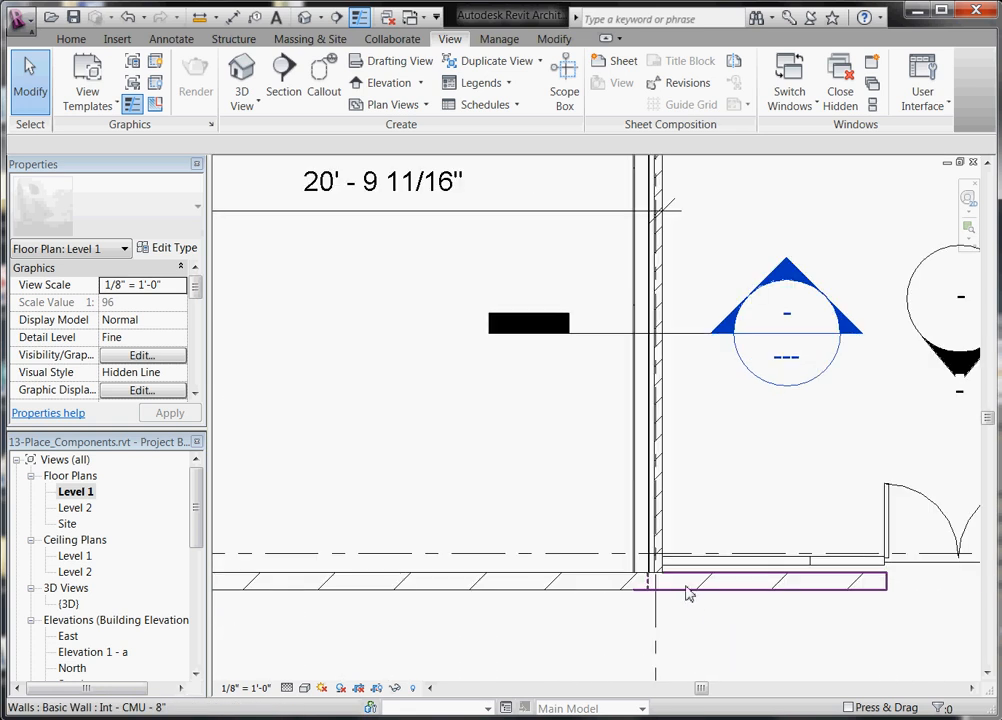
scroll(667, 586, "up", 2)
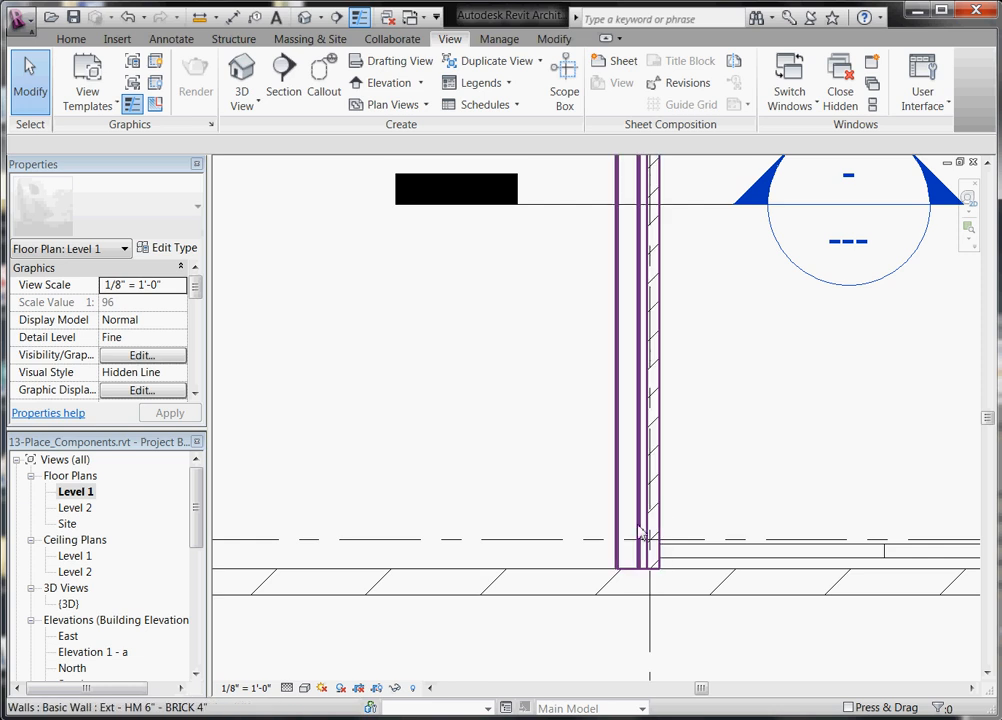
left_click(634, 578)
right_click(637, 584)
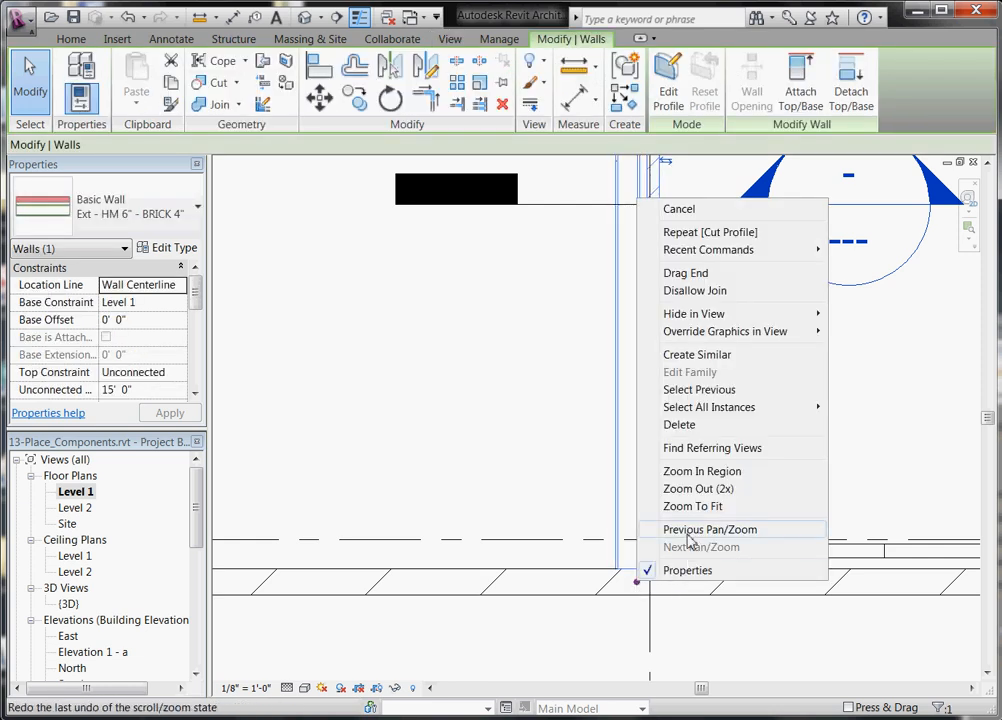
left_click(686, 291)
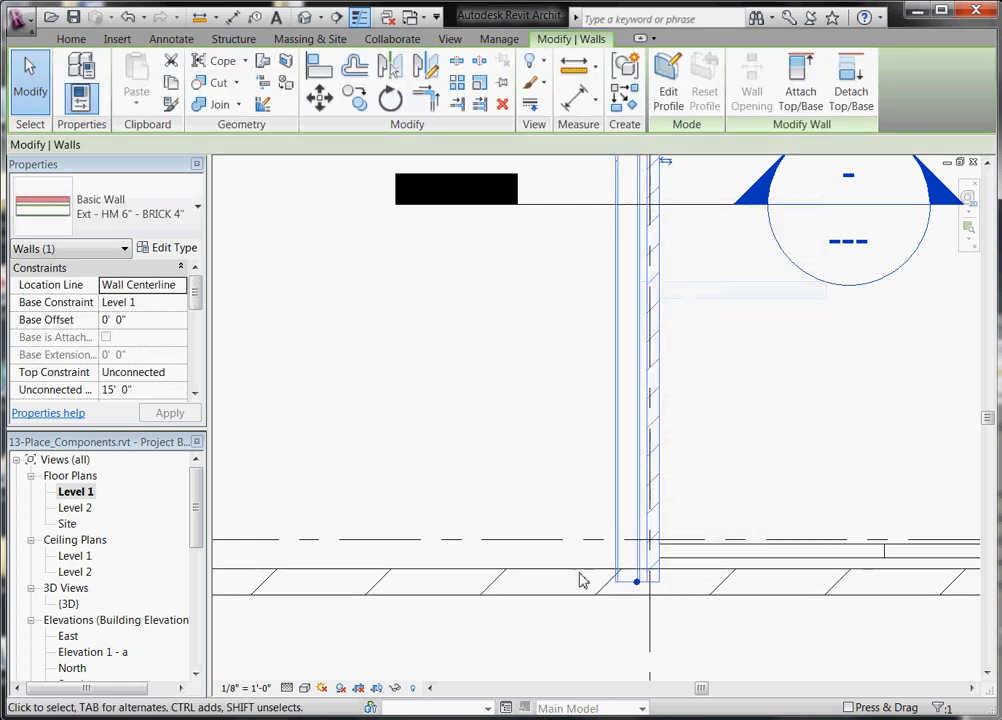
left_click_drag(637, 583, 637, 569)
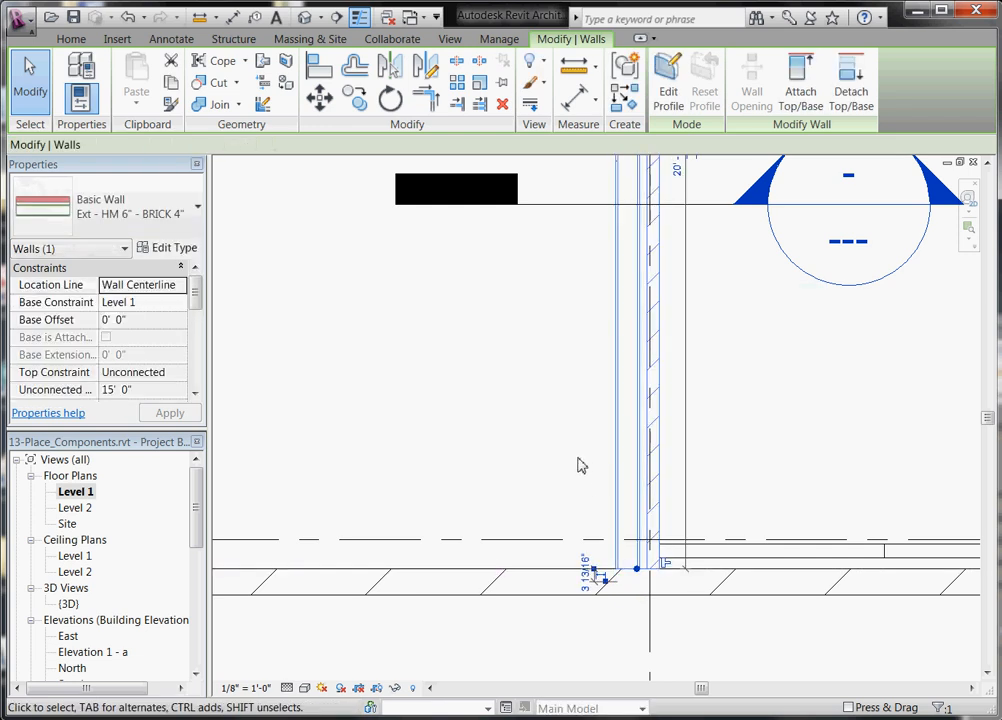
left_click(582, 461)
left_click(640, 541)
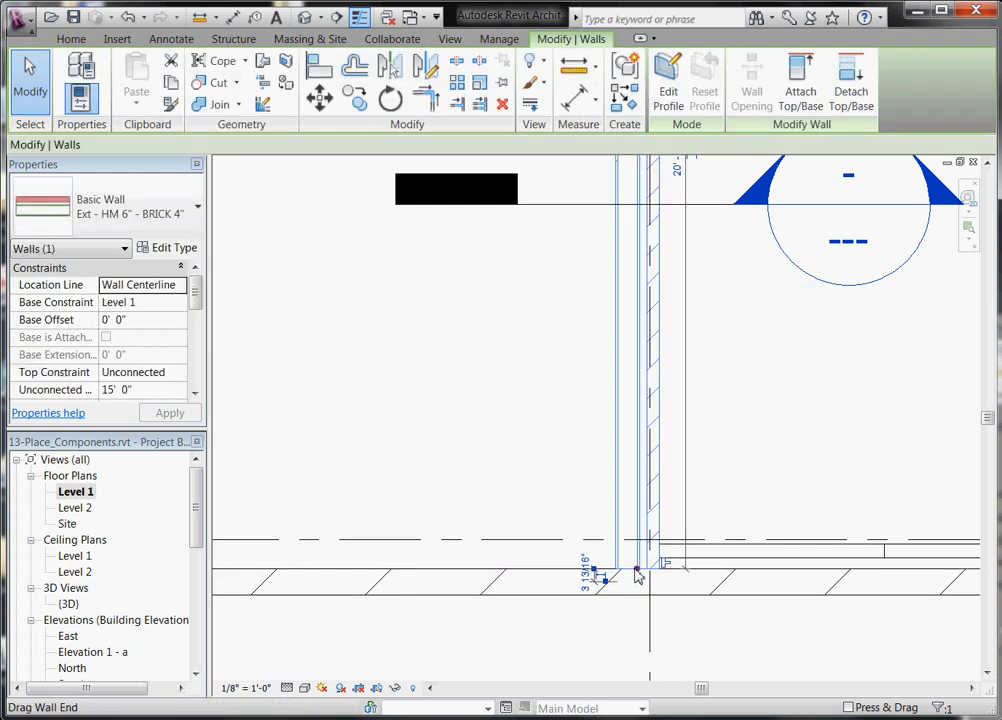
left_click_drag(637, 571, 650, 489)
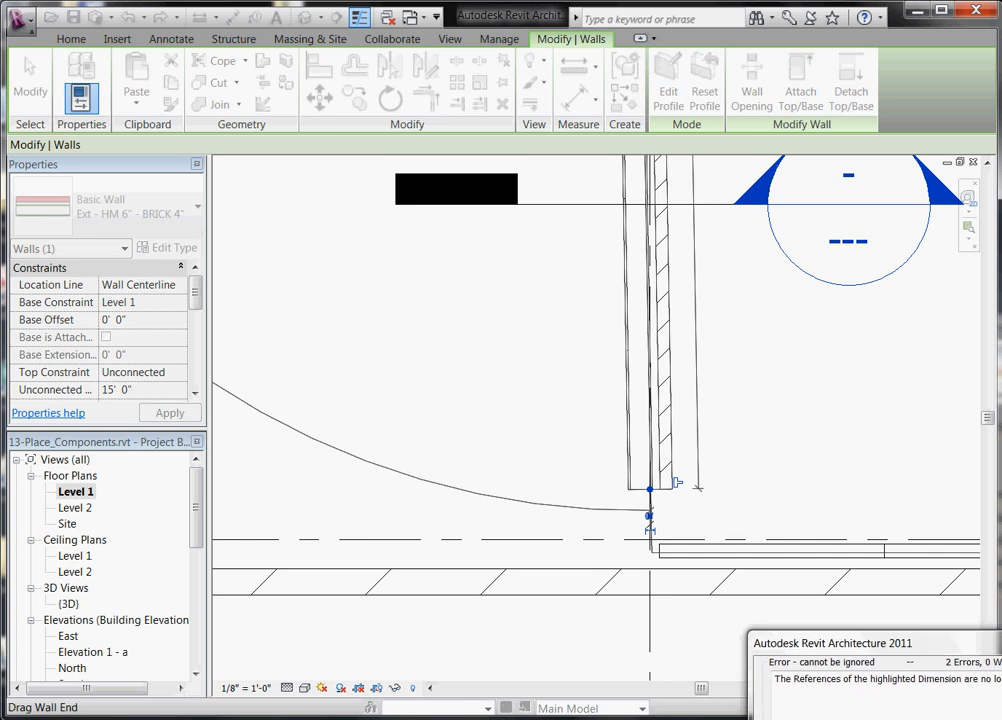
key("Escape")
- Pull the HM wall's south end straight back from the CMU wall, ending about 7" short of the curtain wall line
left_click(656, 533)
left_click(643, 574)
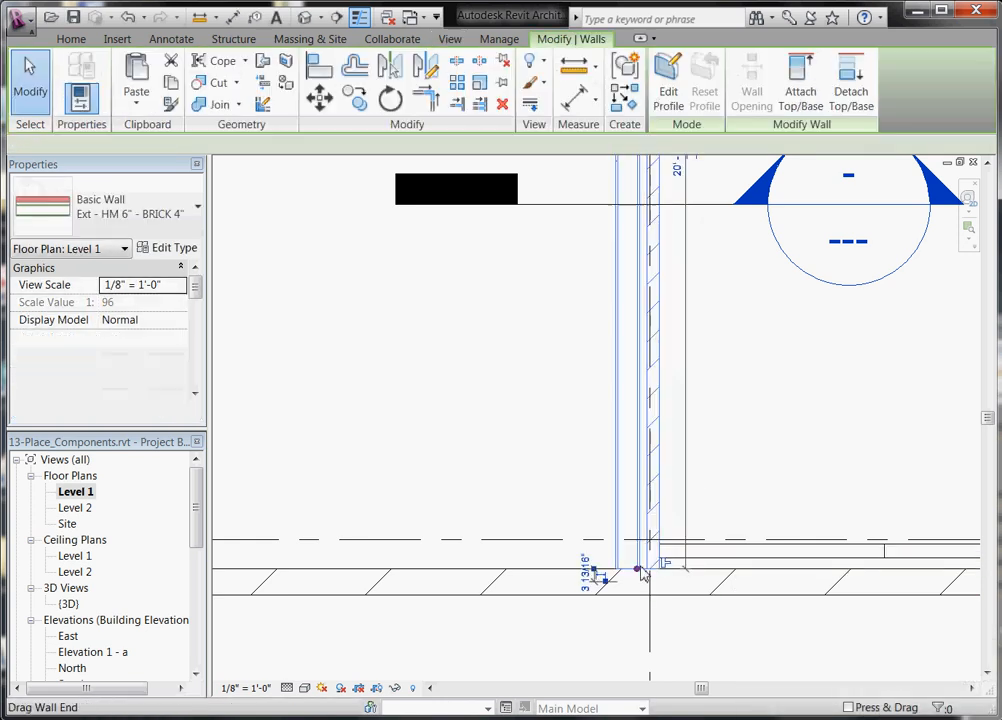
left_click_drag(643, 574, 637, 527)
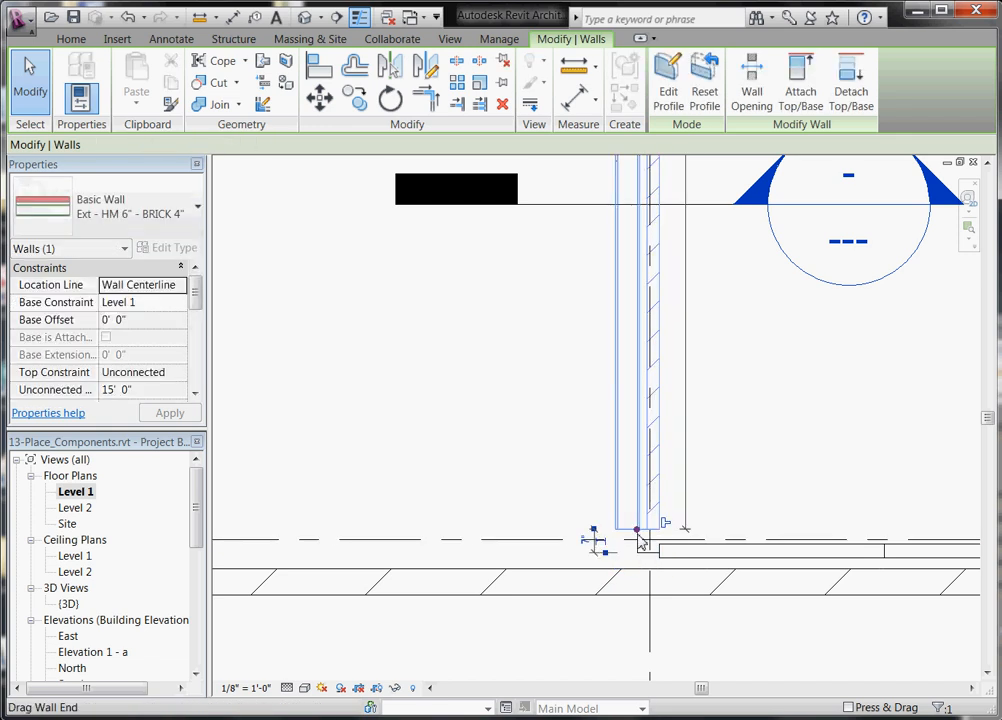
right_click(638, 531)
left_click(586, 317)
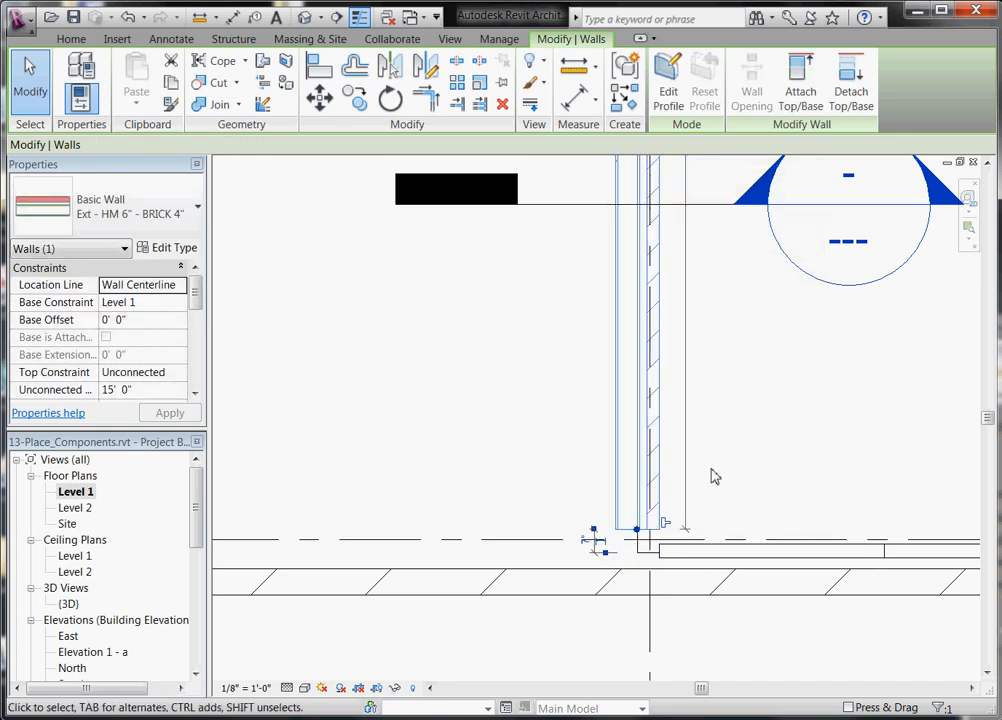
- Extend the HM wall's south end back to the CMU wall's near face and deselect the wall
left_click(604, 498)
left_click(643, 522)
scroll(649, 508, "up", 1)
left_click_drag(636, 540, 635, 577)
left_click(555, 496)
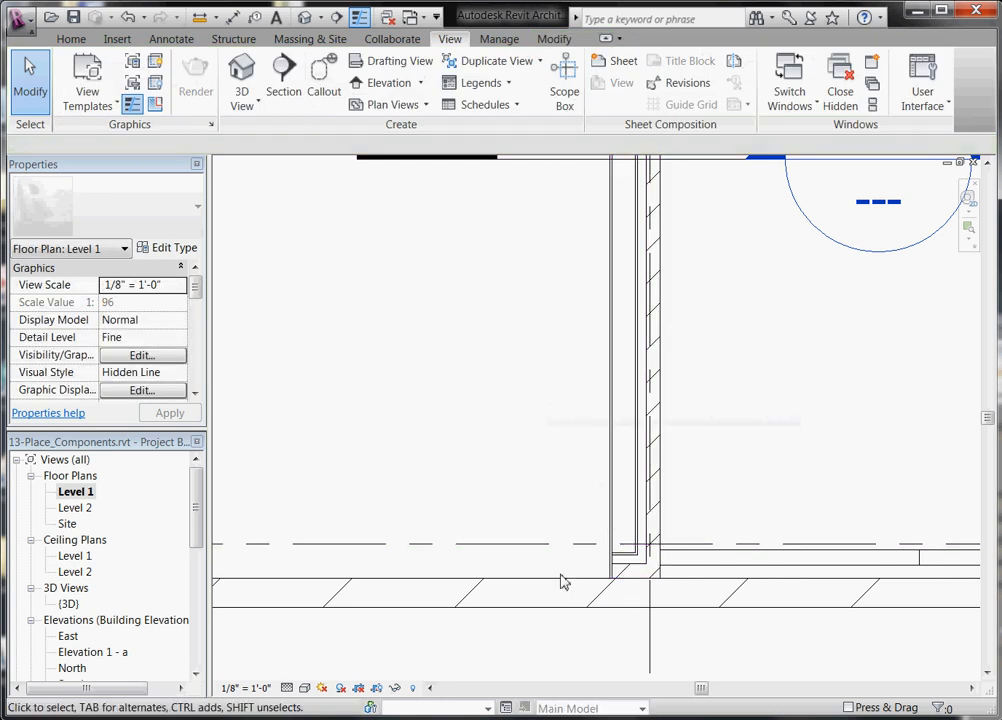
- Open the section view through the exterior wall at grid E and examine the wall's top near Level 2
scroll(517, 621, "down", 3)
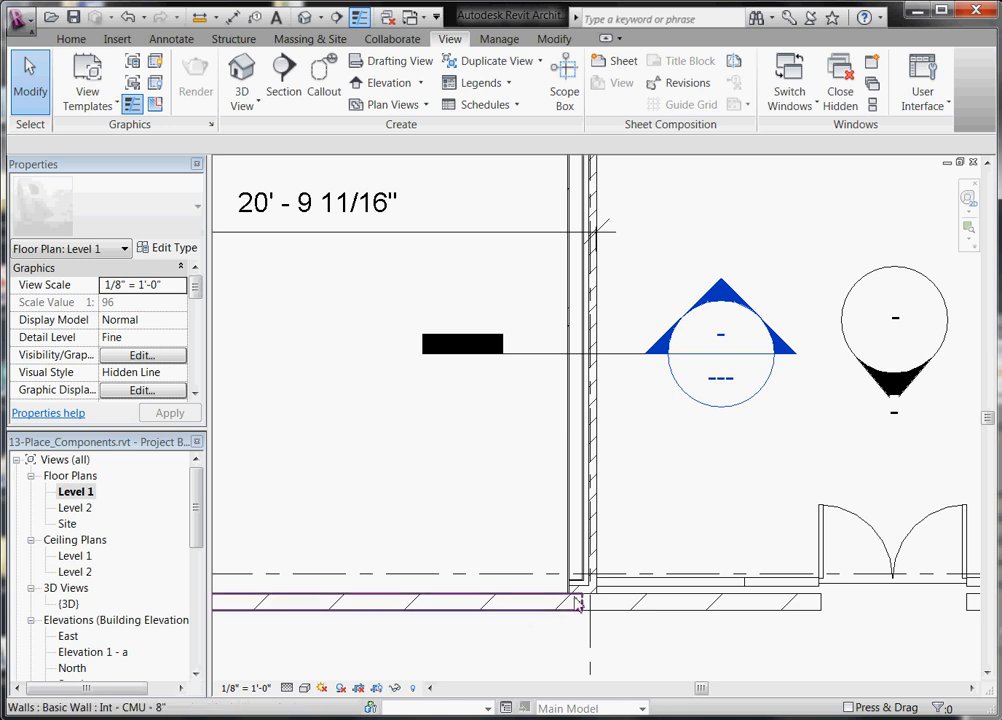
scroll(646, 432, "down", 3)
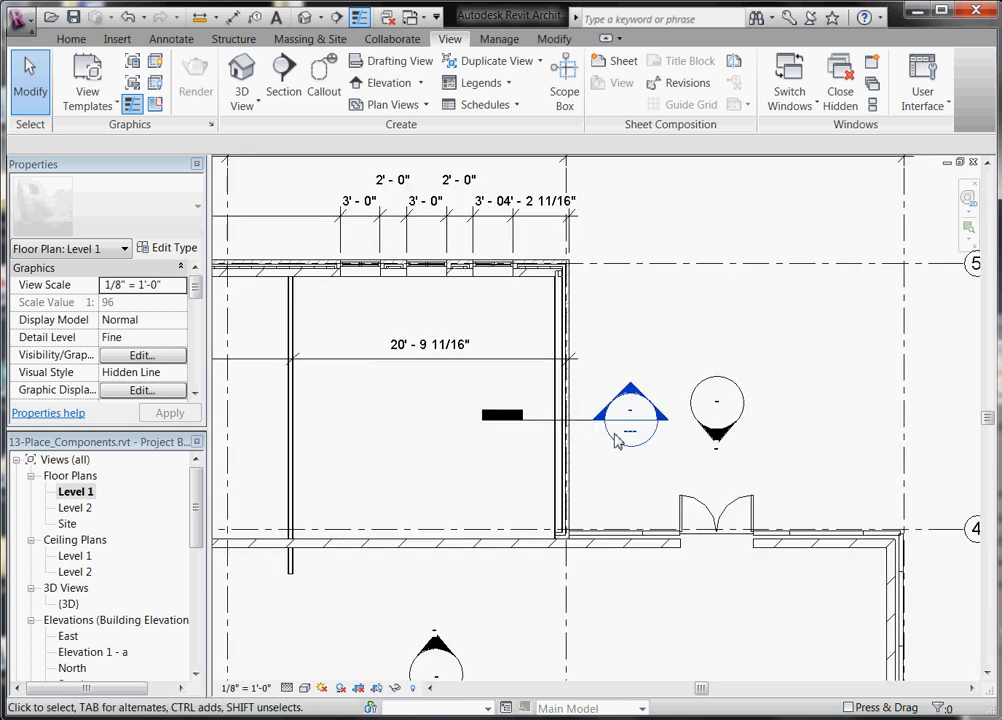
double_click(629, 400)
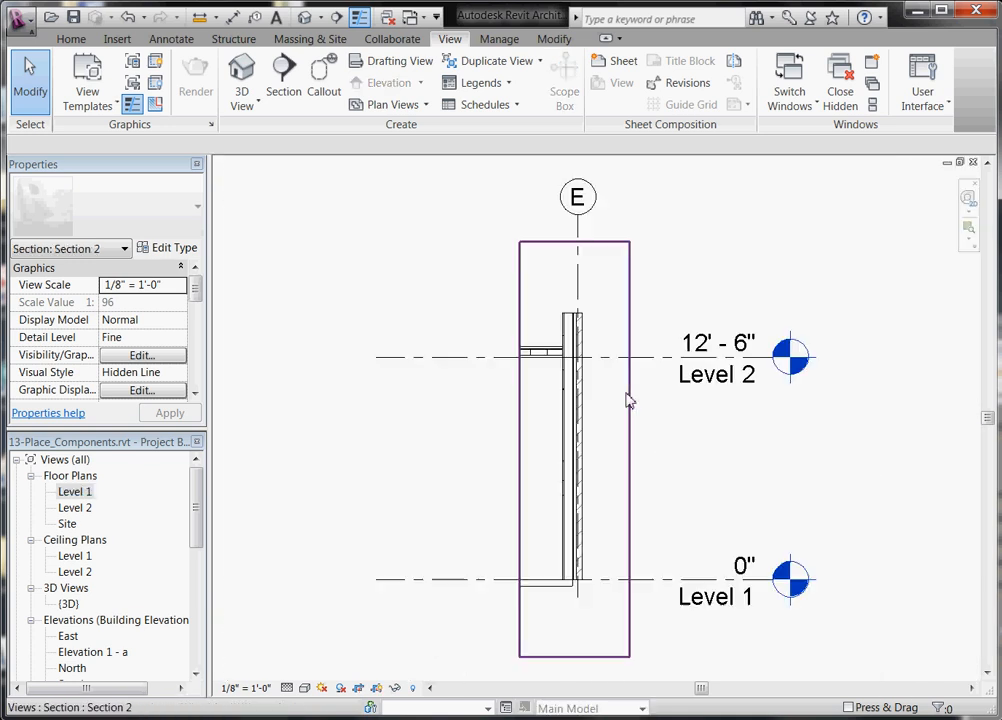
scroll(549, 338, "up", 4)
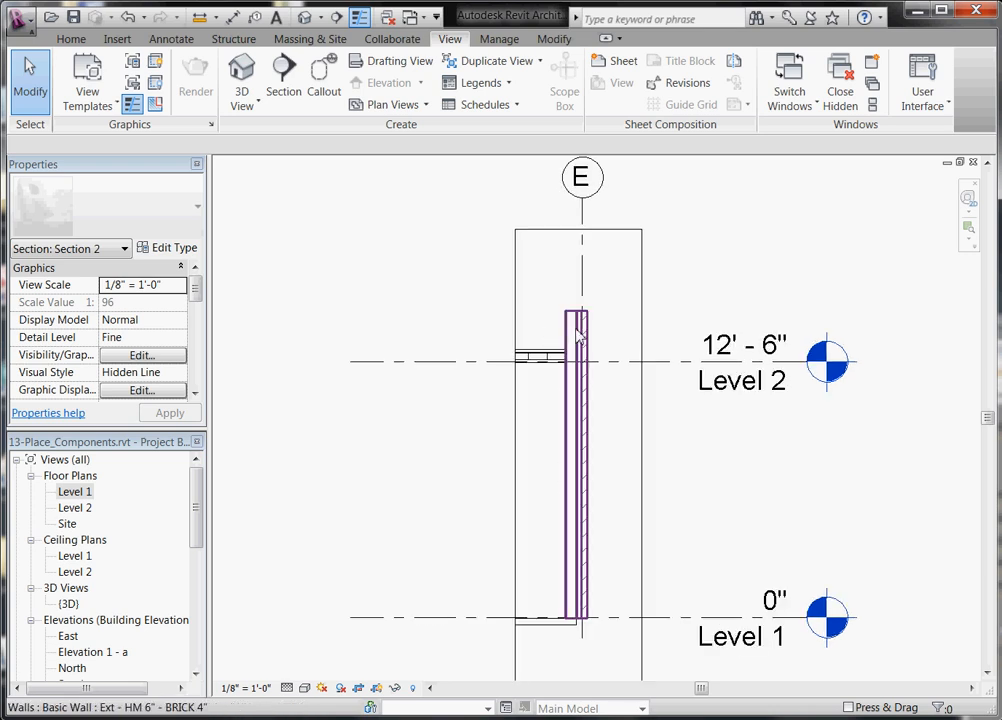
scroll(558, 333, "up", 1)
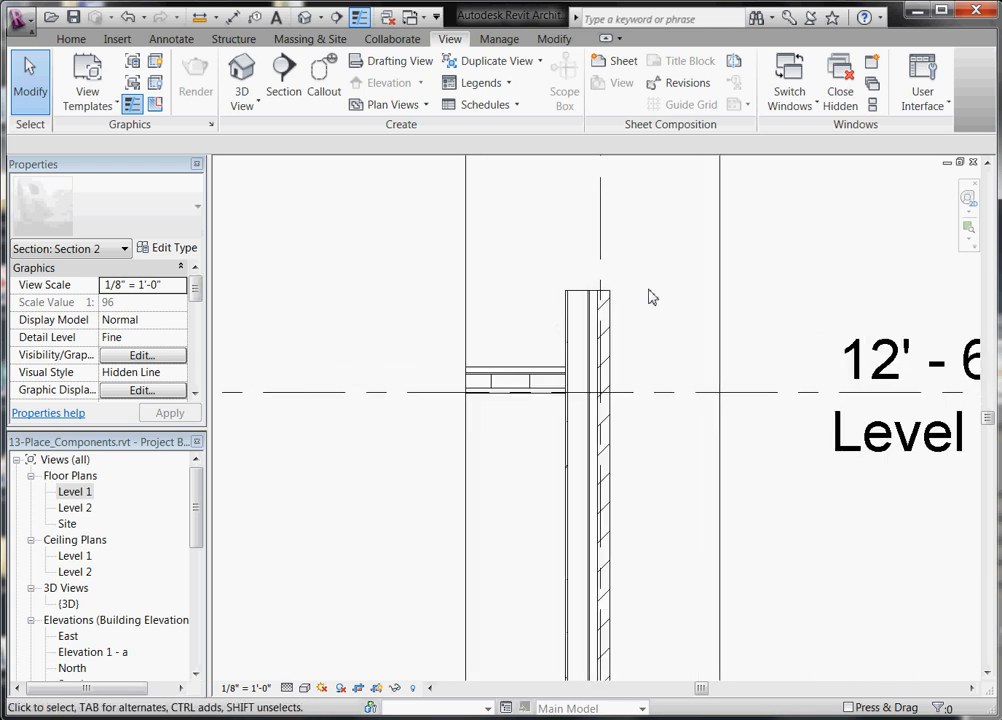
scroll(536, 333, "up", 2)
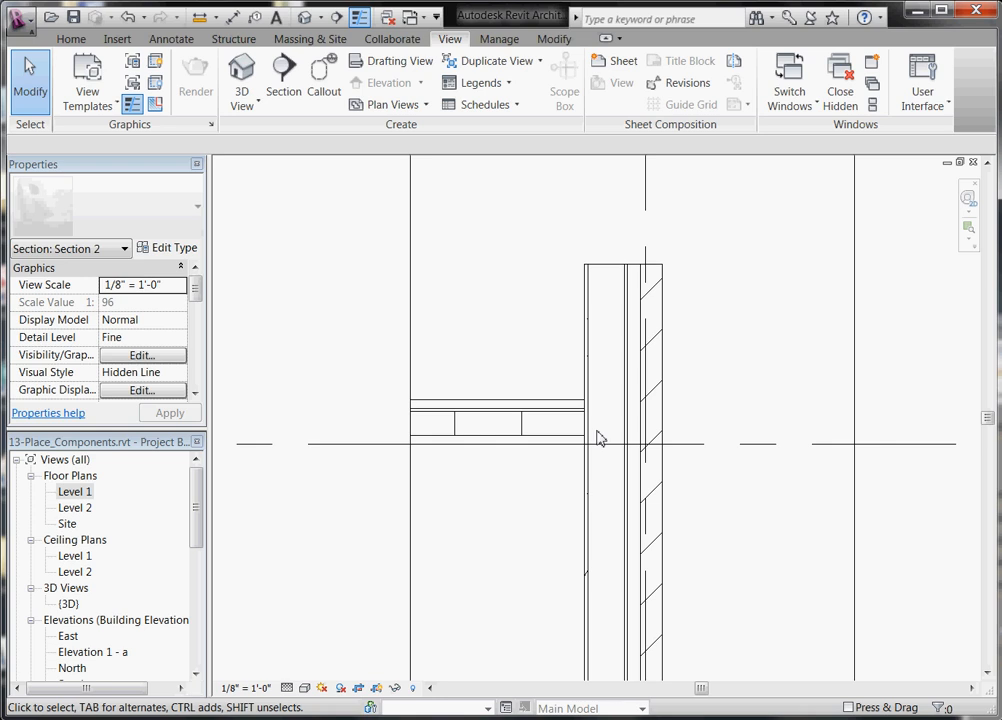
- Open the structure of the Ext - HM 6" - BRICK 4" wall type and switch its preview to Floor Plan: Modify type attributes
left_click(628, 376)
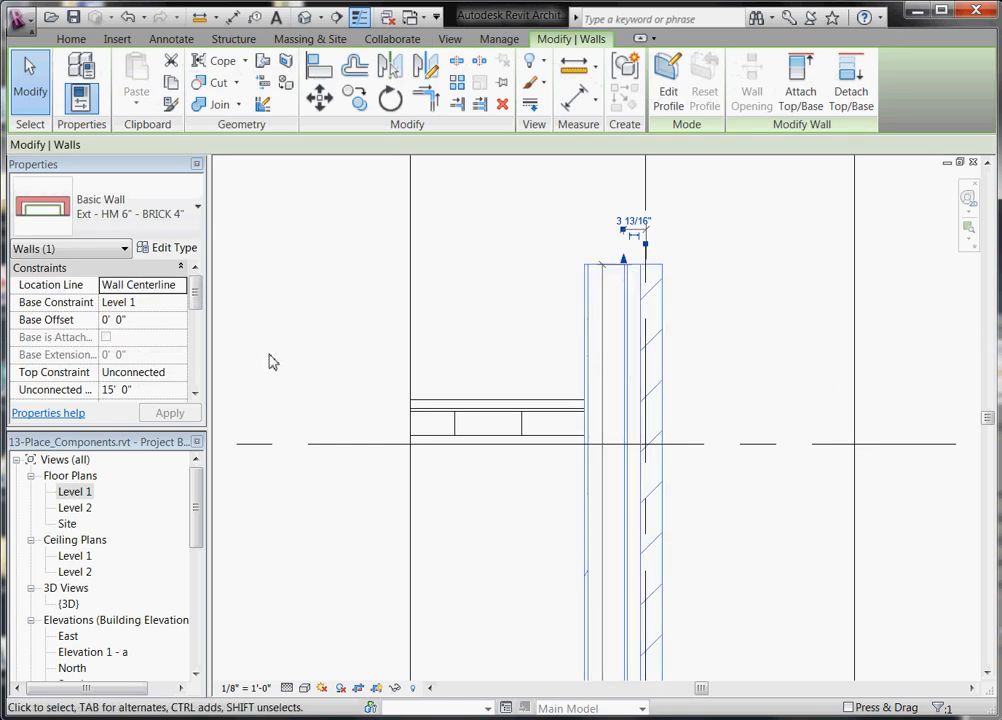
left_click(170, 248)
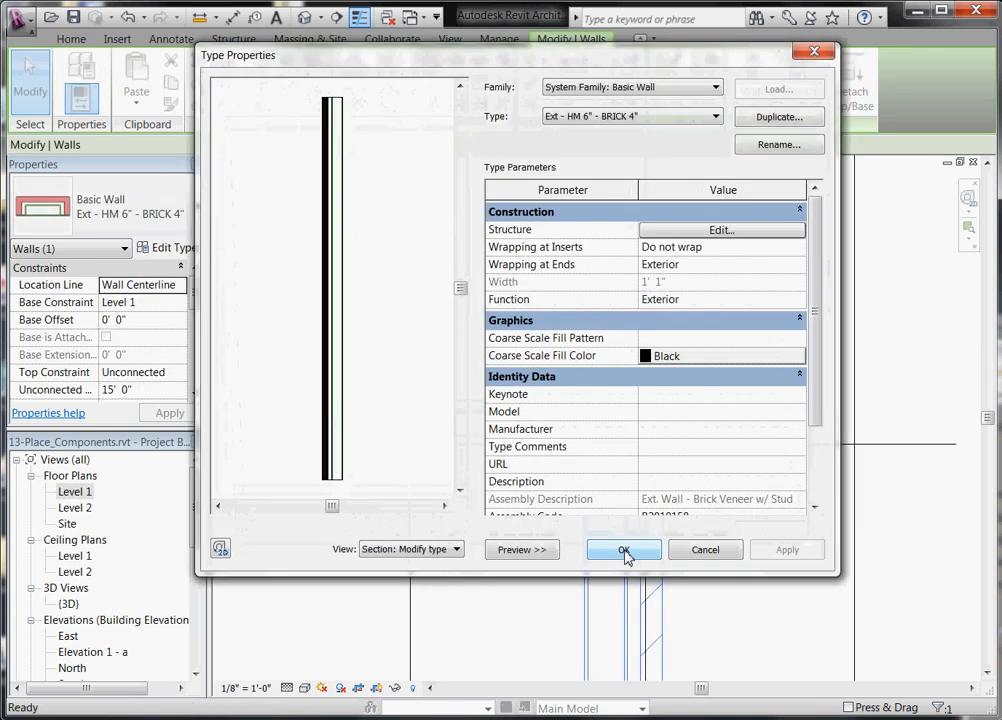
left_click(667, 231)
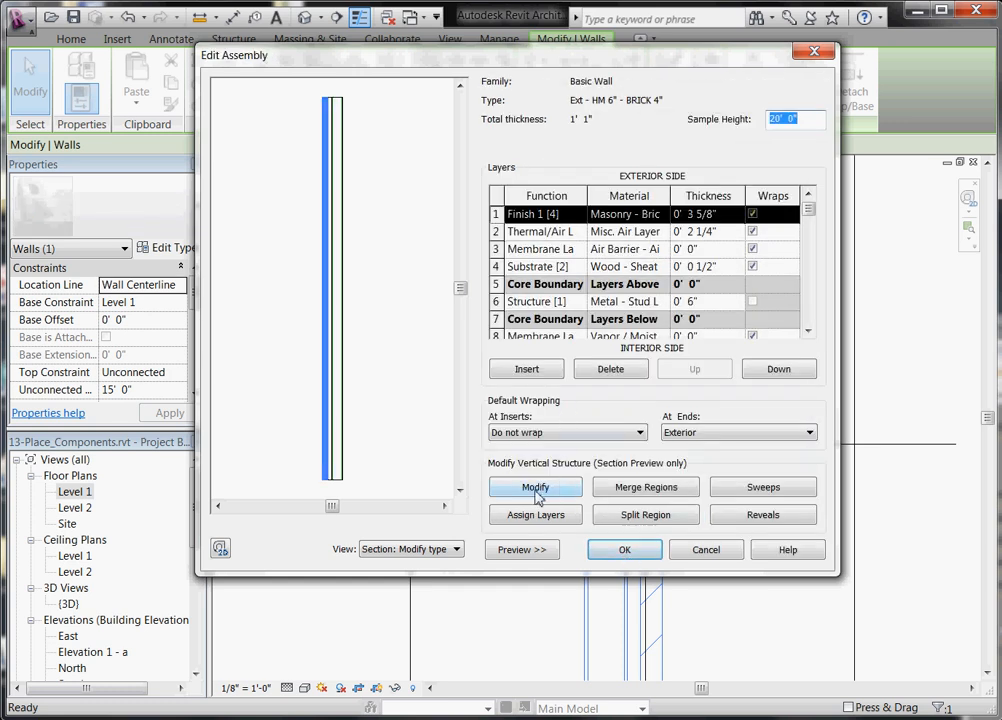
left_click(488, 550)
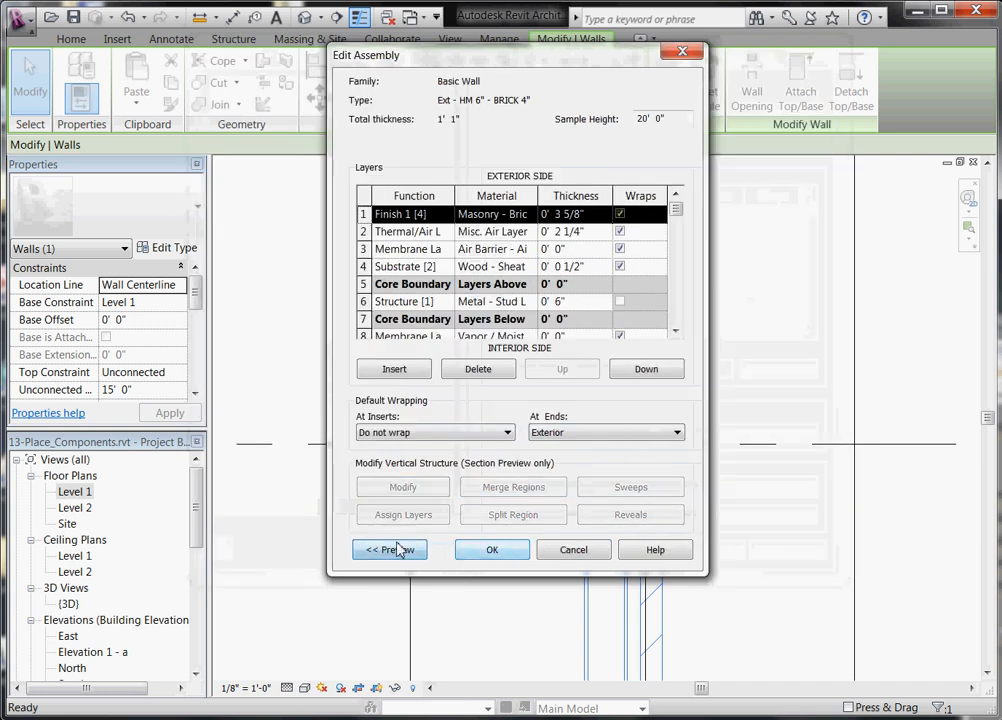
left_click_drag(465, 56, 620, 115)
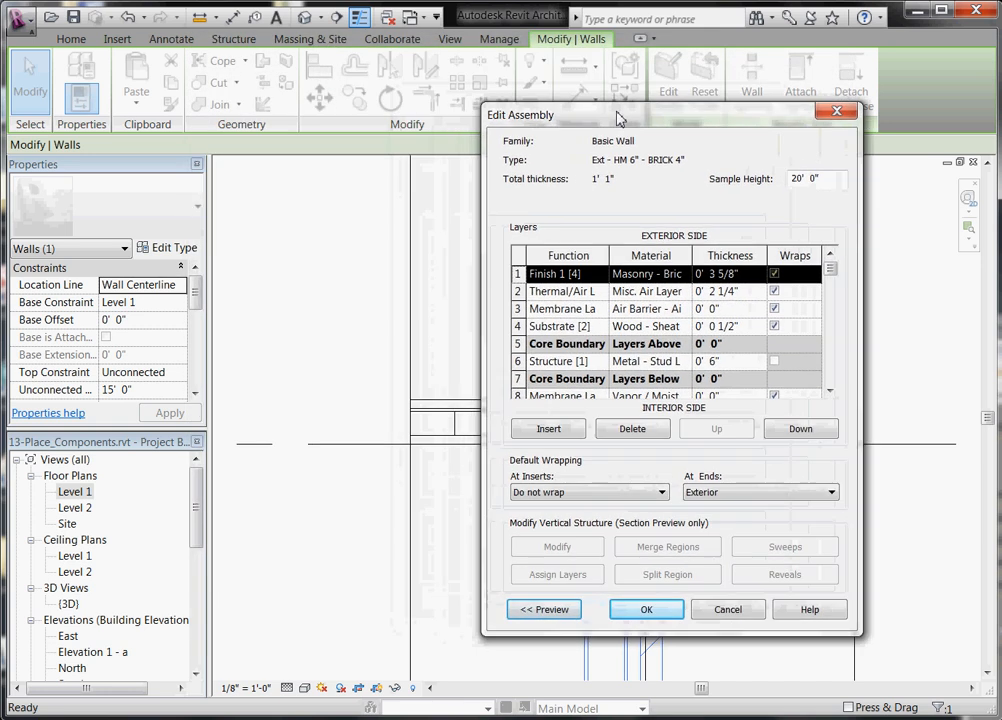
left_click(560, 610)
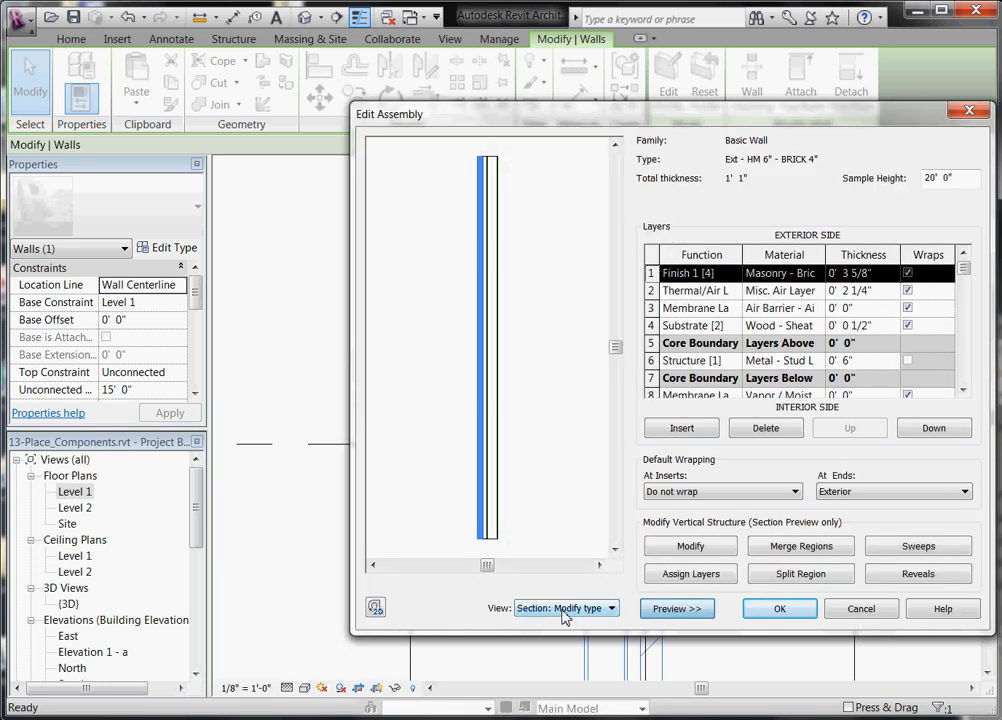
left_click(610, 608)
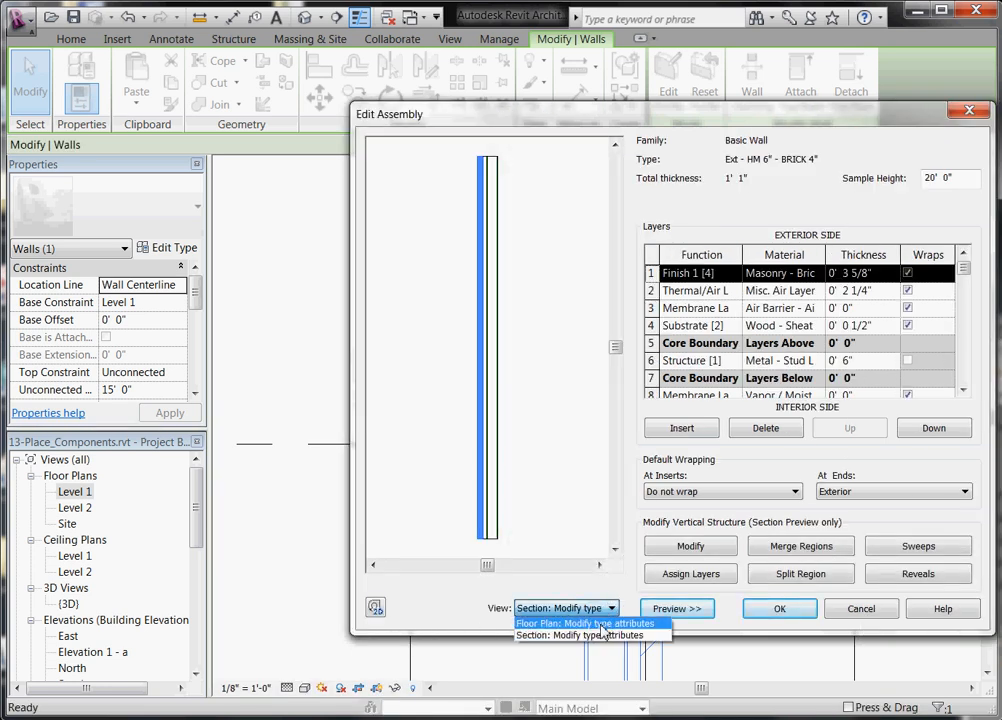
left_click(580, 616)
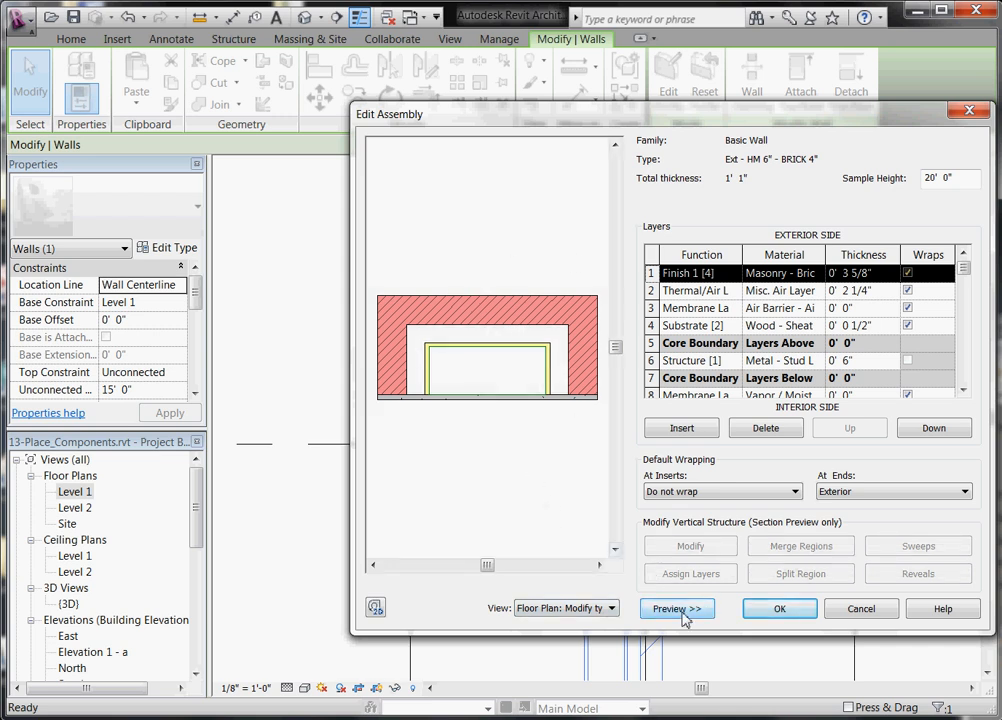
- Switch the wall type preview to Section: Modify type attributes and start modifying the vertical structure near the wall's top
left_click(611, 608)
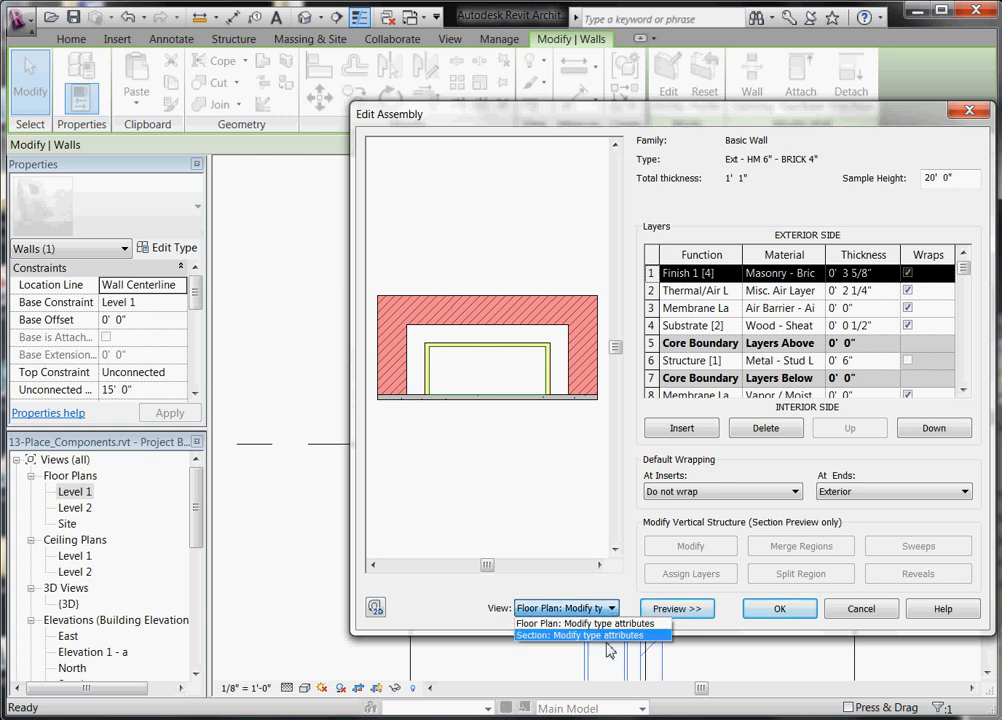
left_click(609, 636)
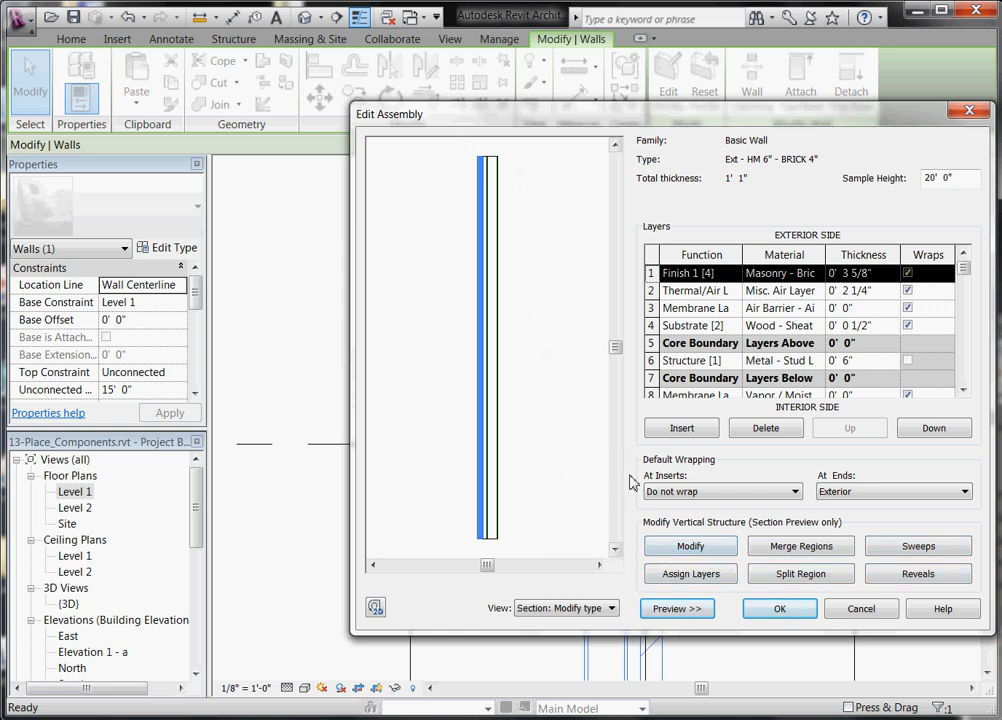
left_click(690, 546)
scroll(488, 140, "up", 5)
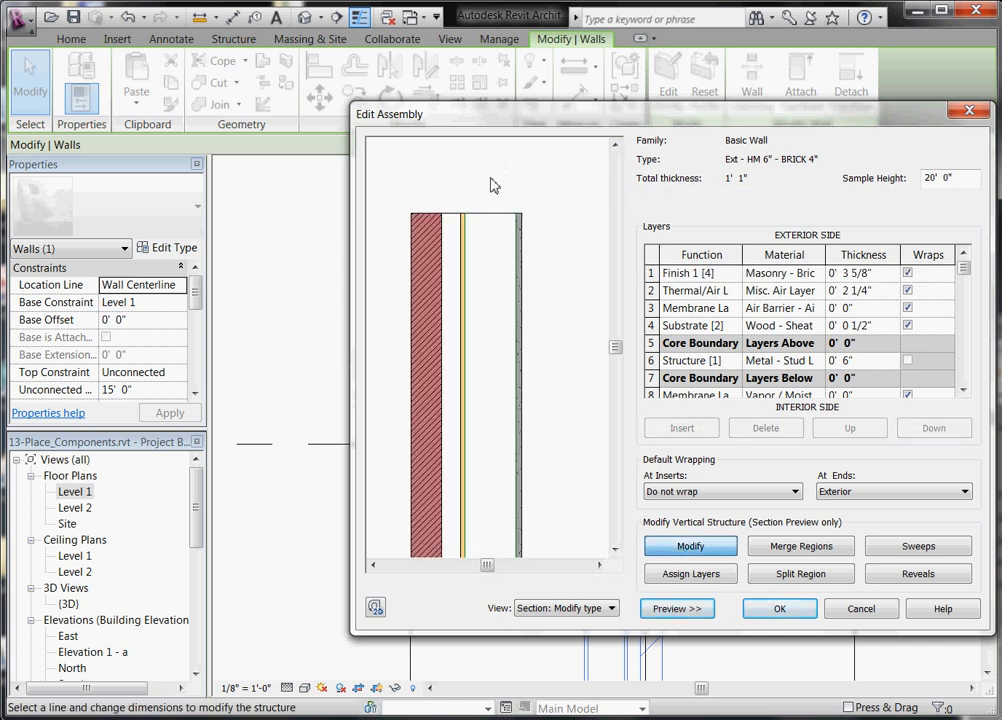
- Unlock the top edge of the interior gypsum layer in the section preview
left_click(493, 213)
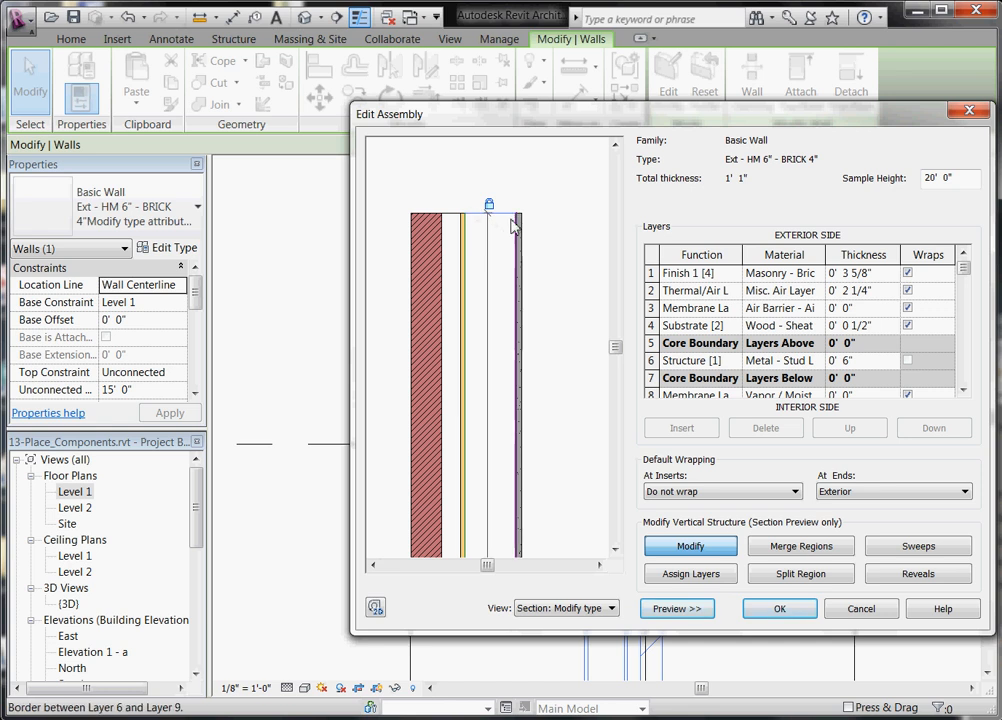
scroll(521, 226, "up", 3)
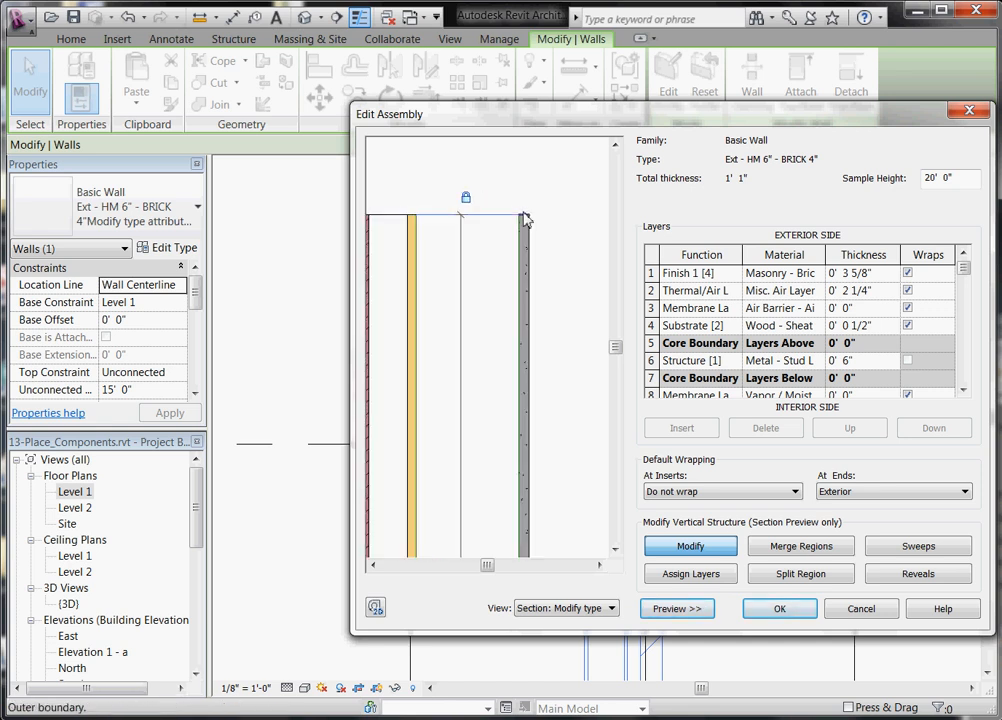
scroll(518, 222, "down", 1)
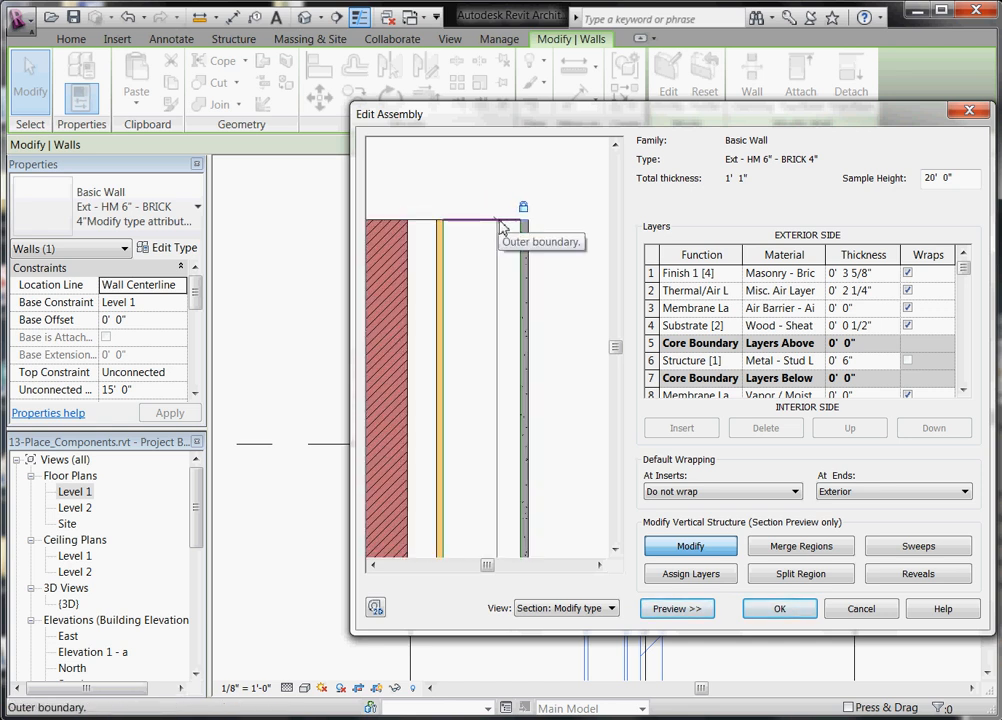
scroll(490, 227, "down", 2)
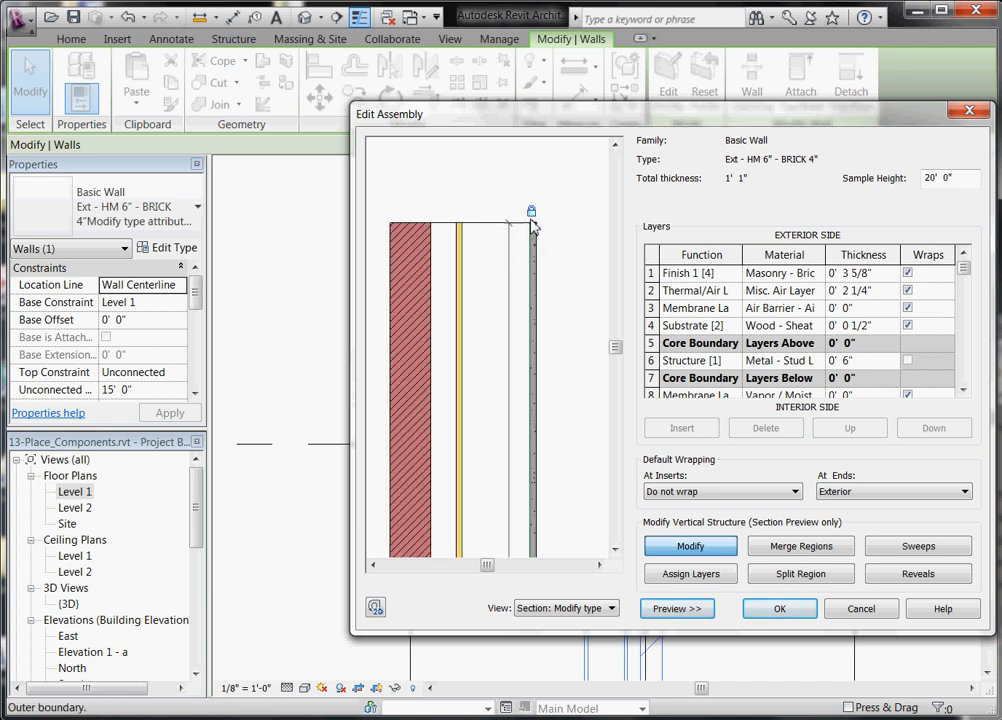
scroll(530, 224, "up", 1)
scroll(530, 225, "up", 1)
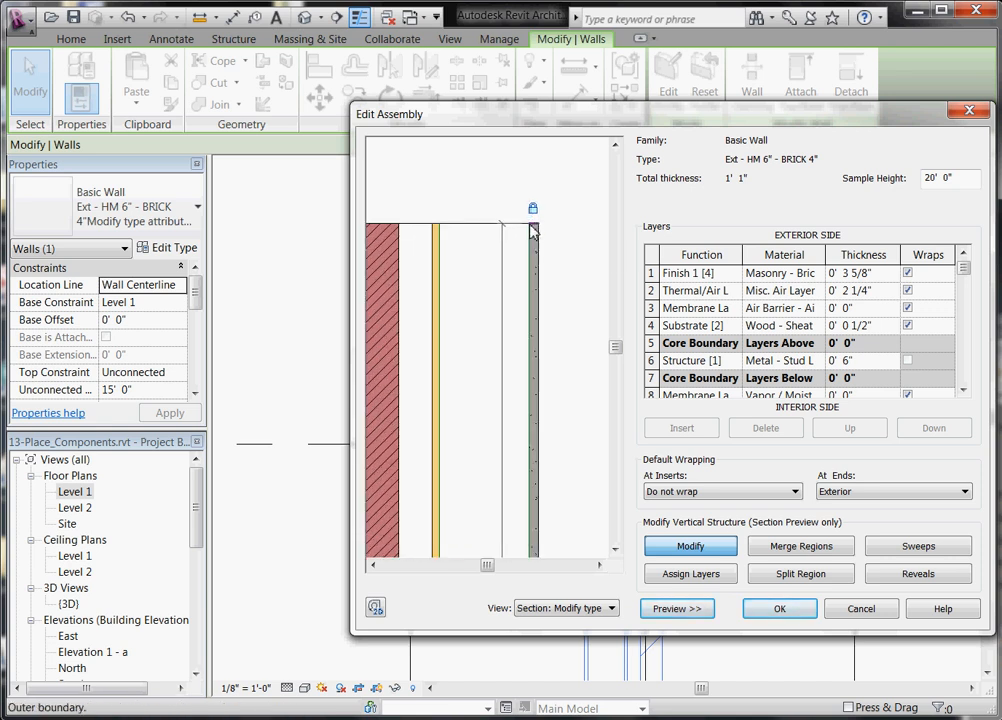
left_click(533, 211)
- Unlock the top edge of the 6" metal stud layer and accept the wall type's structure changes
scroll(542, 226, "up", 1)
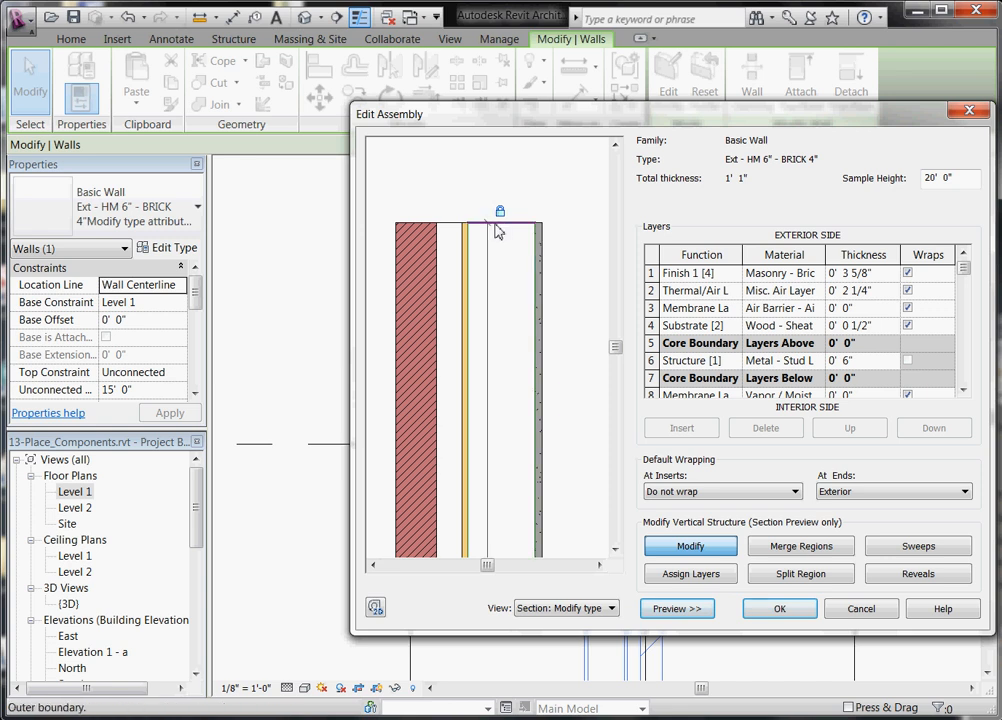
left_click(500, 214)
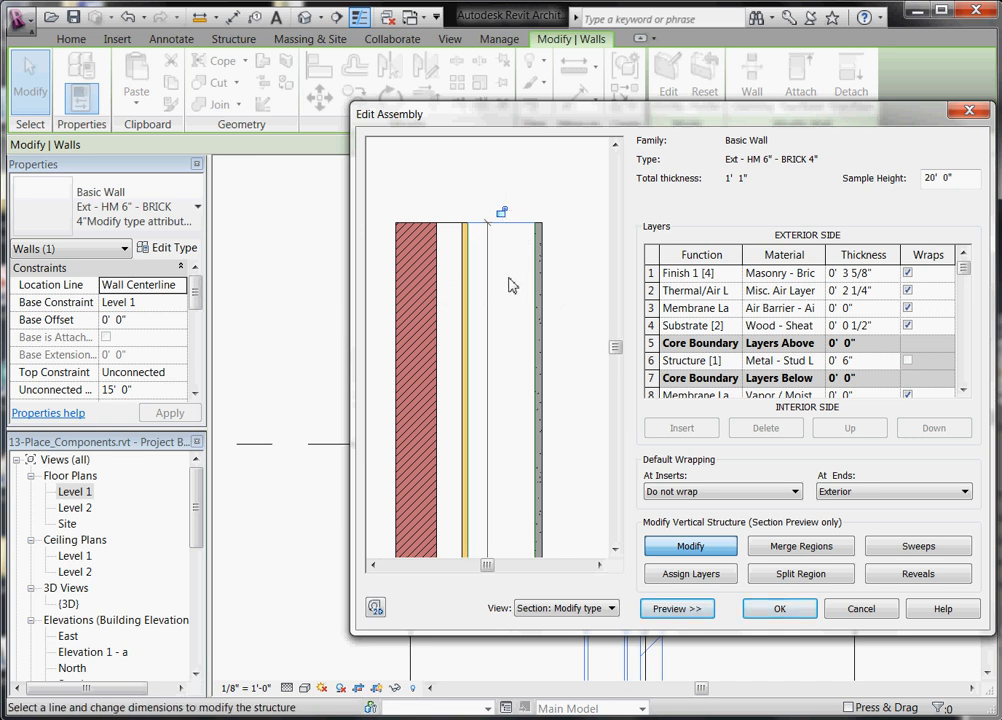
scroll(500, 235, "up", 2)
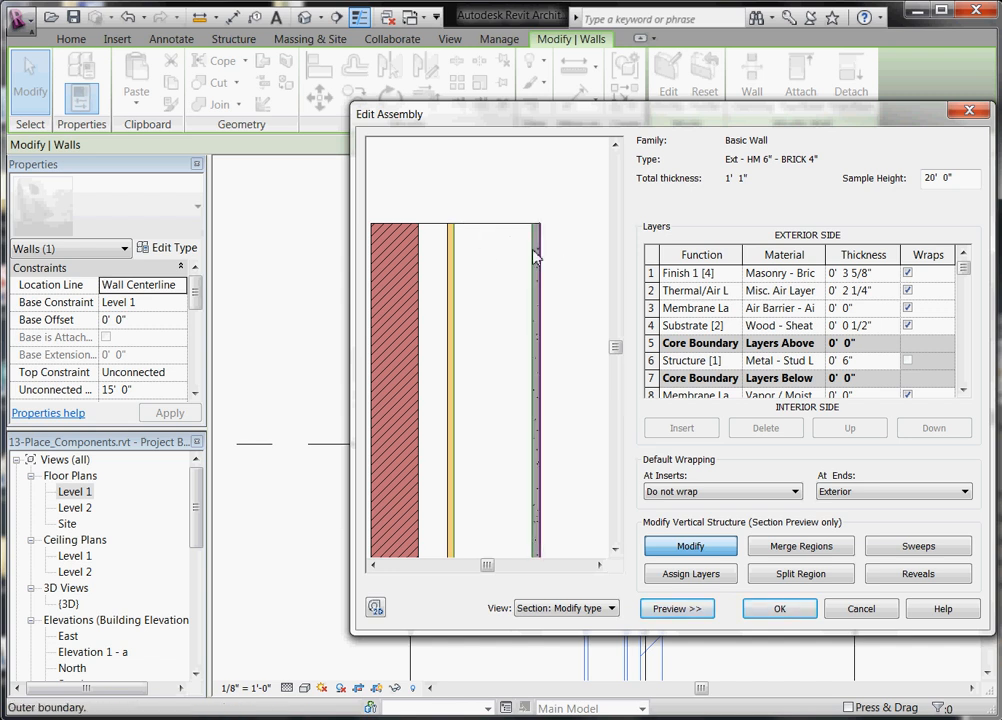
scroll(454, 217, "down", 1)
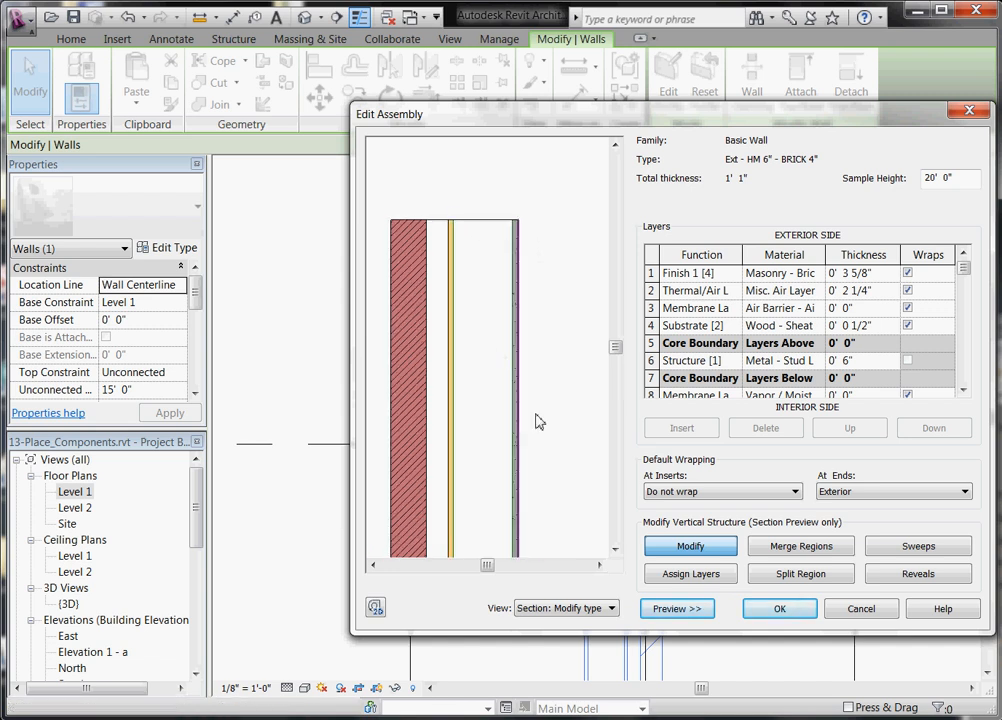
left_click(766, 611)
left_click(766, 612)
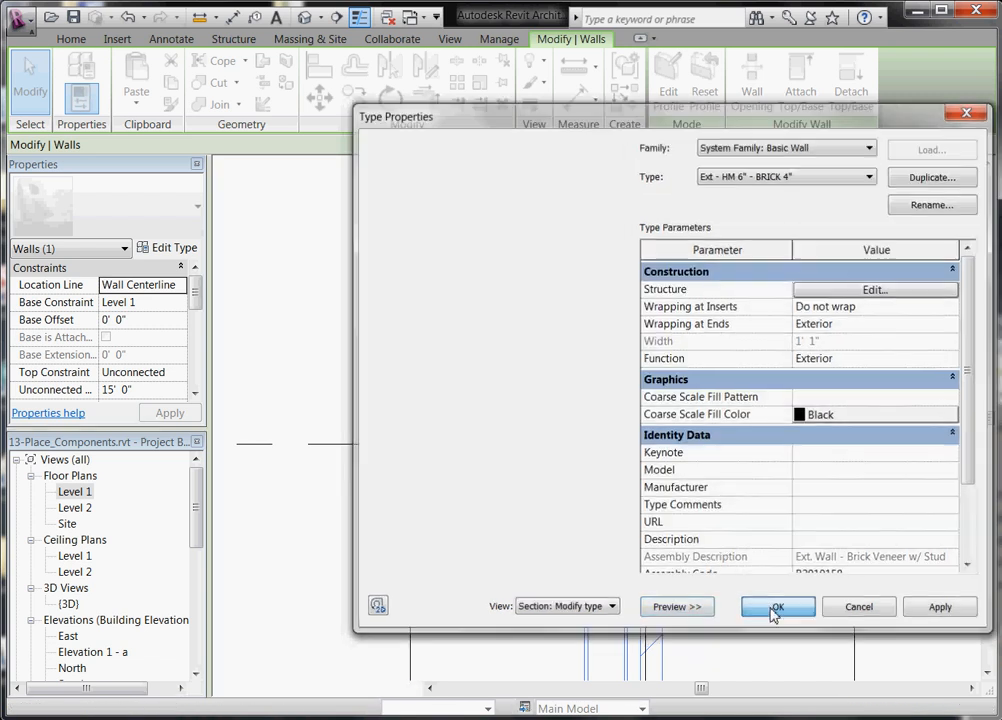
left_click(700, 358)
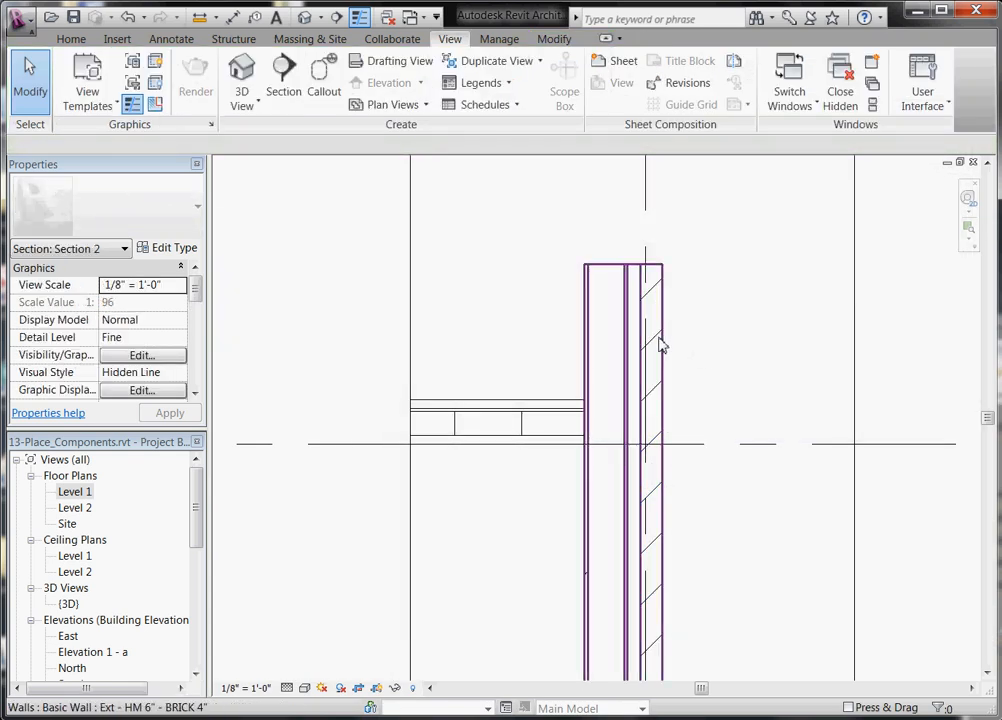
- Raise the exterior layers' top to about 15' 7" and lower the stud and gypsum layers' top to the roof's underside near Level 2
left_click(655, 341)
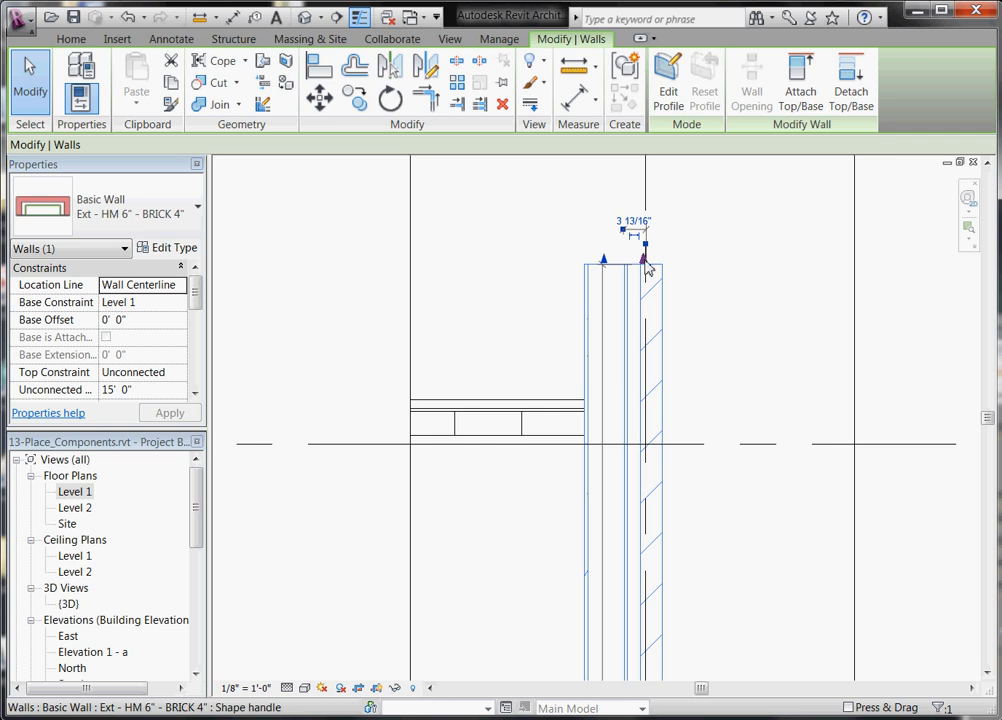
left_click_drag(645, 264, 586, 437)
left_click(734, 364)
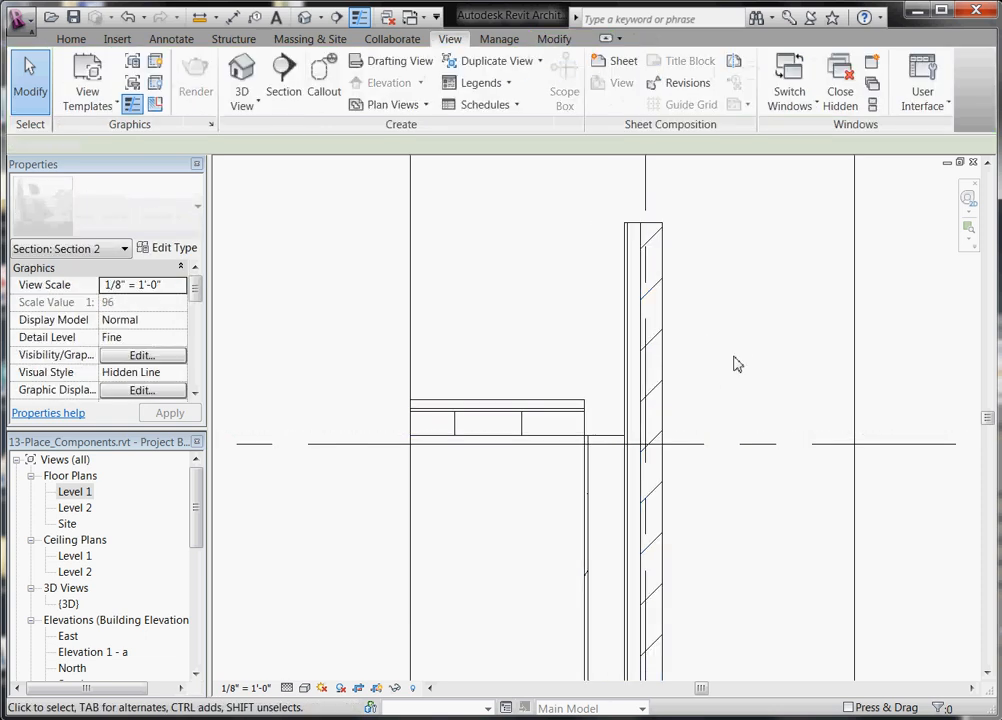
- Reopen the structure of the Ext - HM 6" - BRICK 4" wall type from the wall's base, keeping its preview in section
scroll(617, 206, "down", 5)
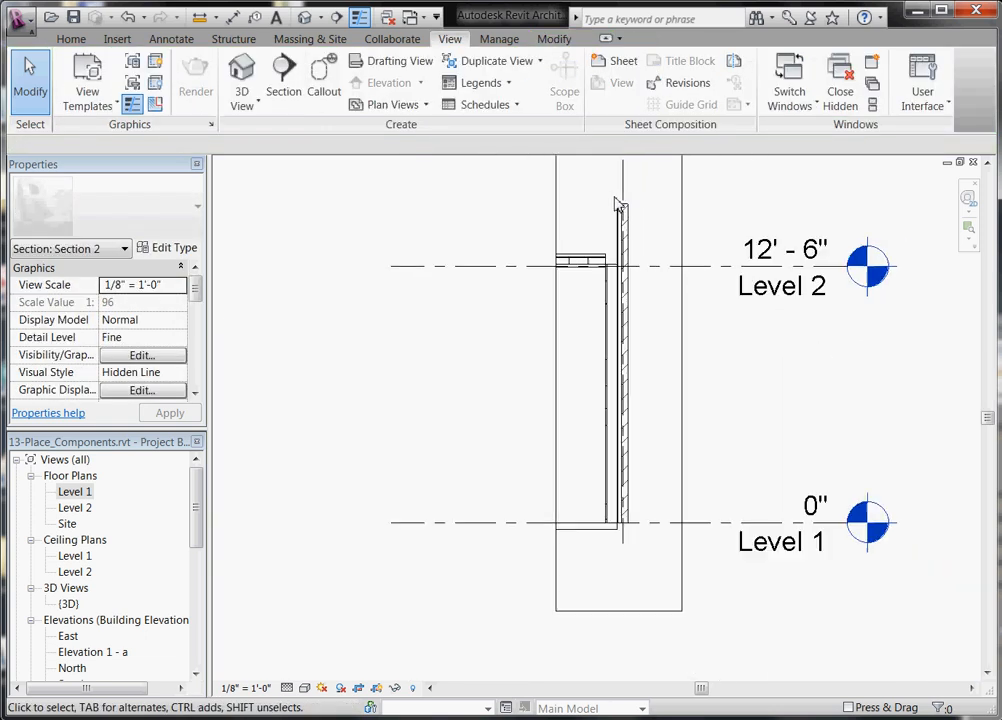
scroll(626, 590, "up", 5)
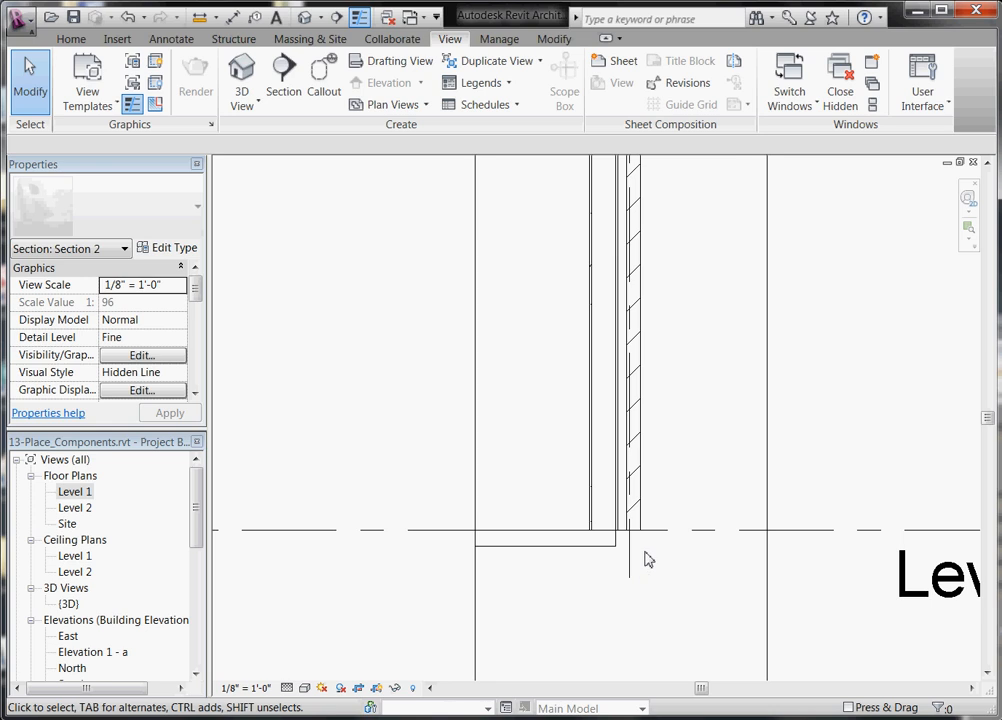
left_click(639, 510)
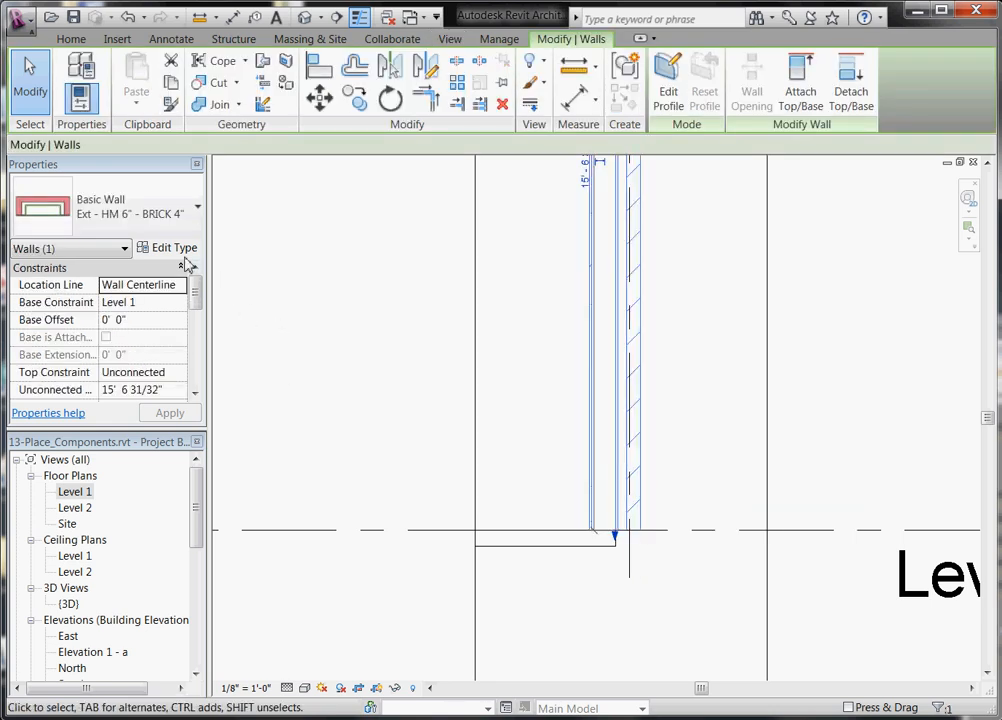
left_click(180, 250)
left_click_drag(877, 121, 671, 92)
left_click(750, 259)
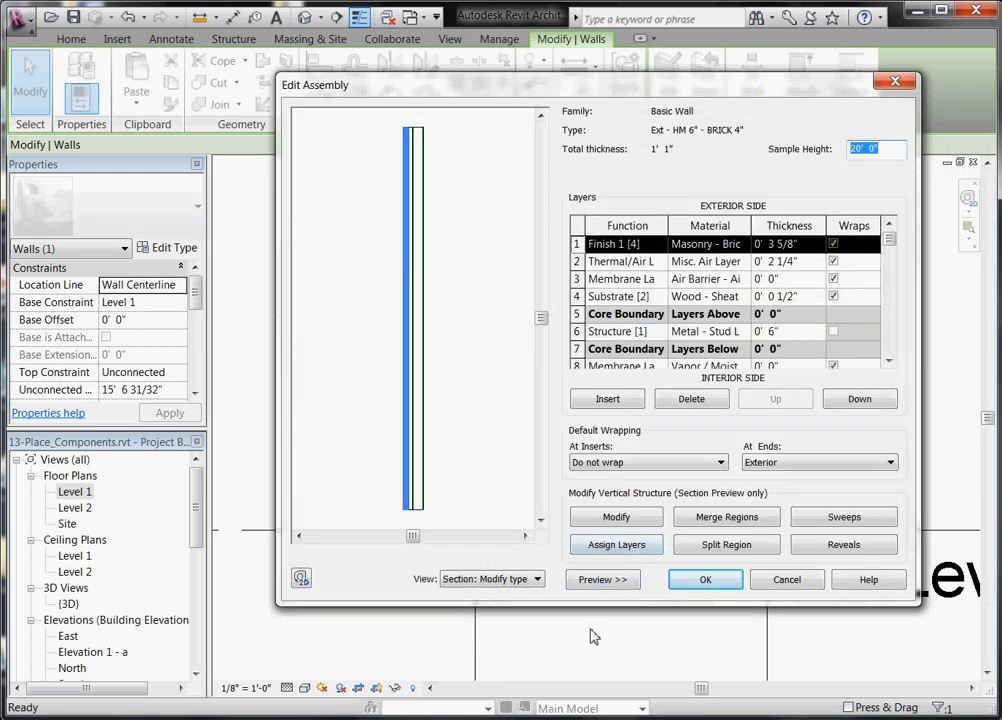
left_click(602, 580)
left_click(490, 580)
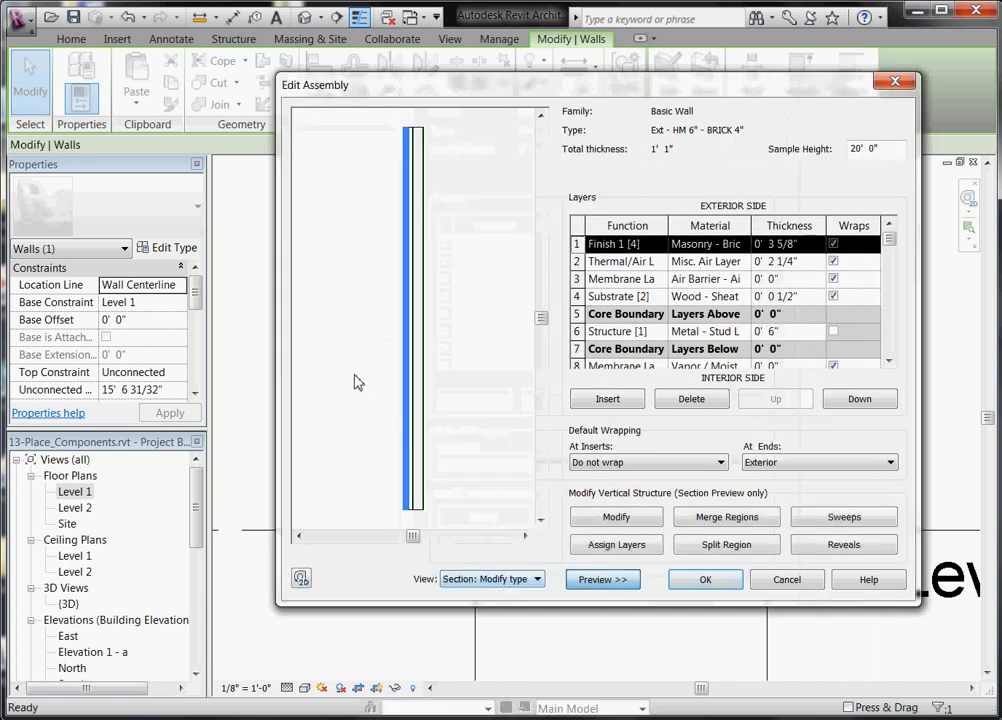
left_click(536, 579)
left_click(505, 607)
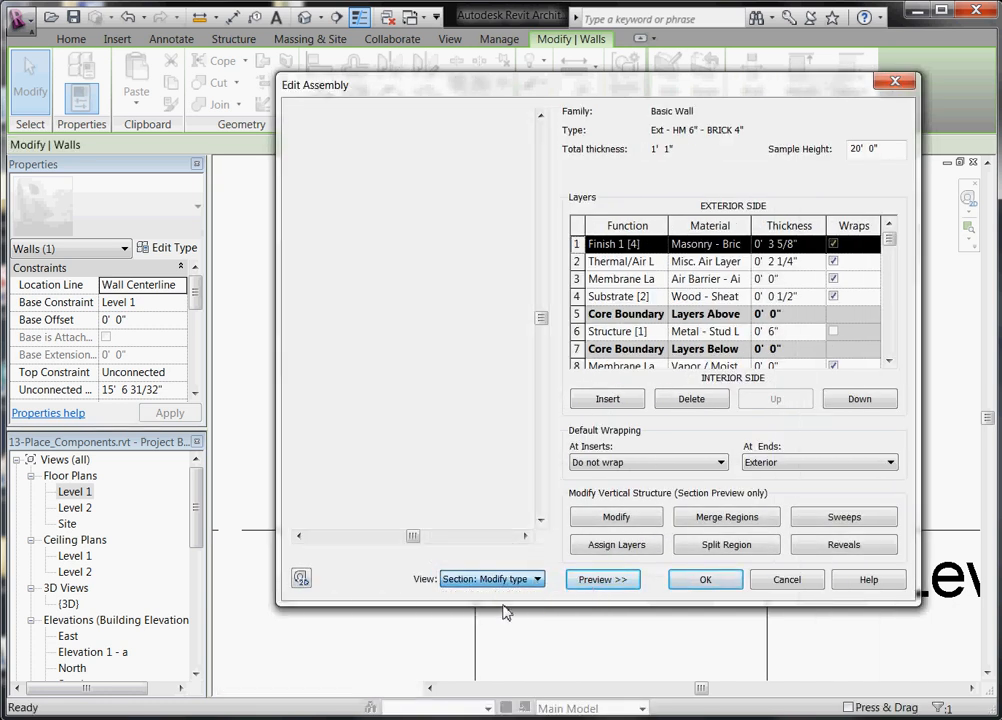
- Unlock the bottom edges of the brick and air layers in the section preview and accept the wall type changes
left_click(600, 517)
scroll(413, 528, "up", 5)
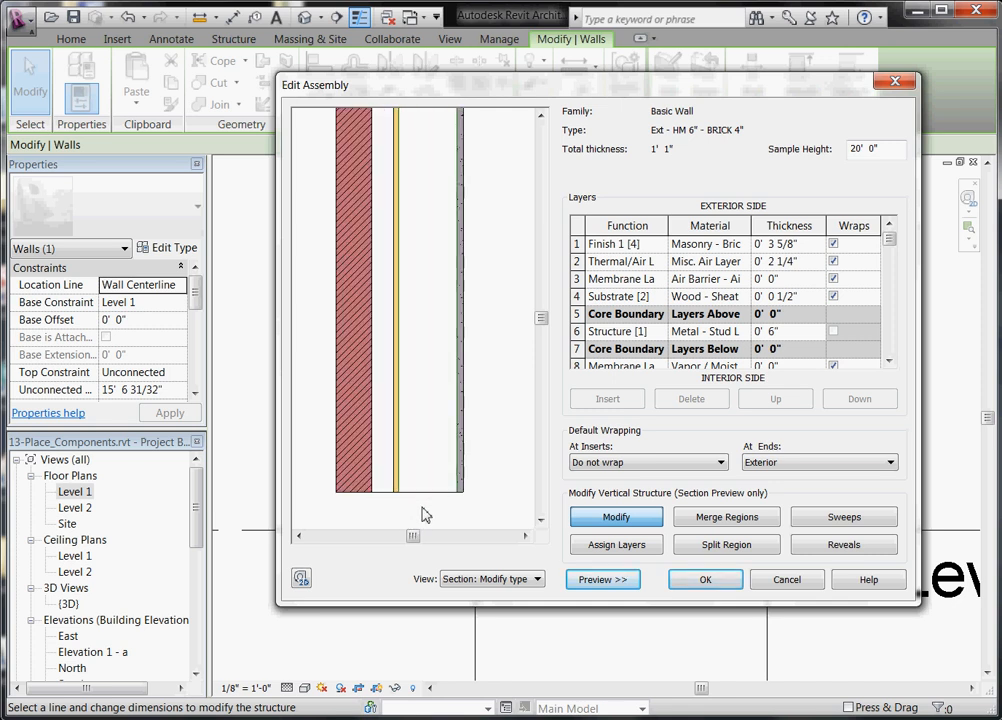
scroll(340, 508, "up", 2)
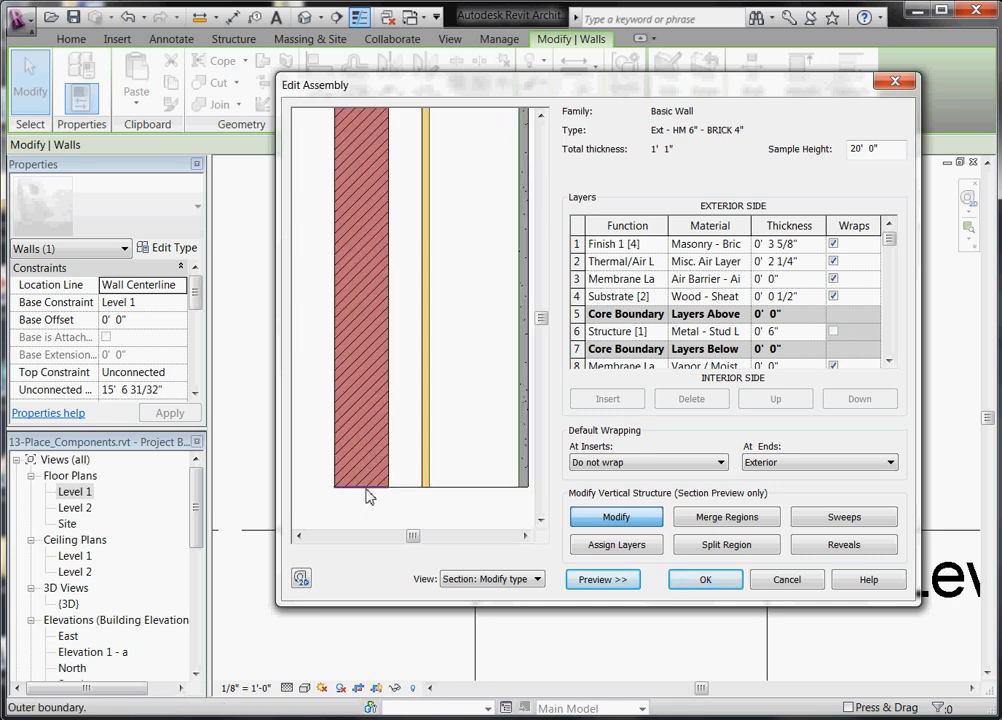
left_click(366, 490)
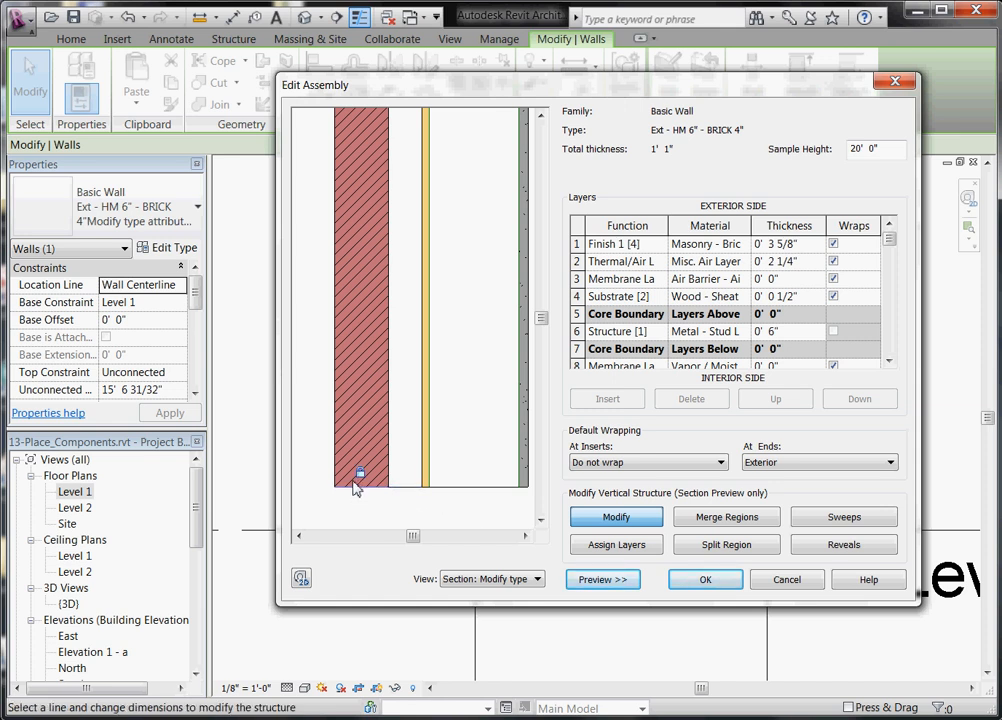
left_click(405, 489)
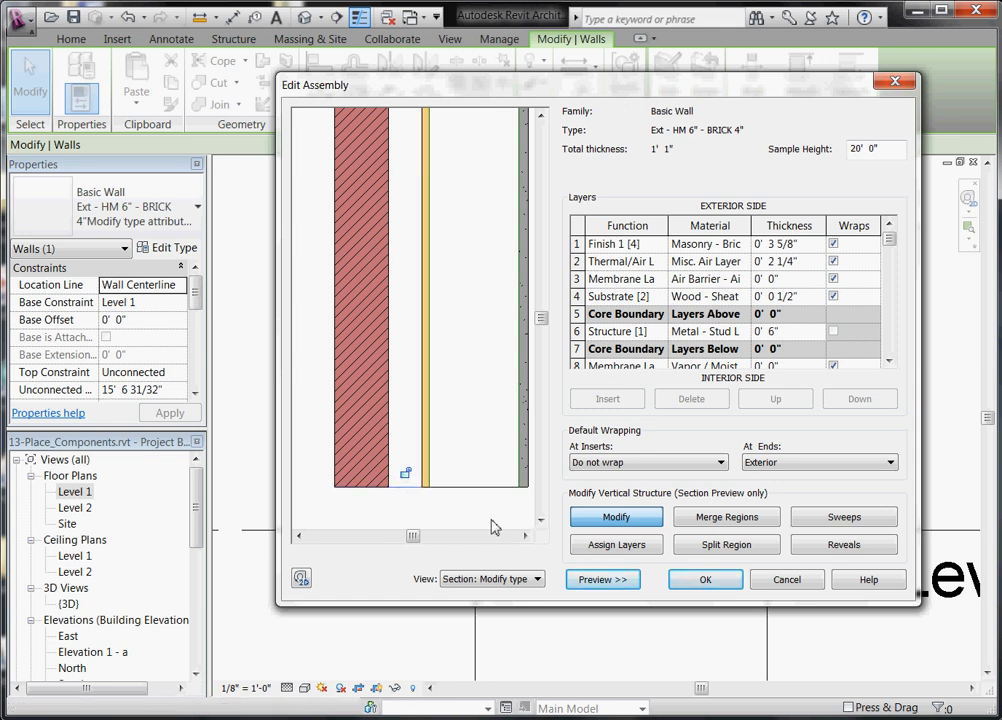
left_click(700, 579)
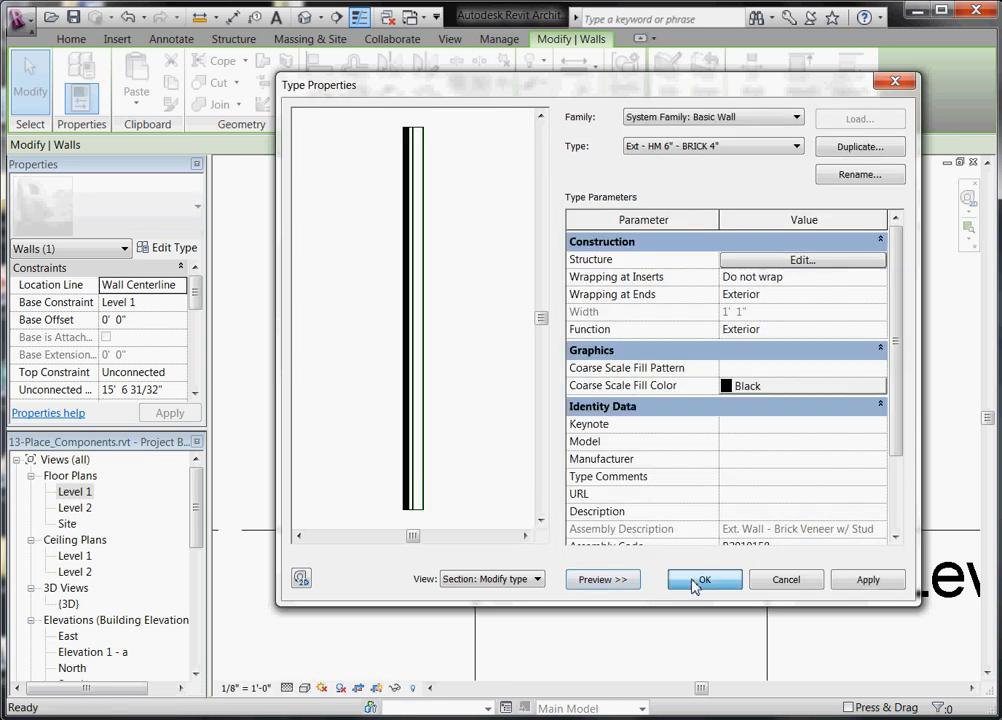
left_click(697, 582)
key("Escape")
- Extend the unlocked brick and air layers about 1' 4" below Level 1, past the concrete slab, and deselect the wall
left_click(628, 540)
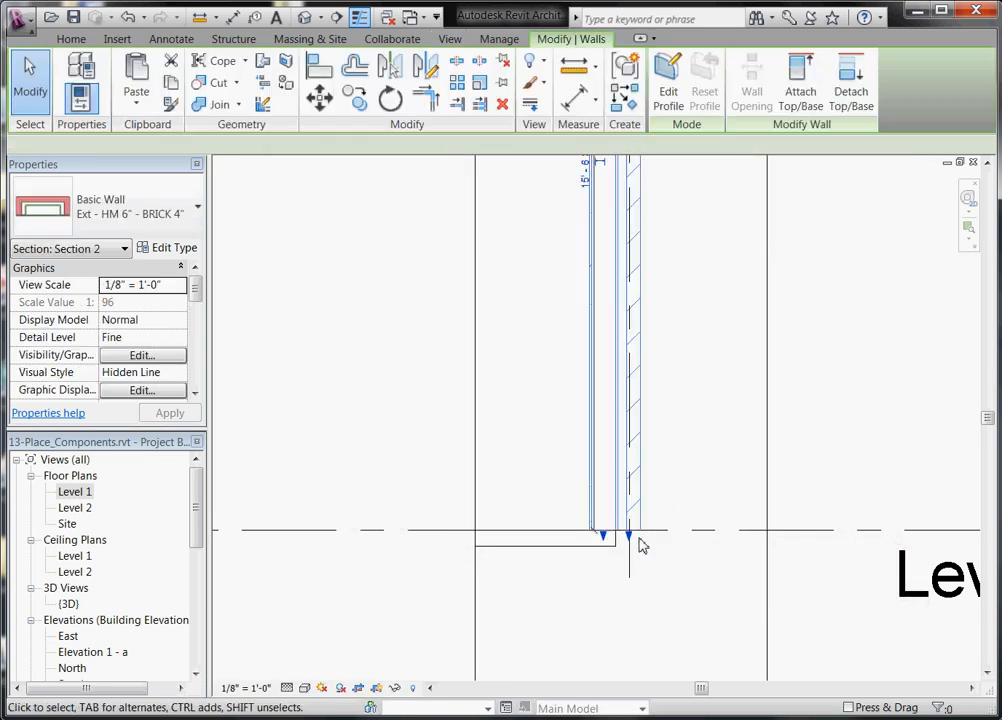
left_click_drag(630, 545, 630, 592)
left_click(674, 498)
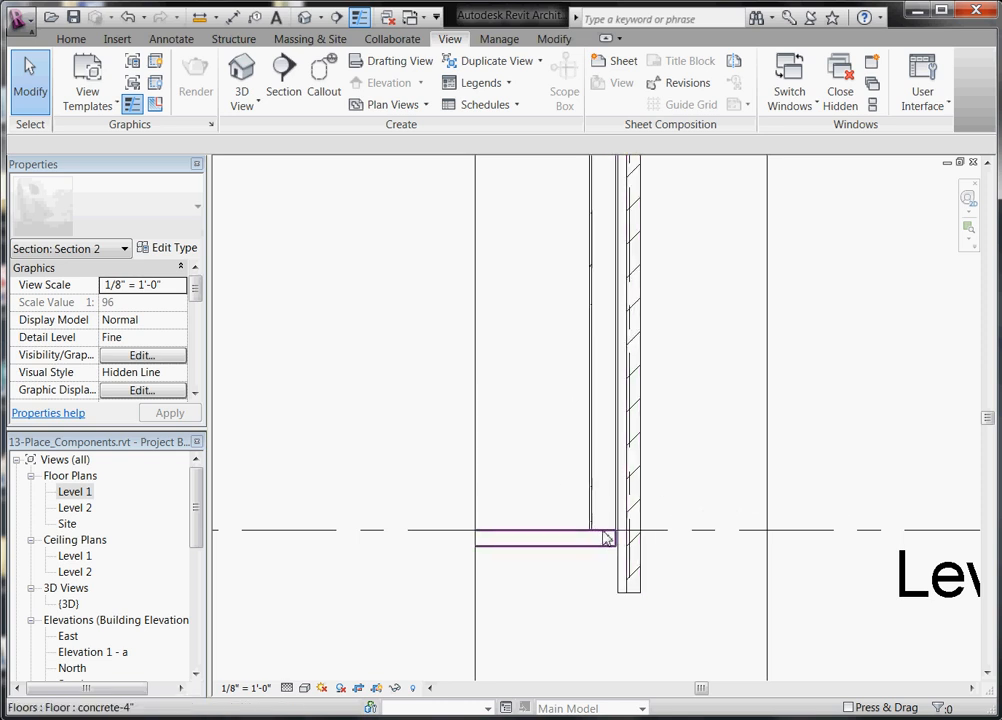
- Examine the modified wall in the full section and in the 3D view, closing the 3D view to return to the section near Level 2
scroll(624, 626, "down", 1)
scroll(624, 640, "down", 1)
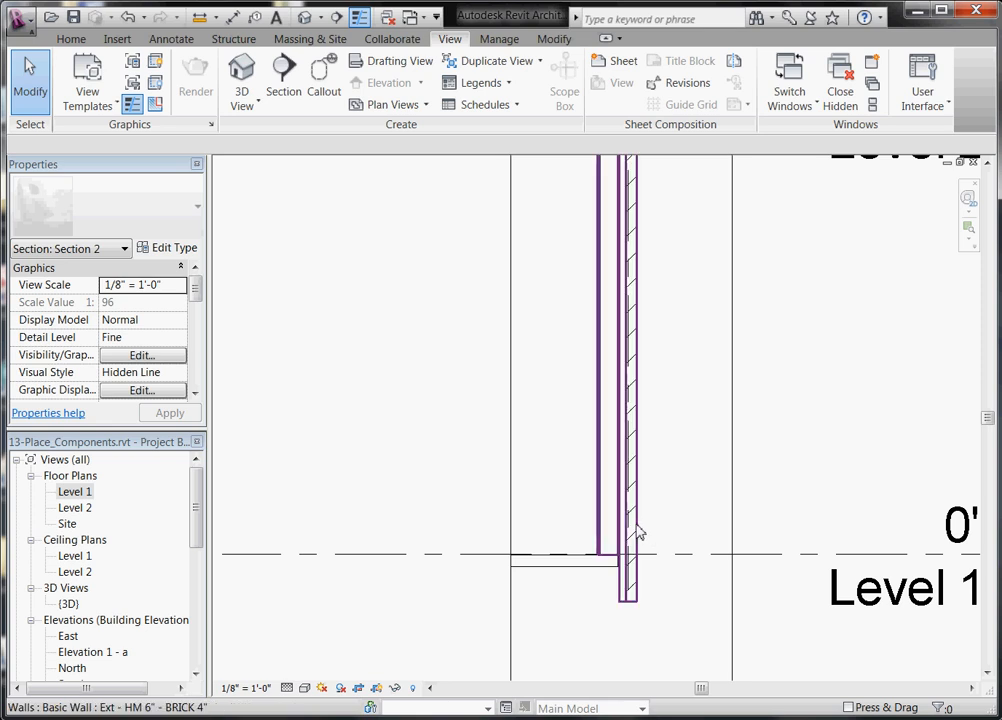
scroll(556, 560, "down", 3)
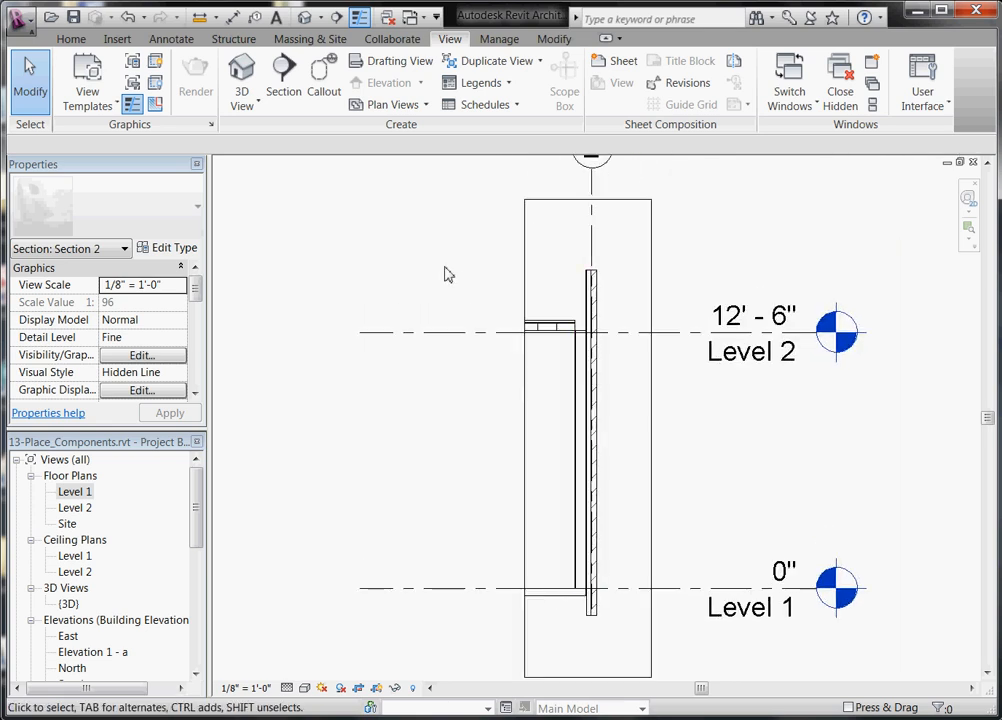
left_click(306, 18)
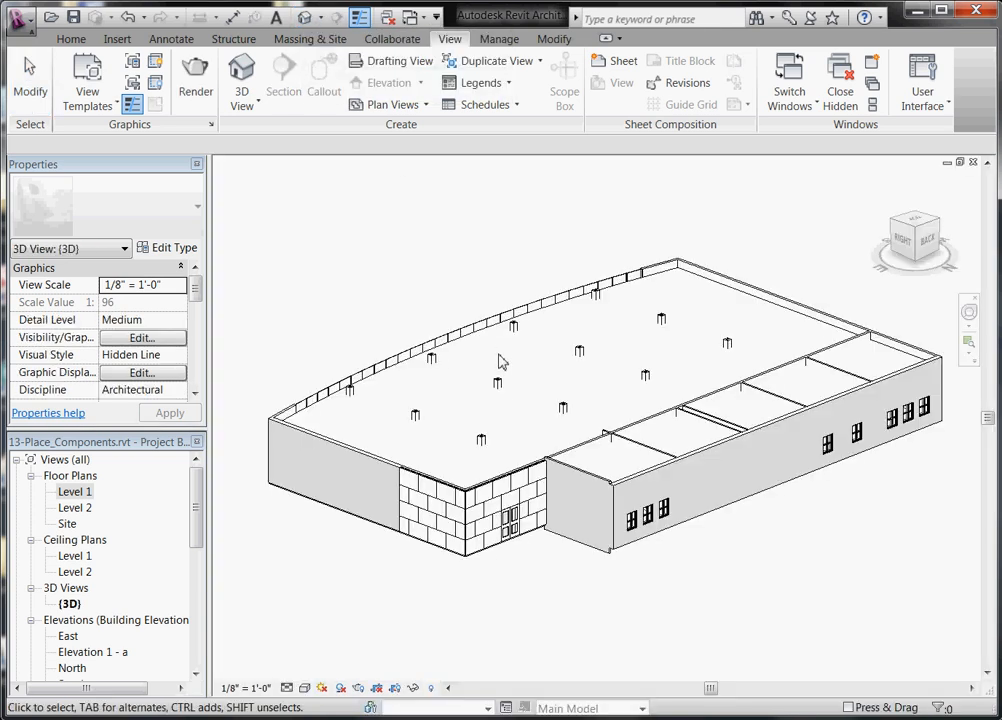
left_click(600, 525)
middle_click_drag(600, 525, 409, 552)
scroll(555, 480, "up", 5)
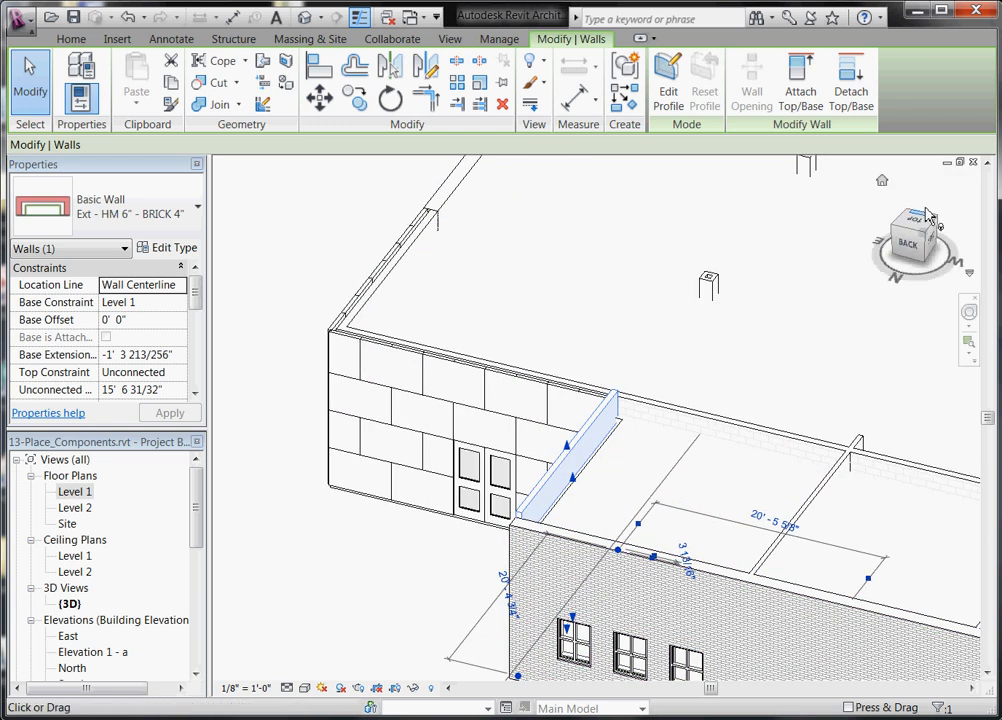
left_click(973, 161)
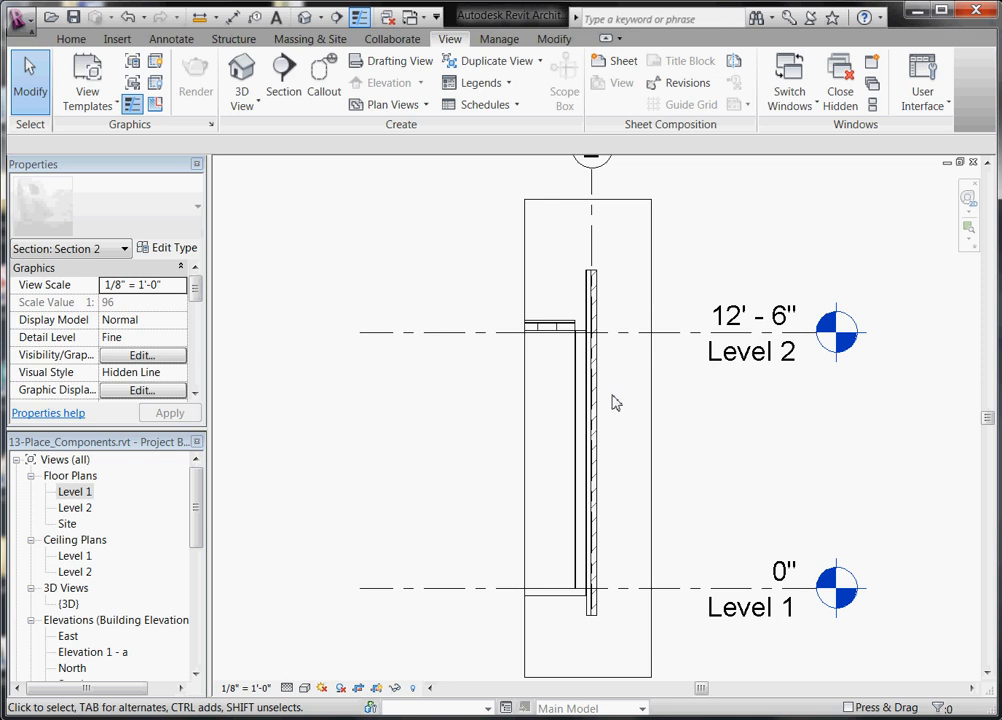
scroll(575, 336, "up", 3)
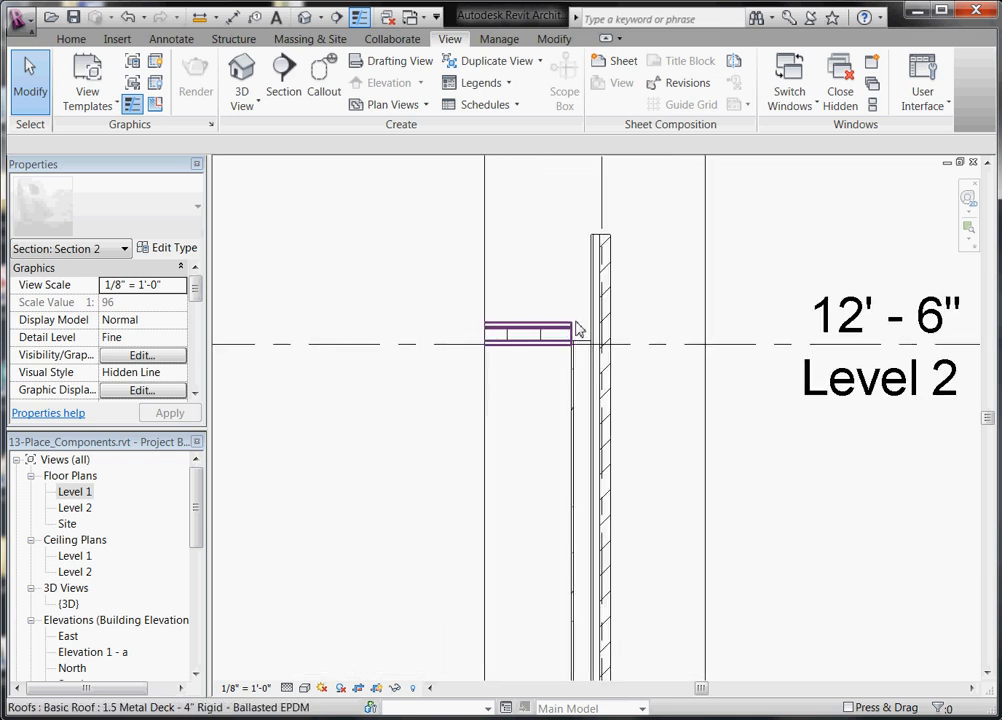
- Open the footprint of the 1.5 Metal Deck - 4" Rigid - Ballasted EPDM roof for editing in the Level 2 floor plan
scroll(573, 331, "up", 2)
left_click(570, 328)
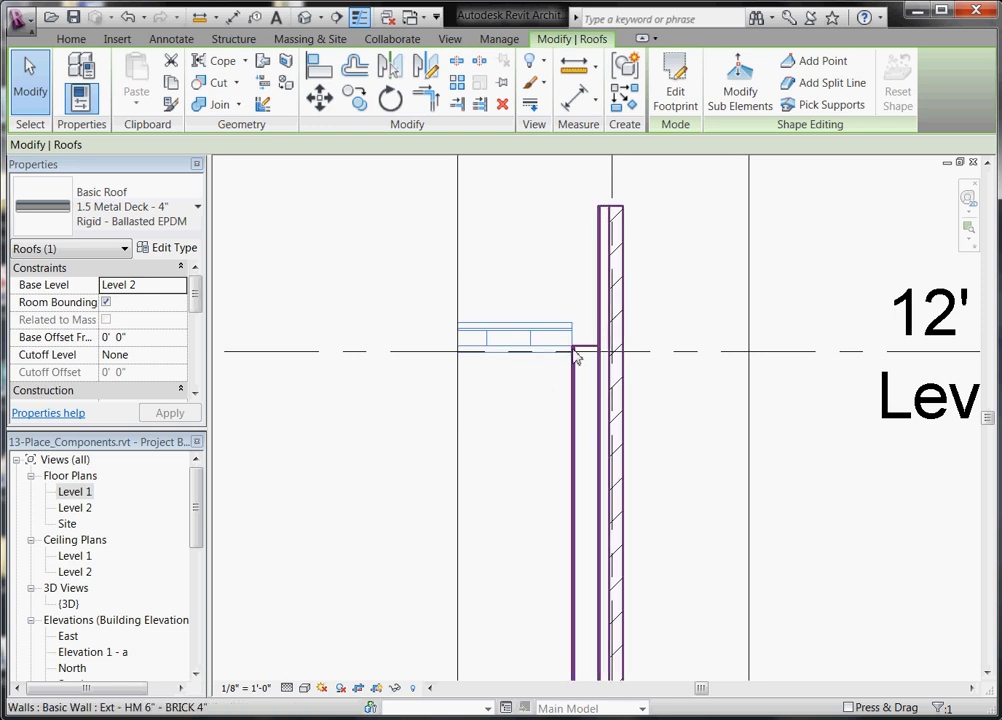
left_click(677, 108)
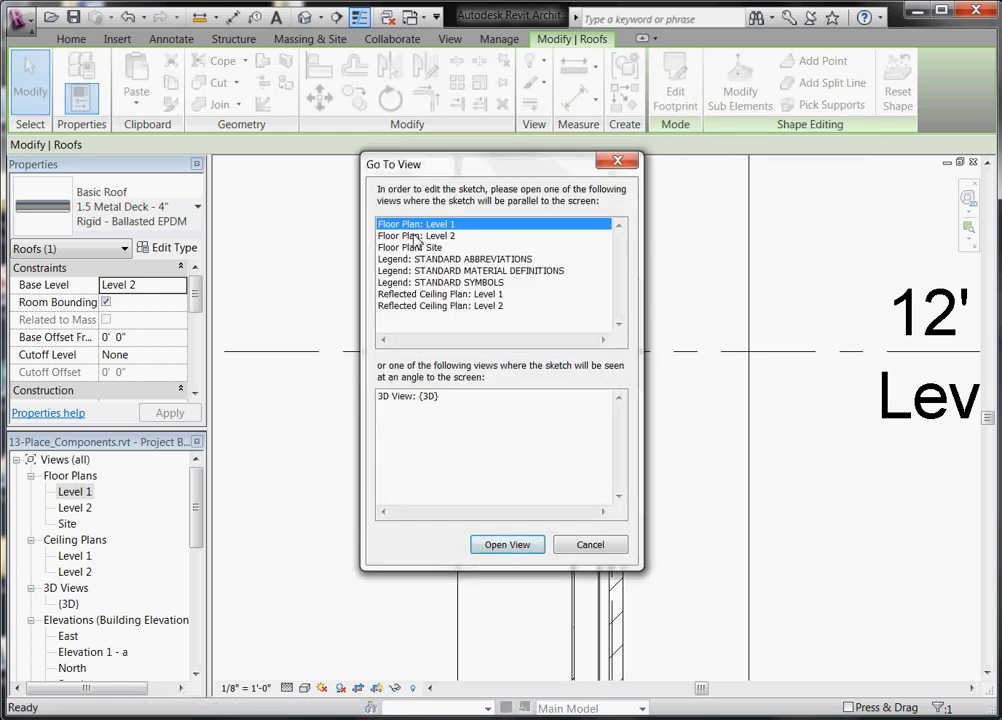
left_click(415, 236)
left_click(518, 555)
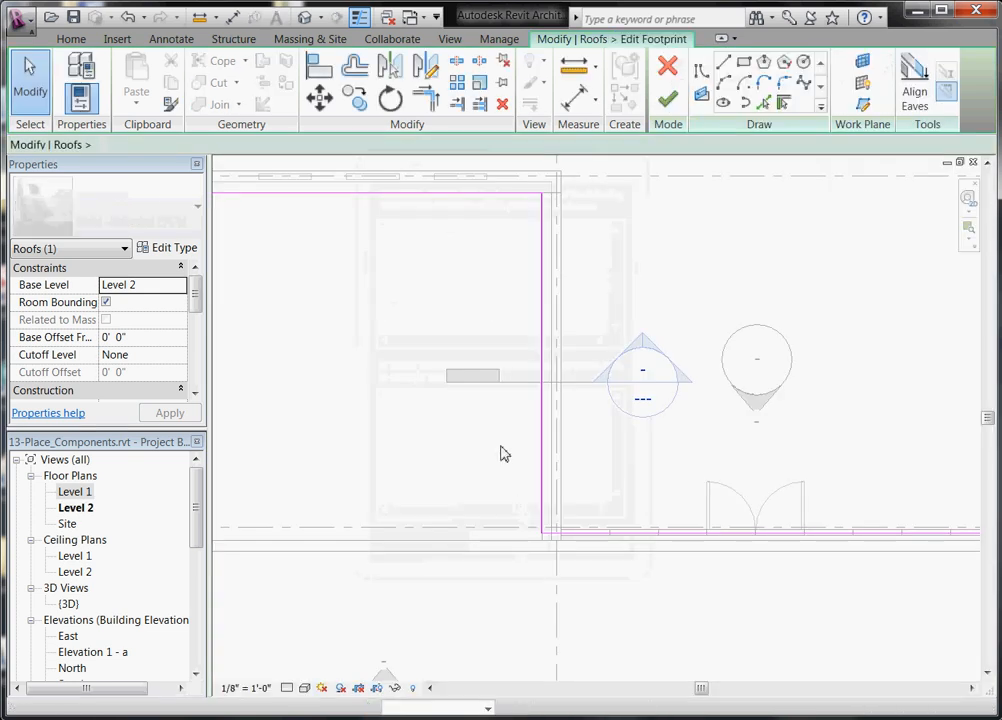
- Move the roof boundary line beside grid E outward to an overhang of about -0' 6 1/2", finish the footprint and decline attaching the walls
scroll(549, 398, "up", 2)
left_click(537, 390)
left_click_drag(542, 390, 553, 392)
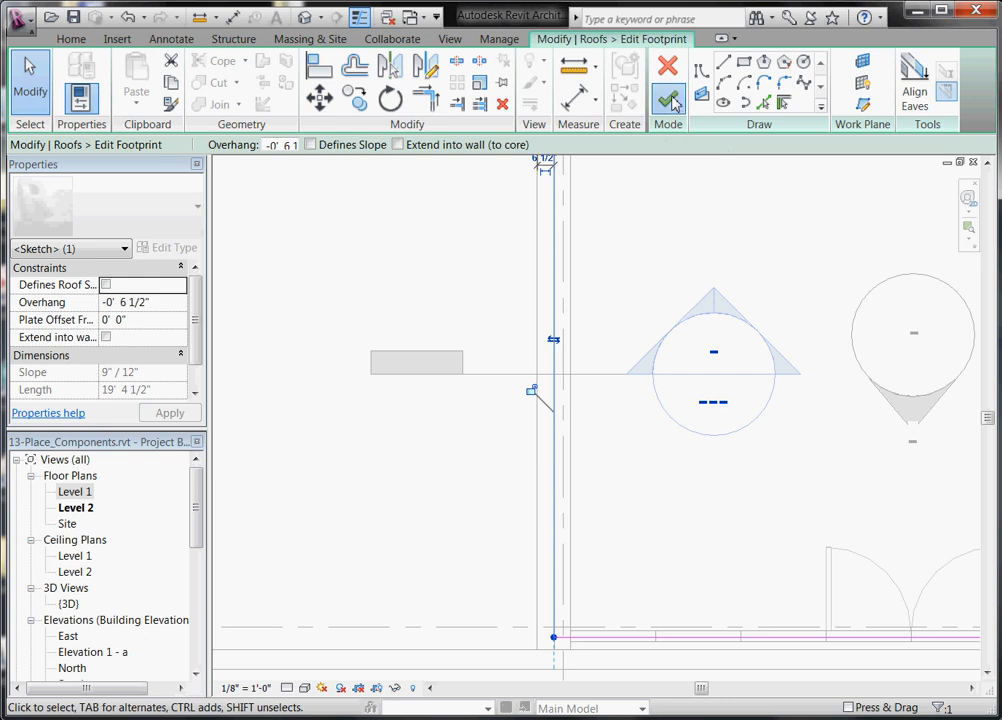
left_click(670, 100)
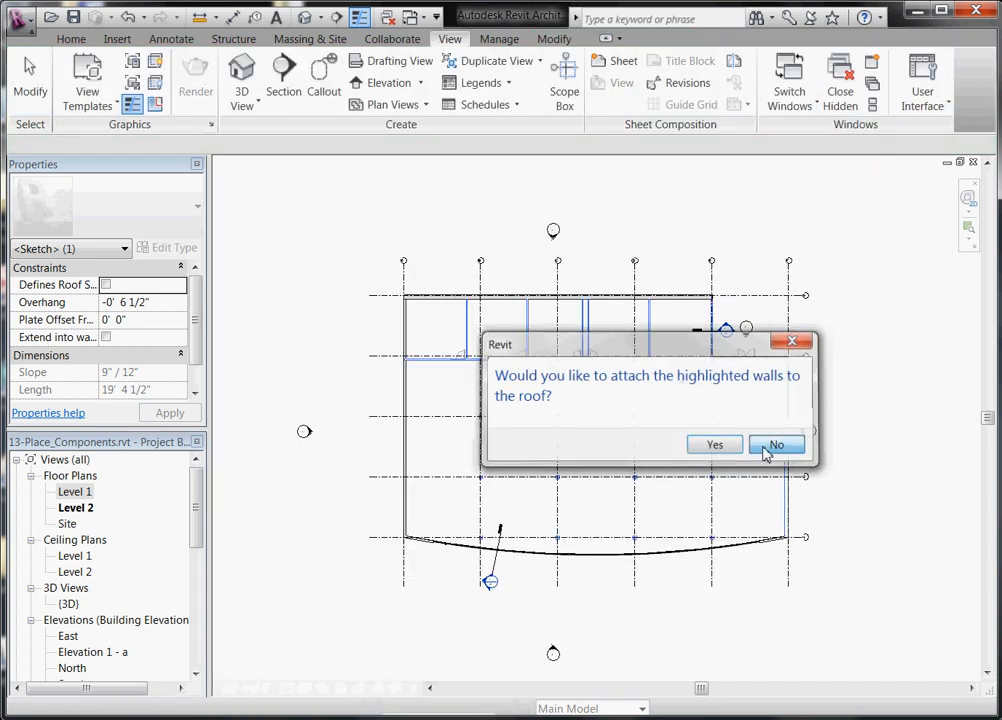
left_click(764, 450)
left_click(596, 463)
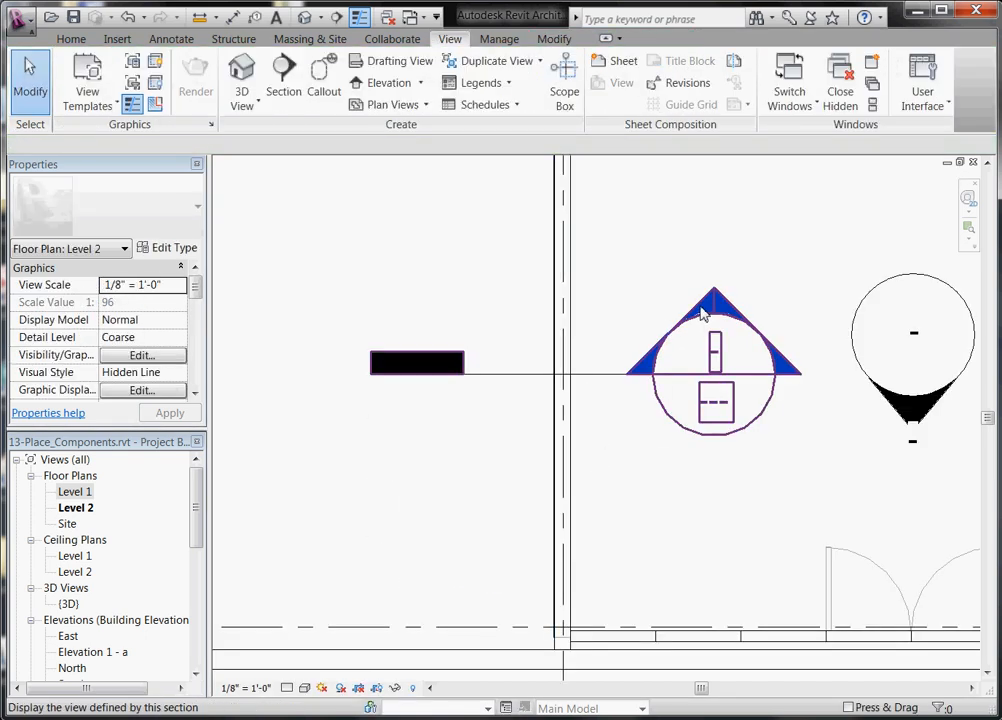
- Reopen Section 2 to examine where the roof meets the exterior wall at Level 2, and close the section
double_click(700, 313)
scroll(530, 350, "up", 1)
scroll(521, 394, "down", 2)
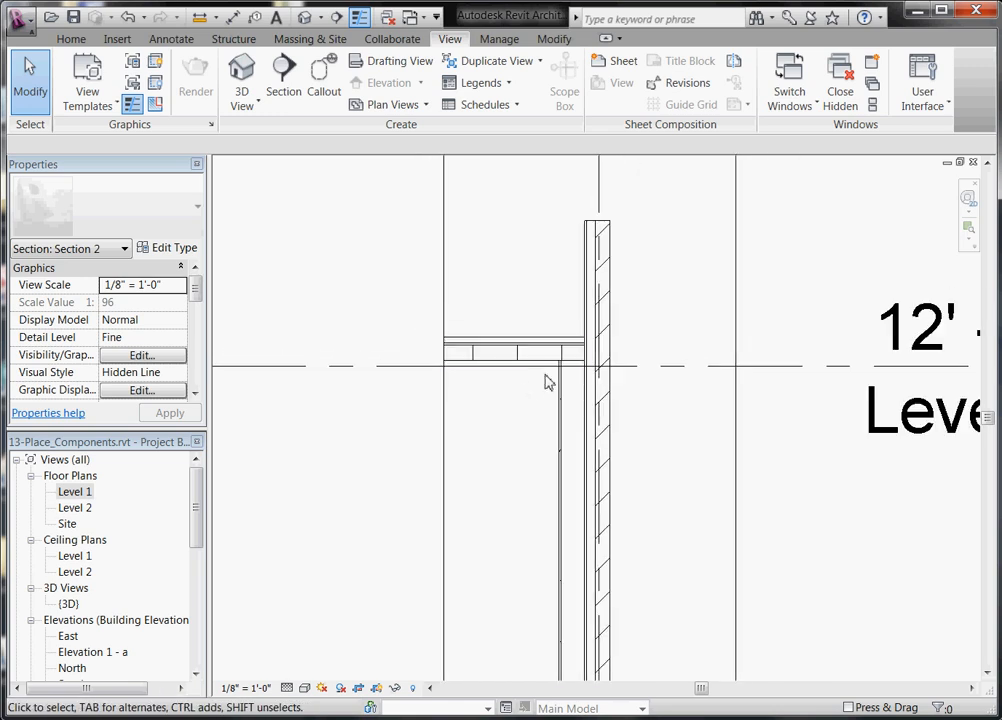
scroll(527, 370, "down", 1)
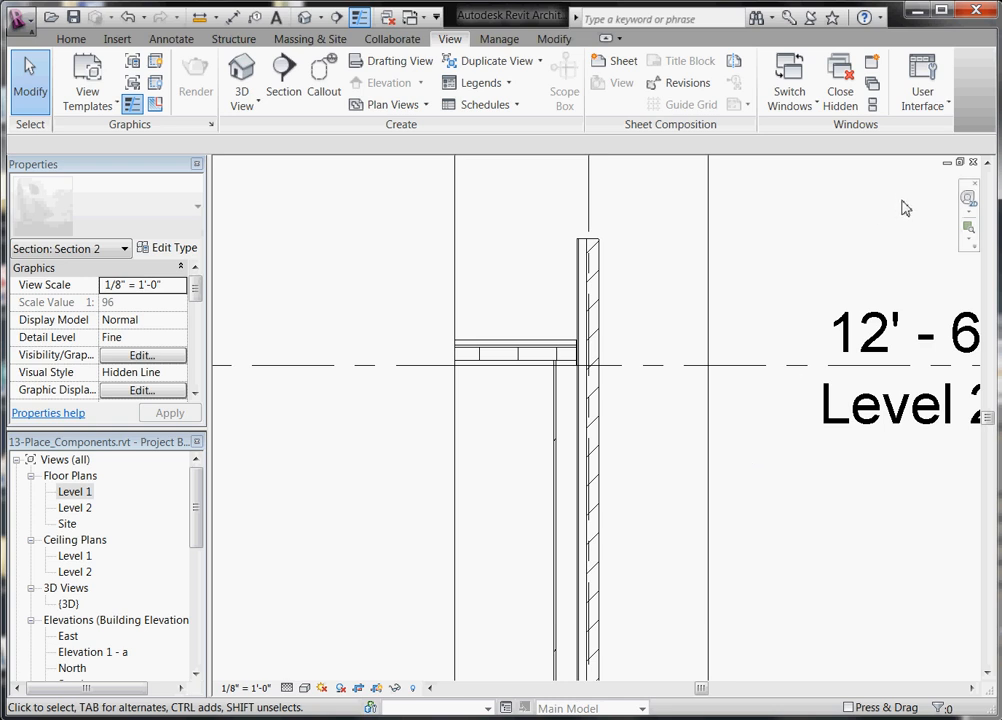
left_click(973, 162)
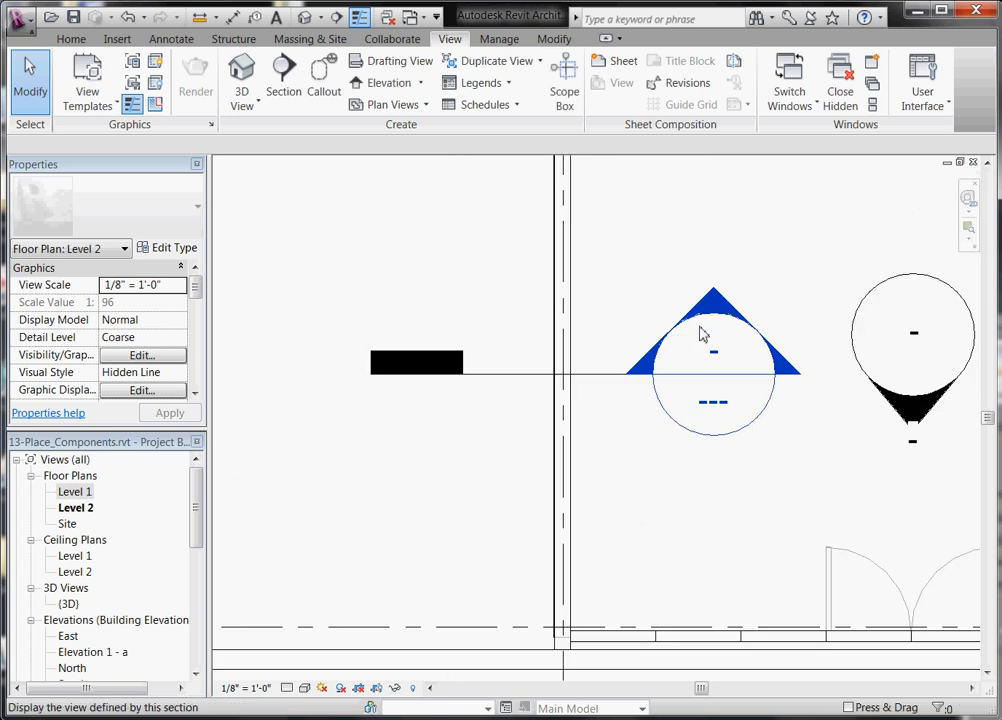
- Open the interior elevation Elevation 2 - a from its marker below the CMU wall in the Level 2 plan
scroll(586, 537, "down", 3)
scroll(555, 476, "up", 3)
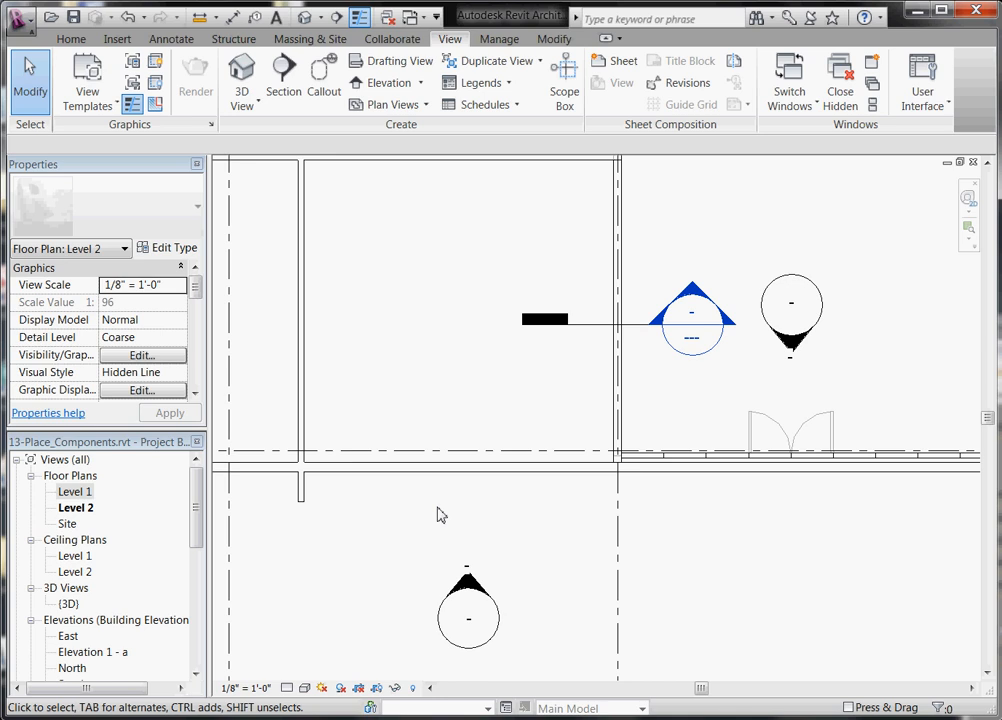
double_click(478, 596)
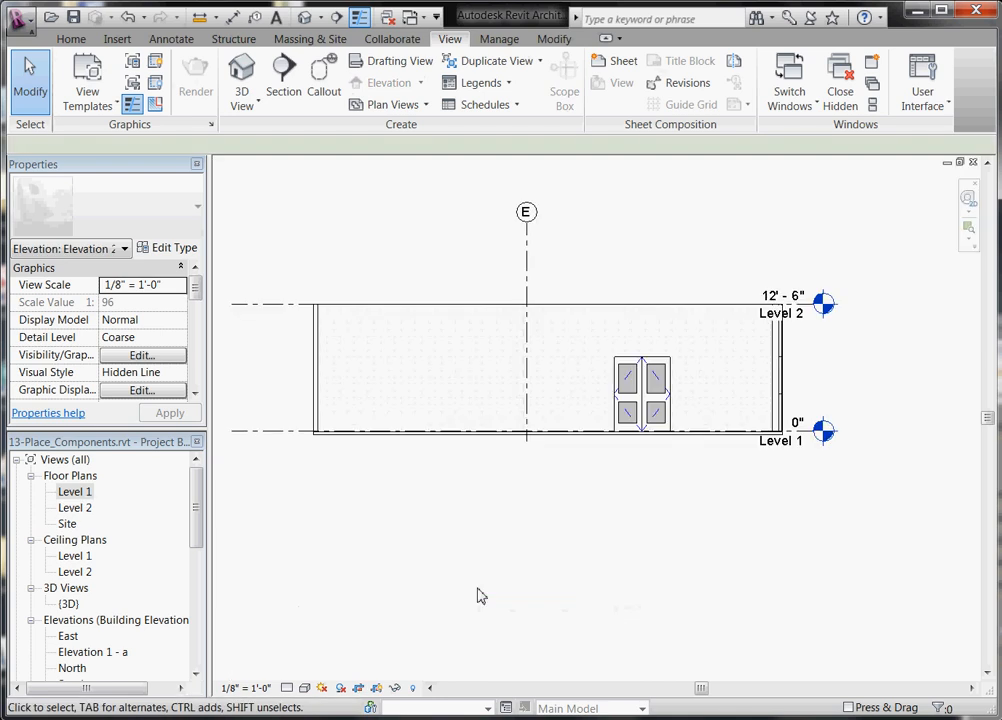
- Select the Int - CMU - 8" wall in the elevation and start editing its profile
scroll(352, 348, "up", 1)
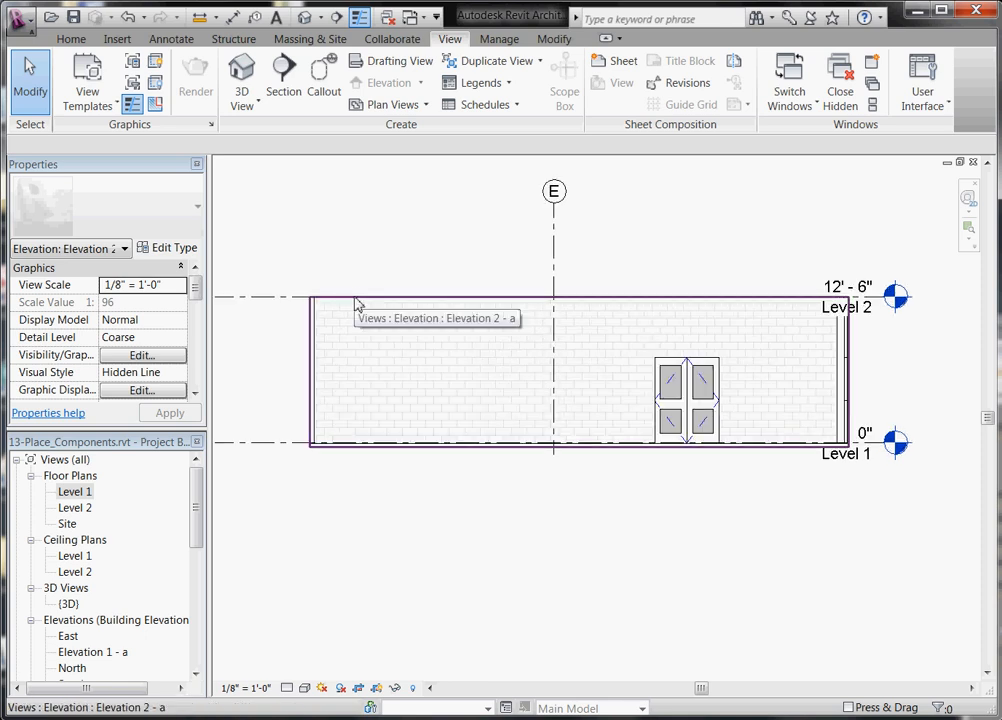
key("Tab")
key("Tab")
key("Tab")
key("Tab")
key("Tab")
key("Tab")
key("Tab")
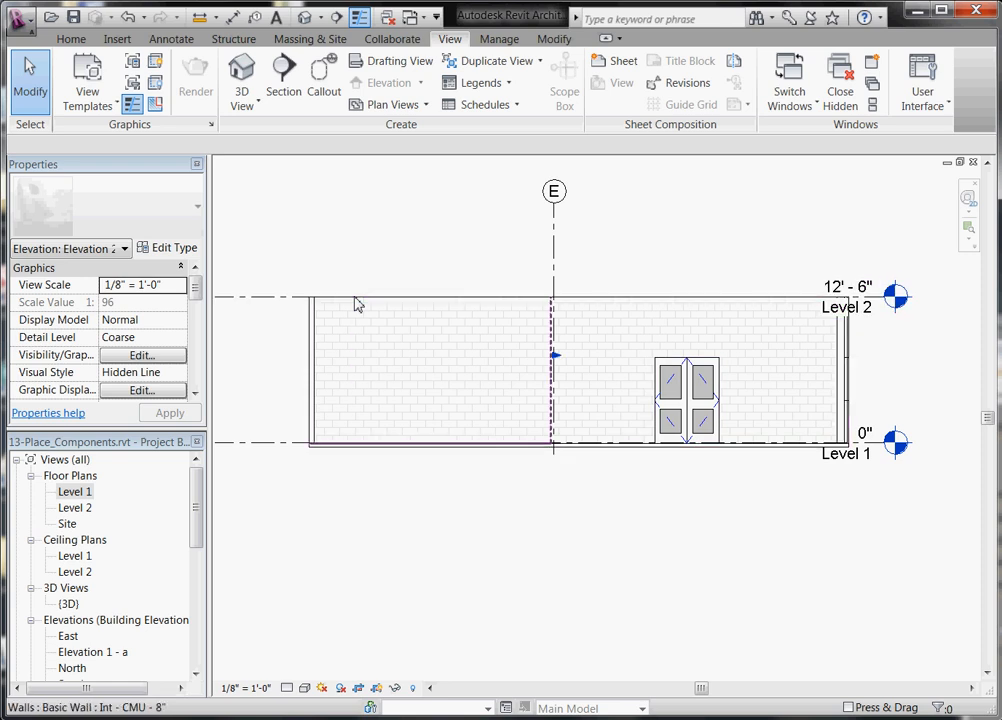
left_click(358, 304)
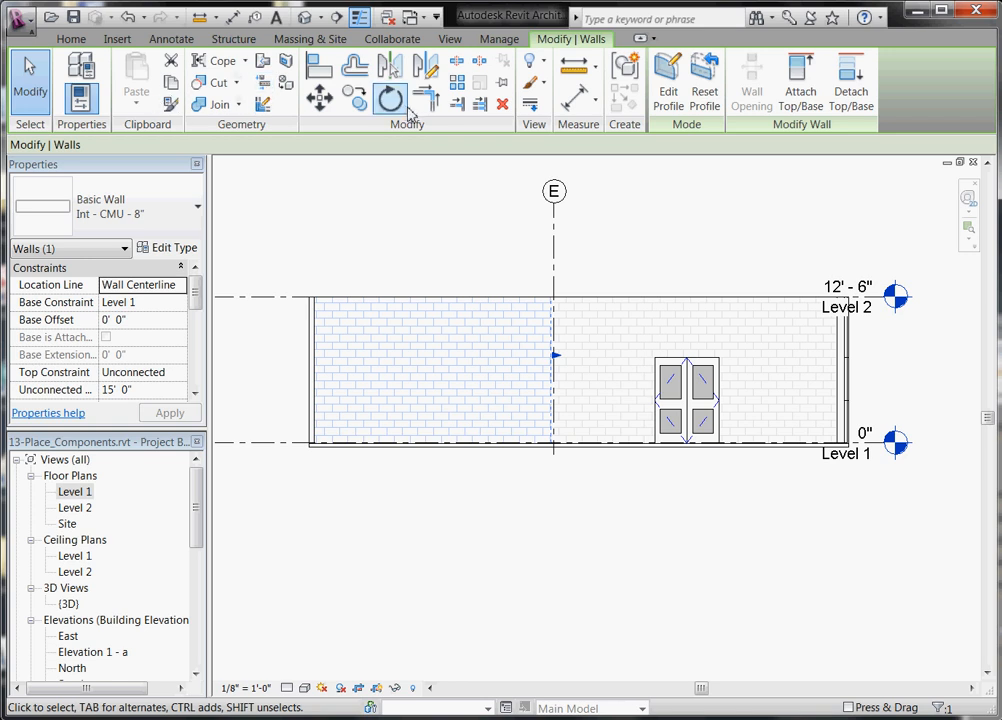
left_click(668, 100)
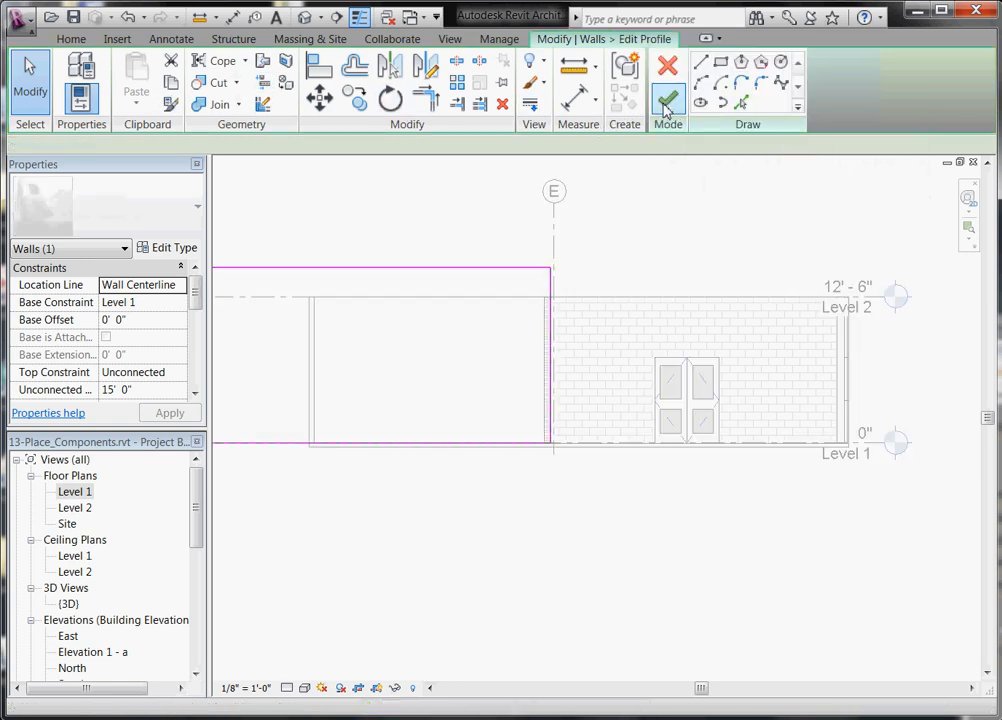
- Sketch the two sides and the head of a rectangular opening rising from the wall profile's base line, between the side wall and grid E
scroll(525, 460, "down", 1)
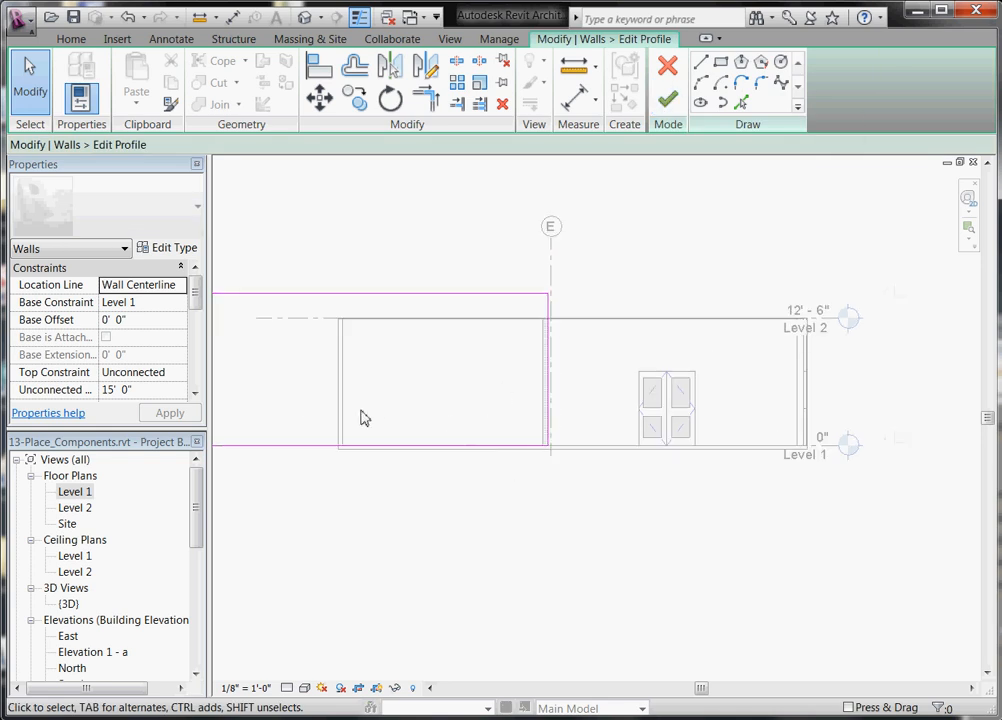
scroll(308, 376, "up", 1)
left_click(706, 67)
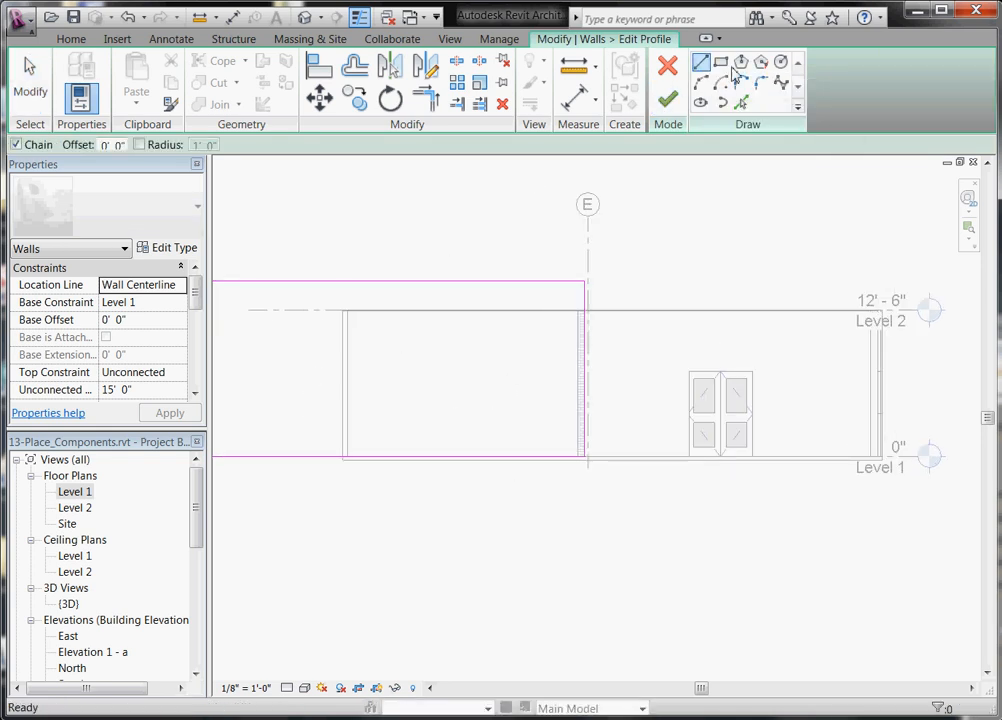
left_click(508, 457)
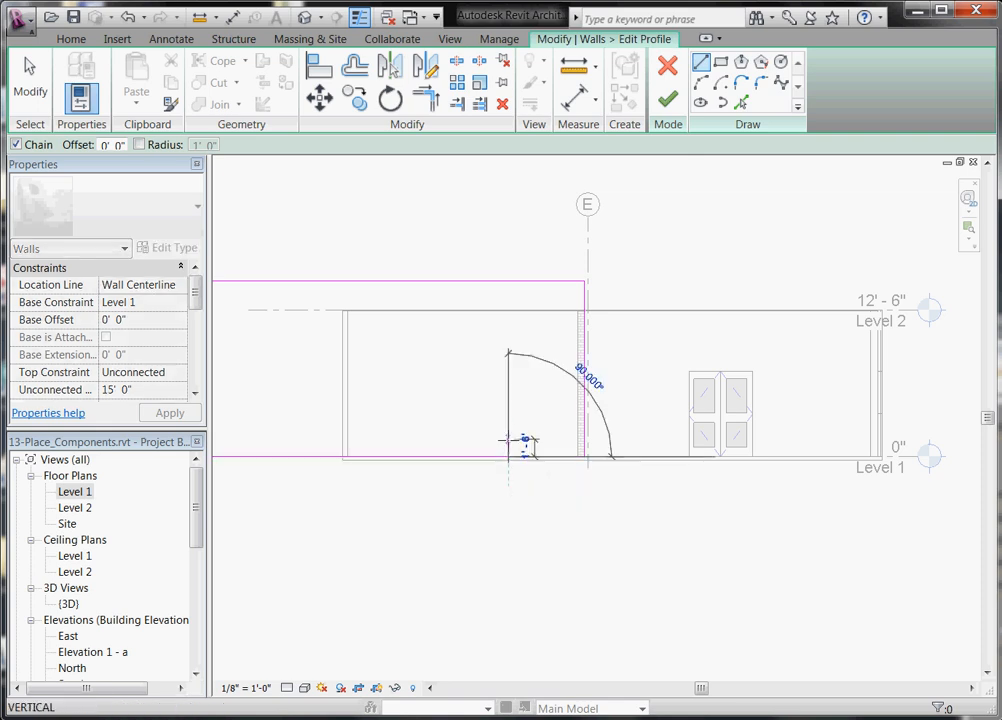
left_click(508, 362)
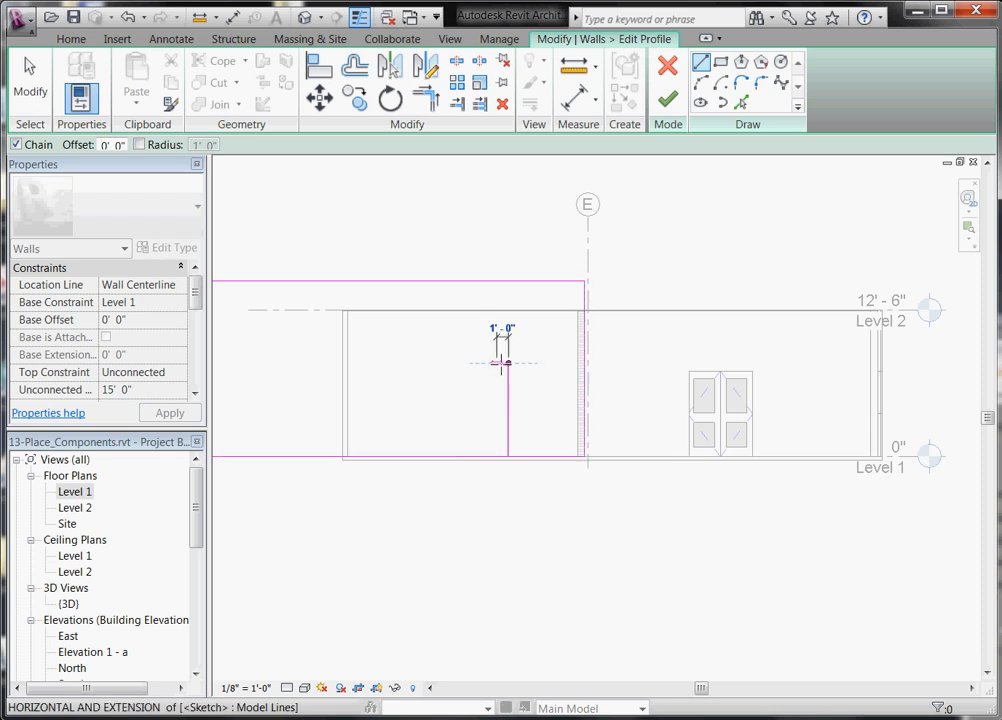
left_click(450, 362)
left_click(450, 457)
key("Escape")
key("Escape")
- Align the head of the sketched opening with the top of the double door
key("l")
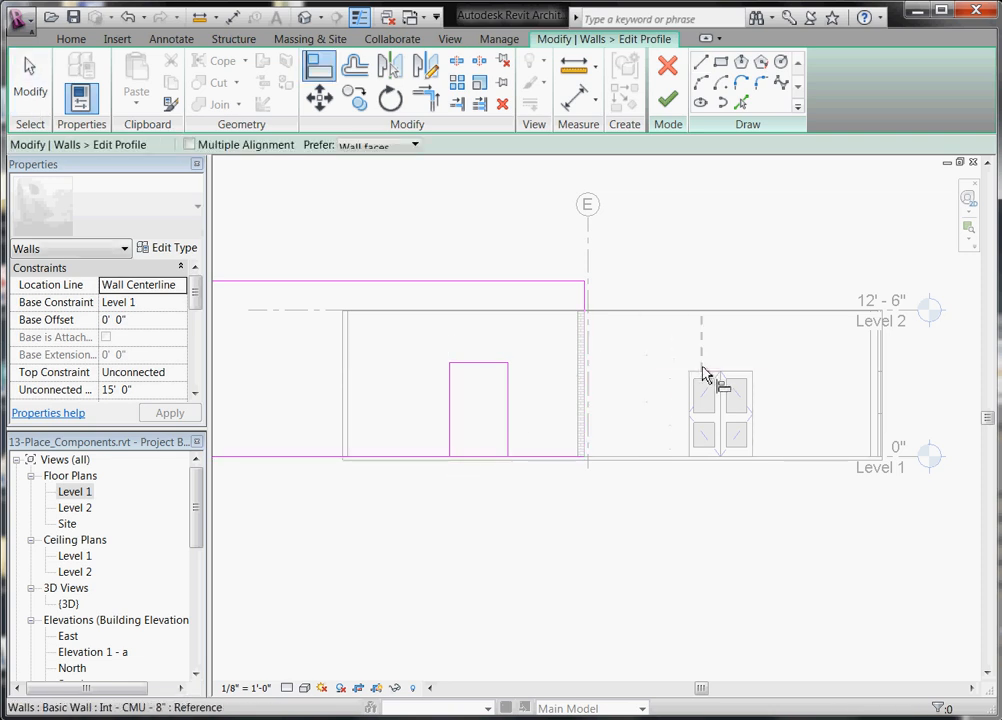
left_click(695, 372)
left_click(494, 362)
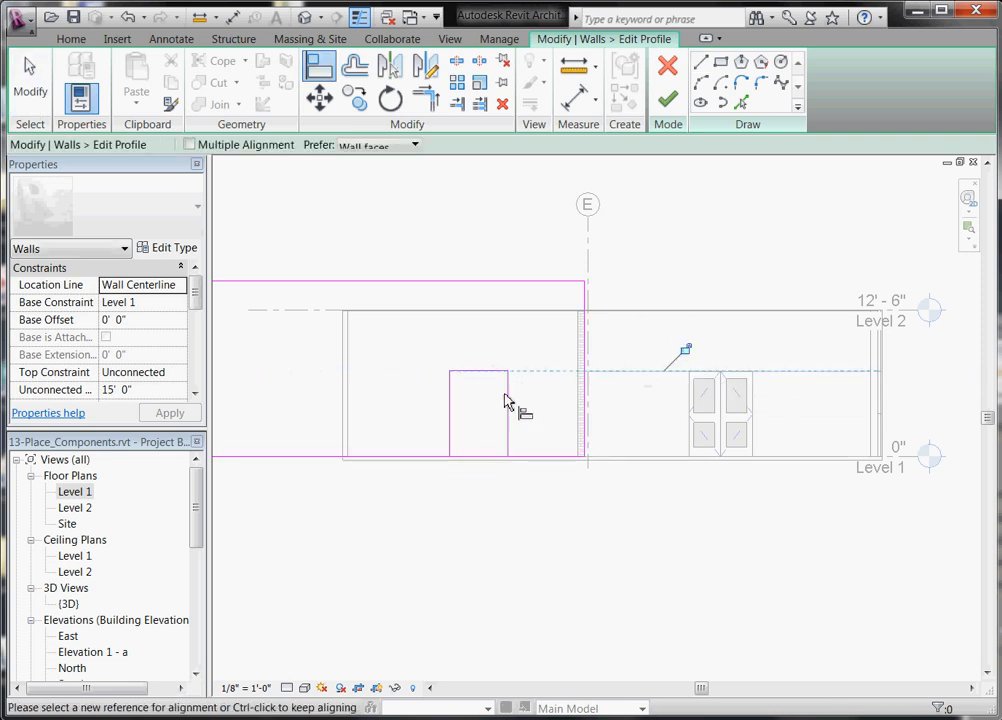
key("Escape")
key("Escape")
- Split the profile's base line inside the opening, trim it to both jambs, and finish the wall profile
scroll(465, 456, "up", 3)
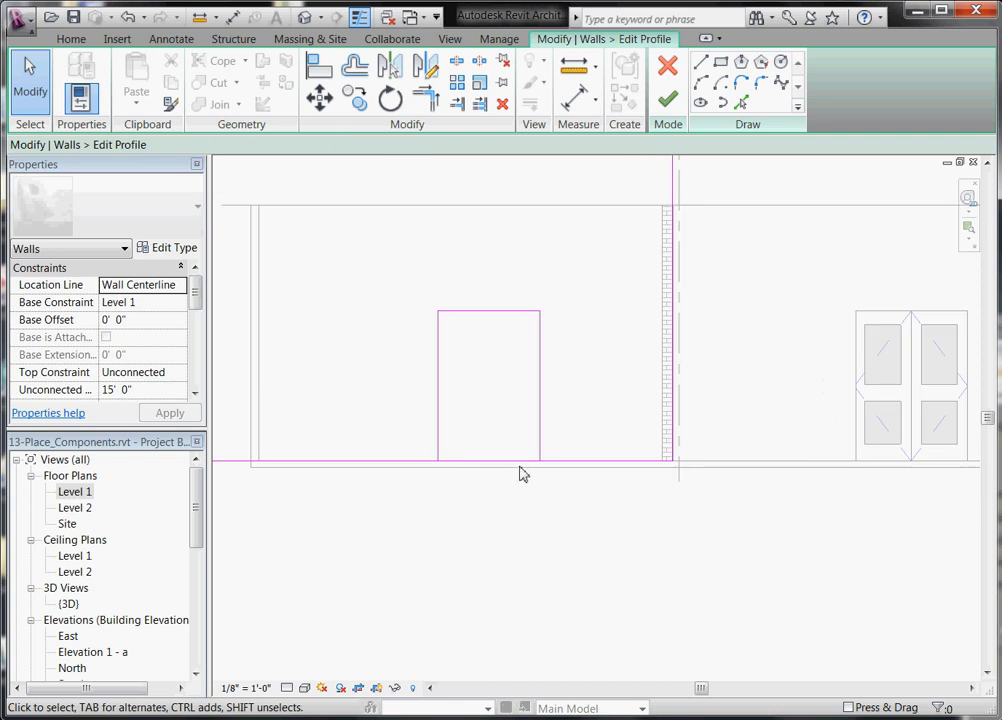
left_click(456, 66)
left_click(477, 461)
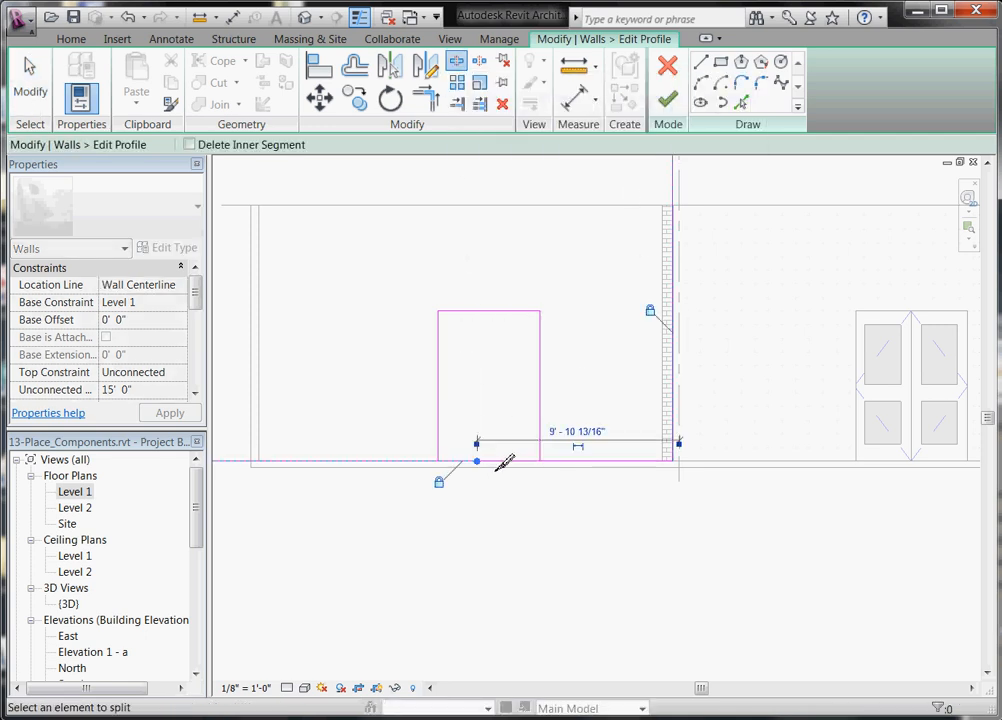
key("Escape")
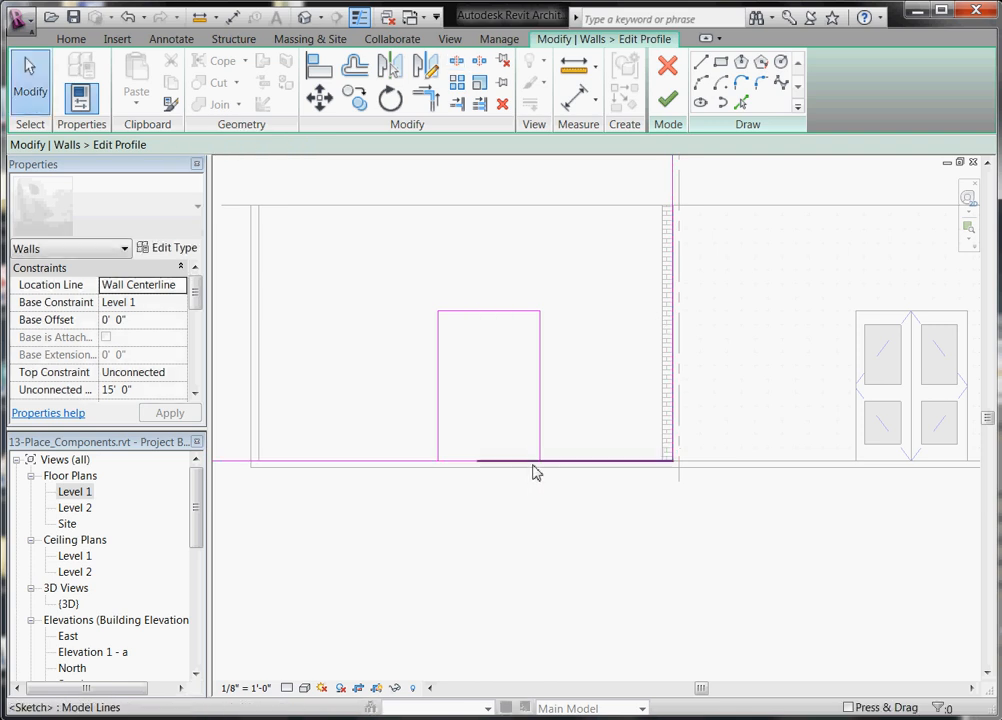
left_click(430, 102)
left_click(540, 405)
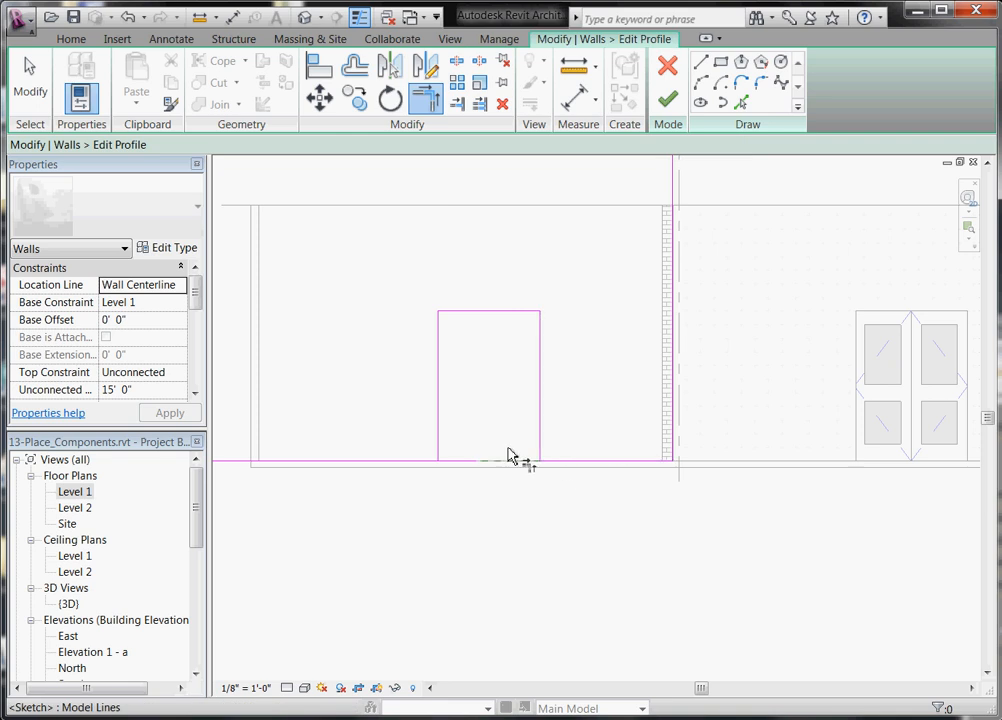
left_click(424, 463)
scroll(564, 490, "down", 2)
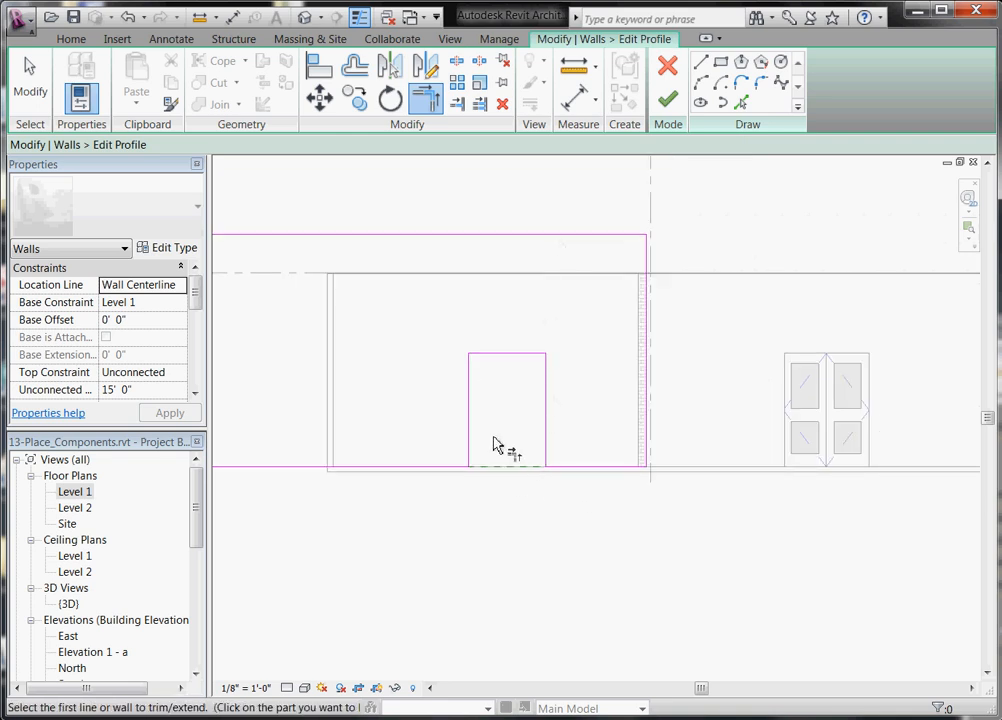
left_click(672, 100)
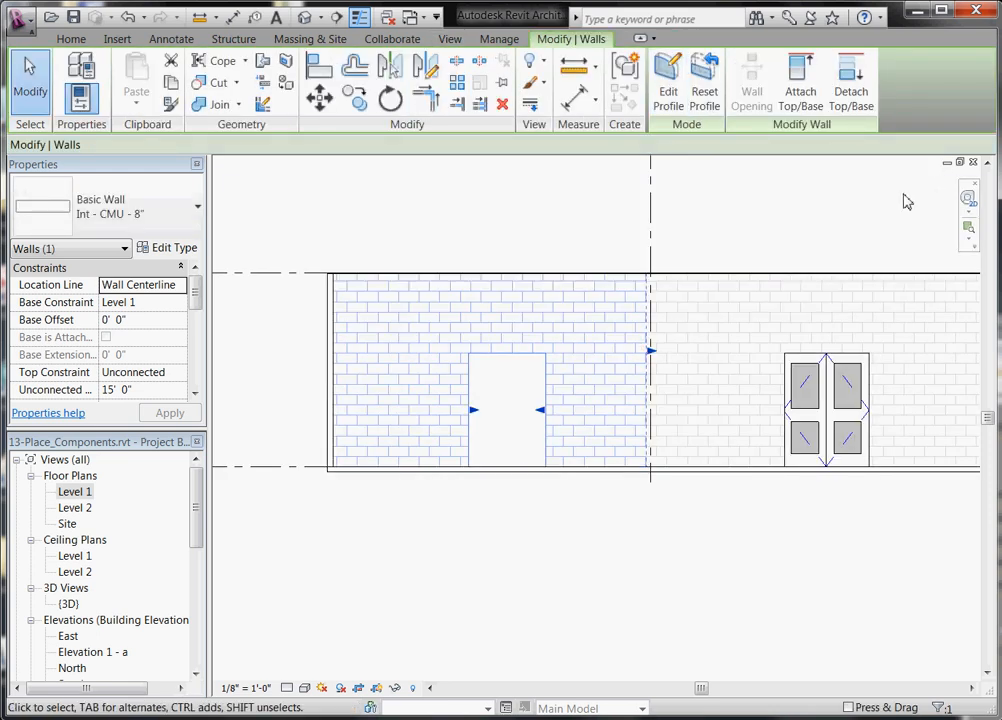
- Close the elevation and open the Level 1 floor plan at the new opening in the CMU wall
left_click(972, 161)
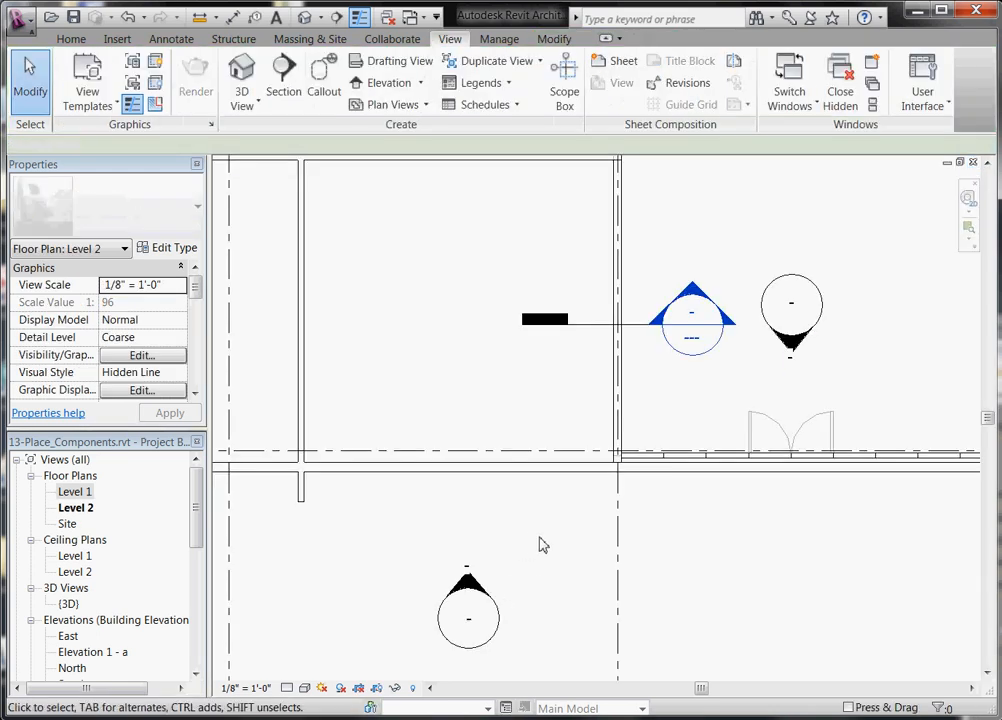
double_click(78, 492)
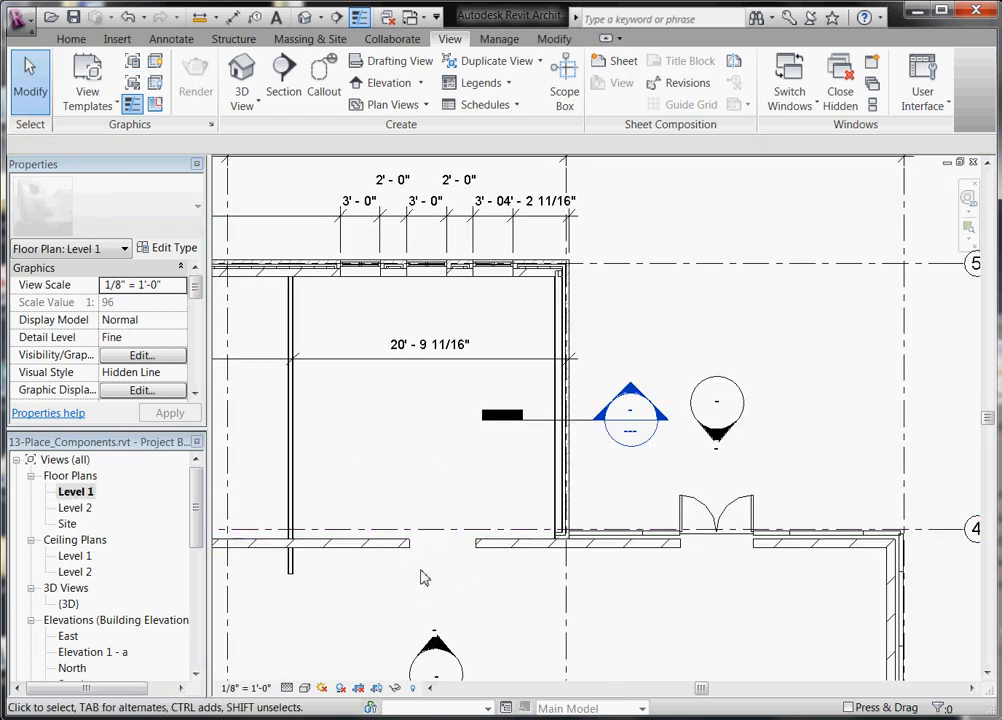
scroll(441, 403, "down", 2)
scroll(432, 501, "up", 1)
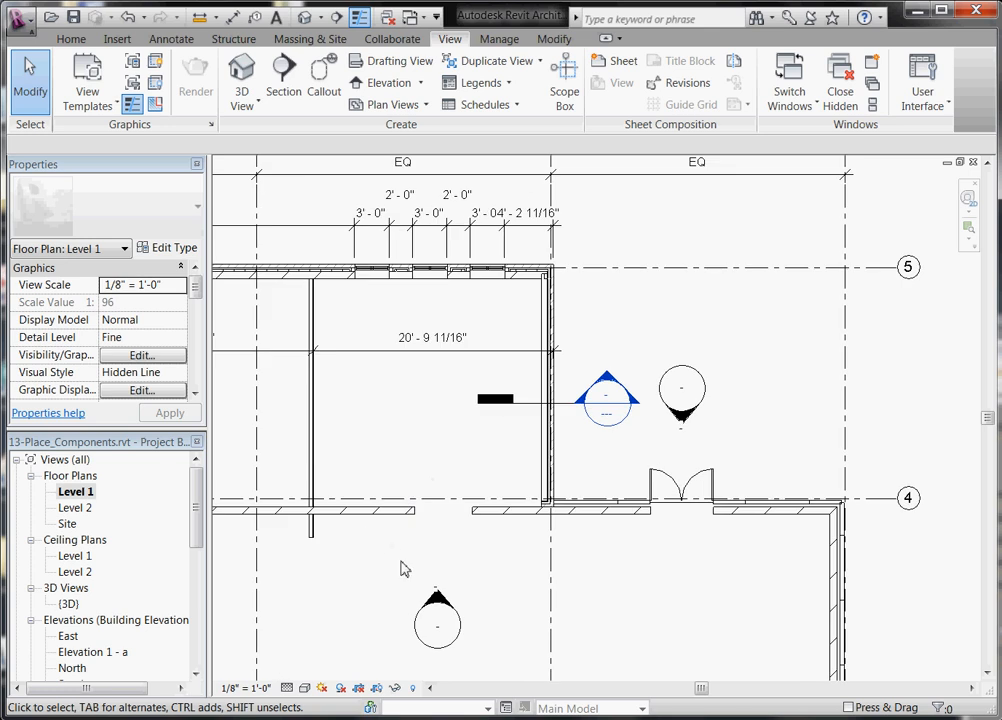
- Shift the opening's jamb nearest grid E slightly with the CMU wall's shape handle, and deselect the wall
left_click(470, 510)
scroll(462, 509, "up", 3)
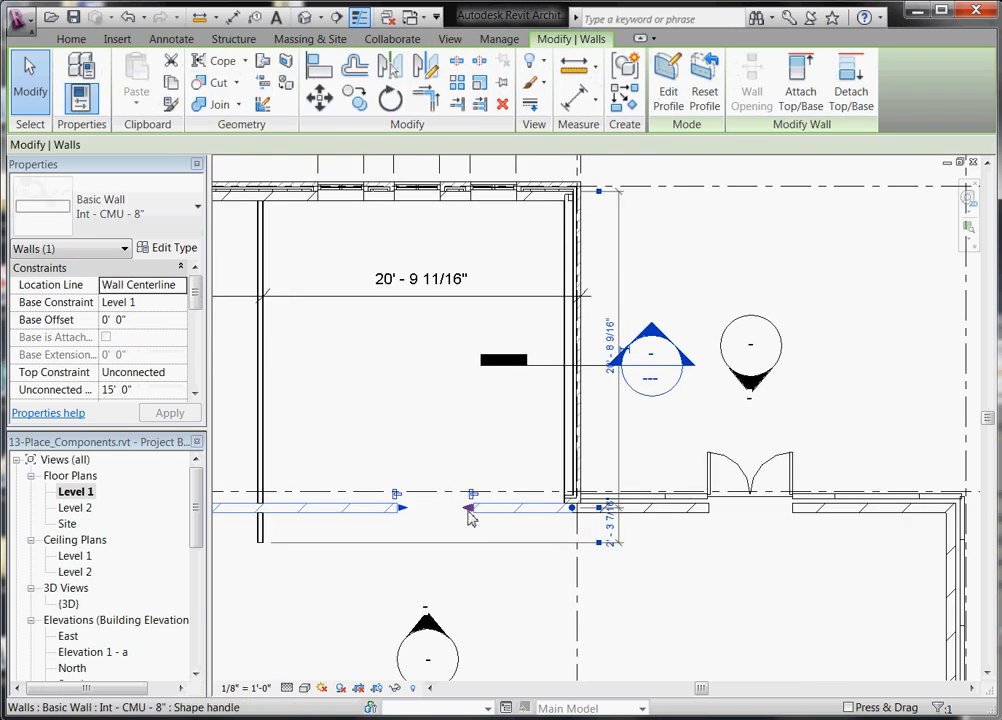
mouse_move(473, 511)
left_mouse_down()
mouse_move(485, 512)
mouse_move(471, 507)
left_mouse_up()
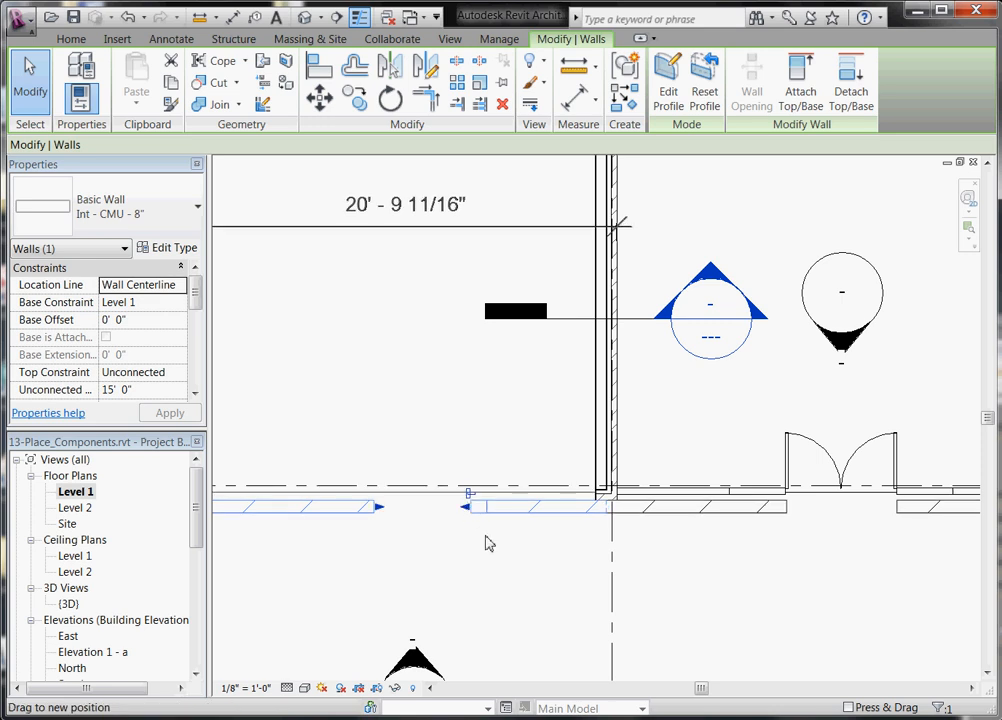
left_click(496, 540)
scroll(388, 506, "down", 2)
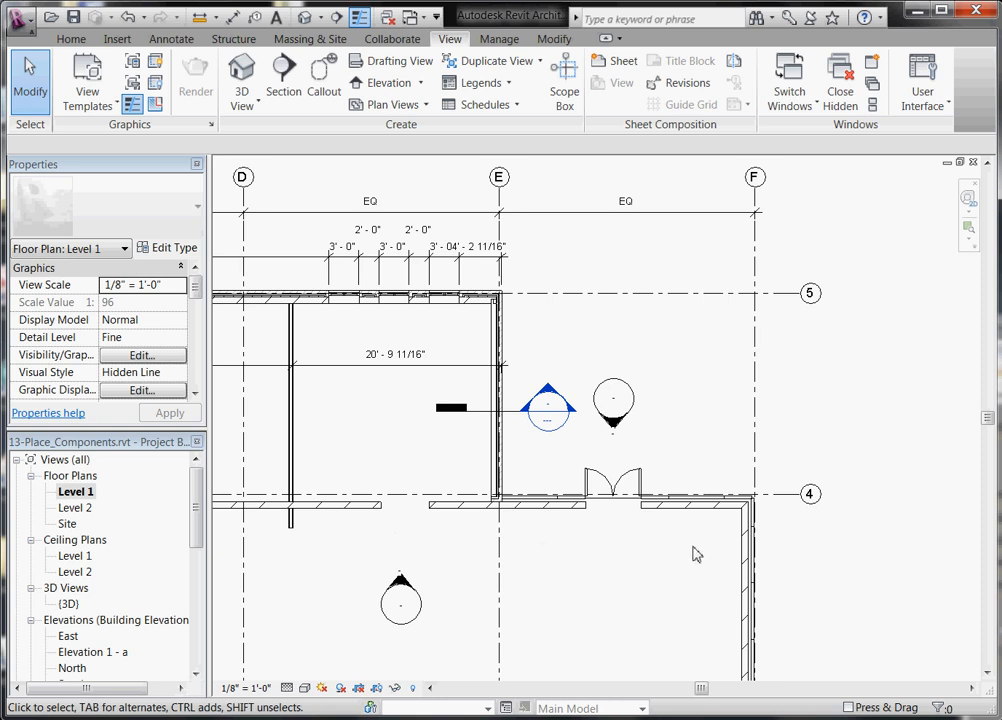
scroll(481, 537, "down", 2)
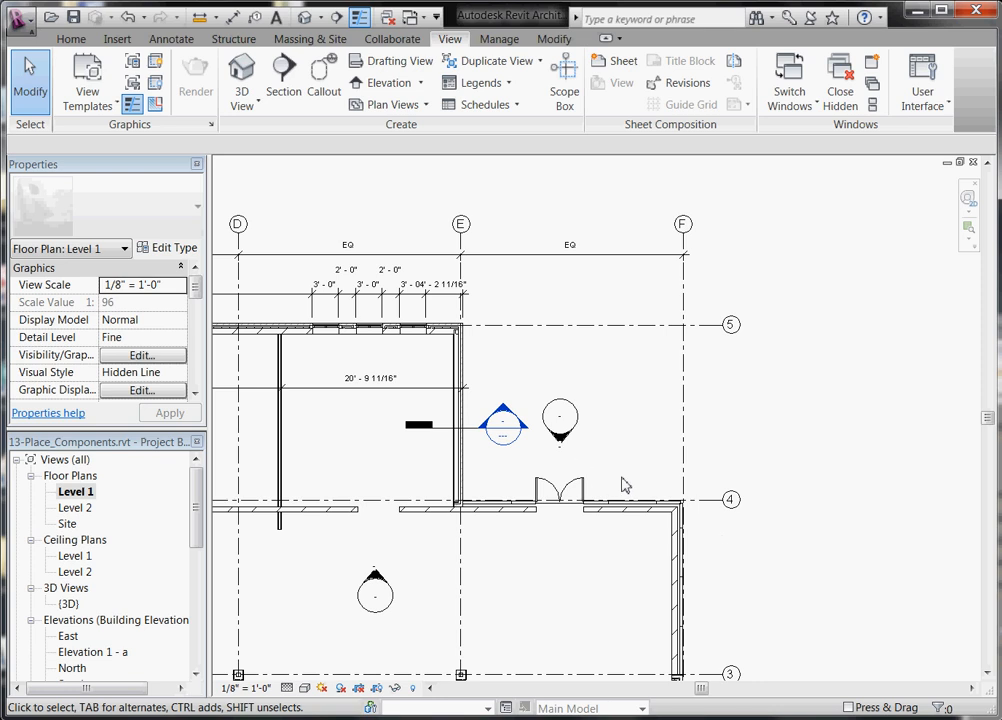
scroll(654, 517, "up", 1)
scroll(690, 515, "up", 2)
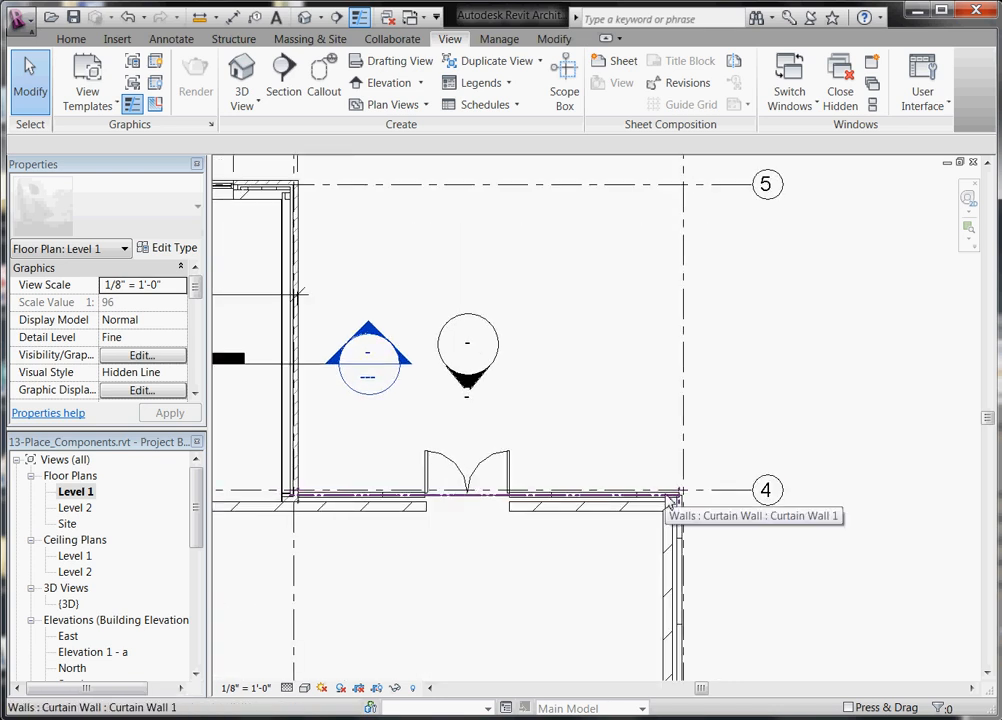
- Disallow the join at the corner ends of both curtain walls meeting at grids 4 and F
scroll(670, 503, "up", 3)
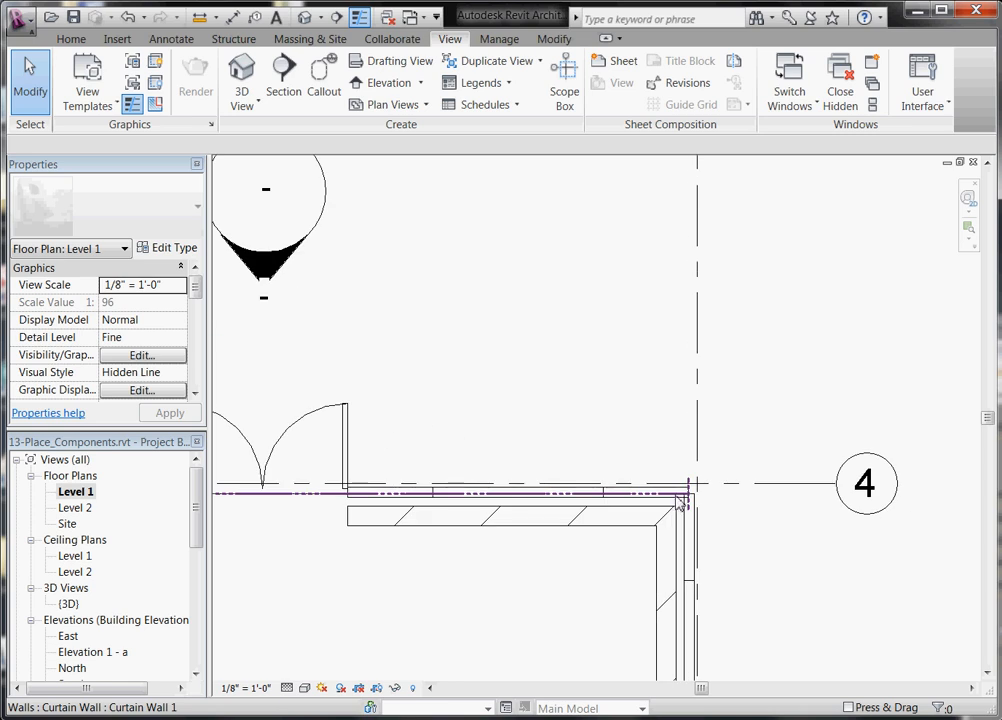
left_click(676, 502)
scroll(690, 497, "up", 3)
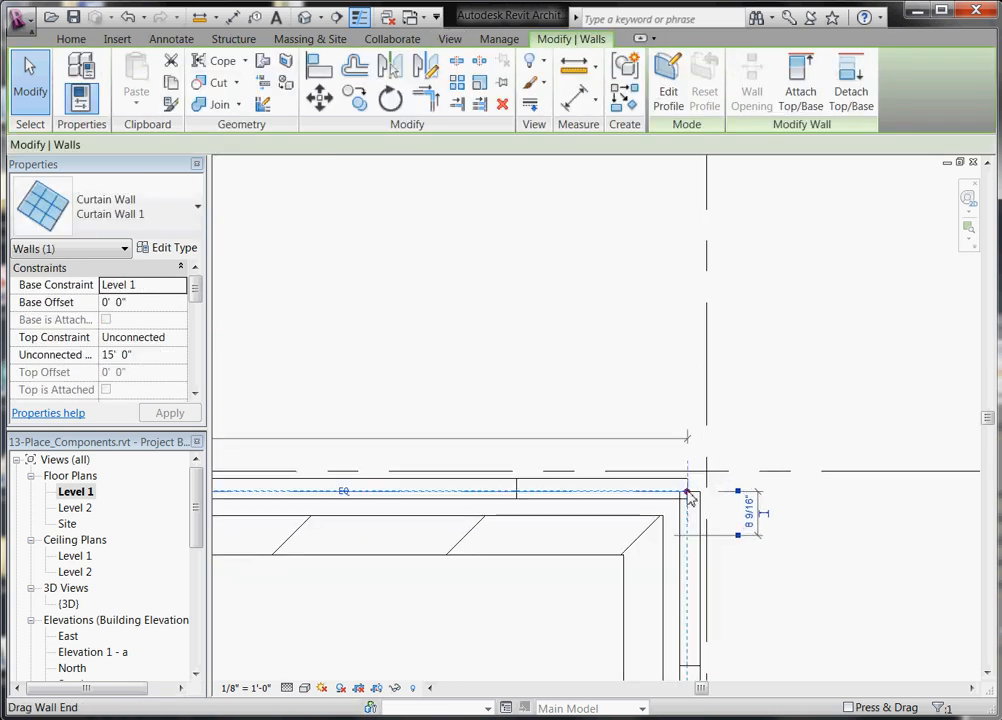
right_click(690, 499)
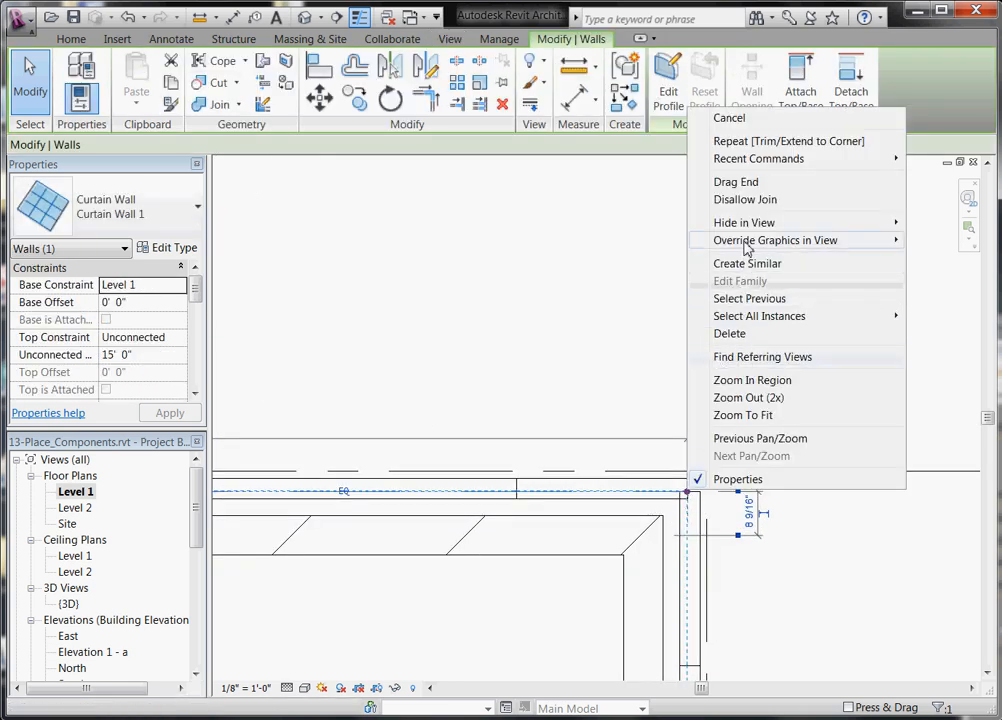
left_click(556, 358)
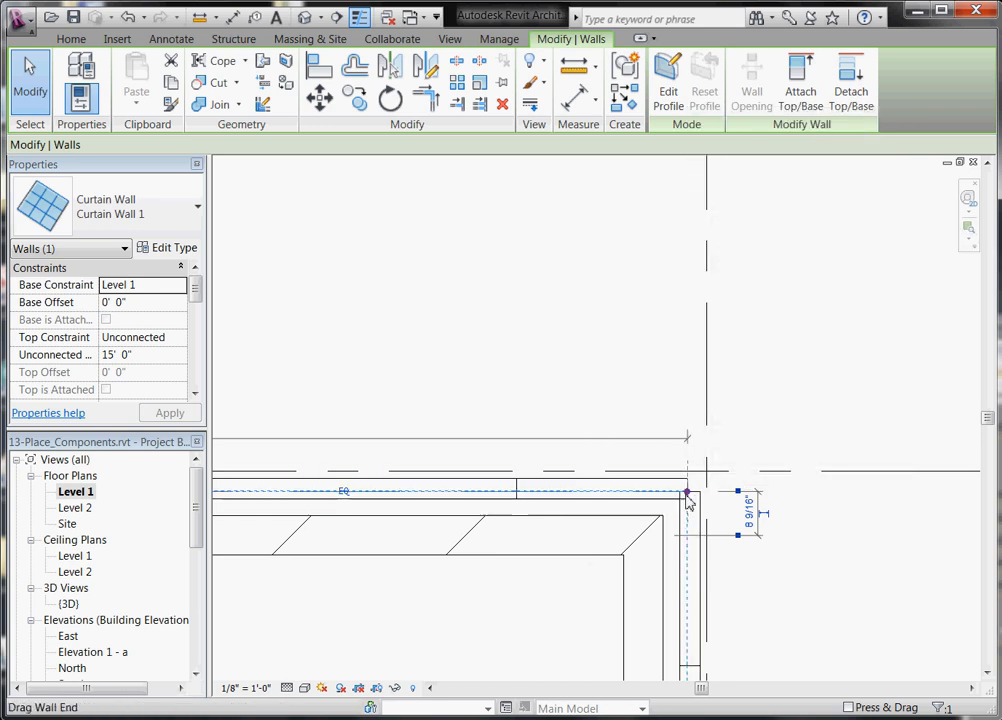
right_click(687, 494)
left_click(748, 204)
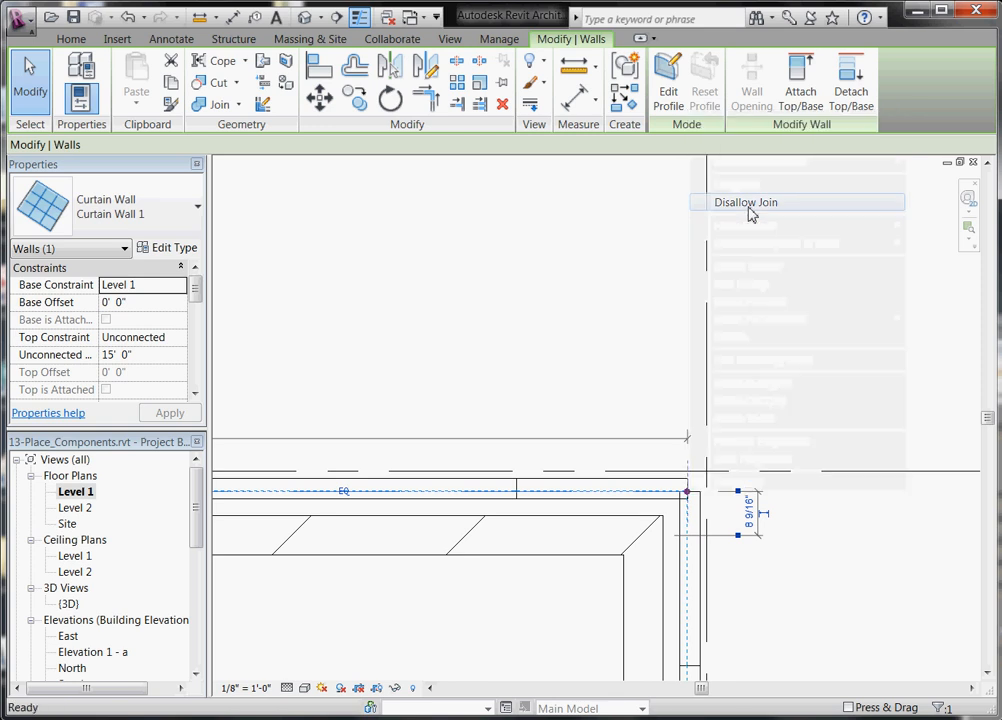
left_click(698, 513)
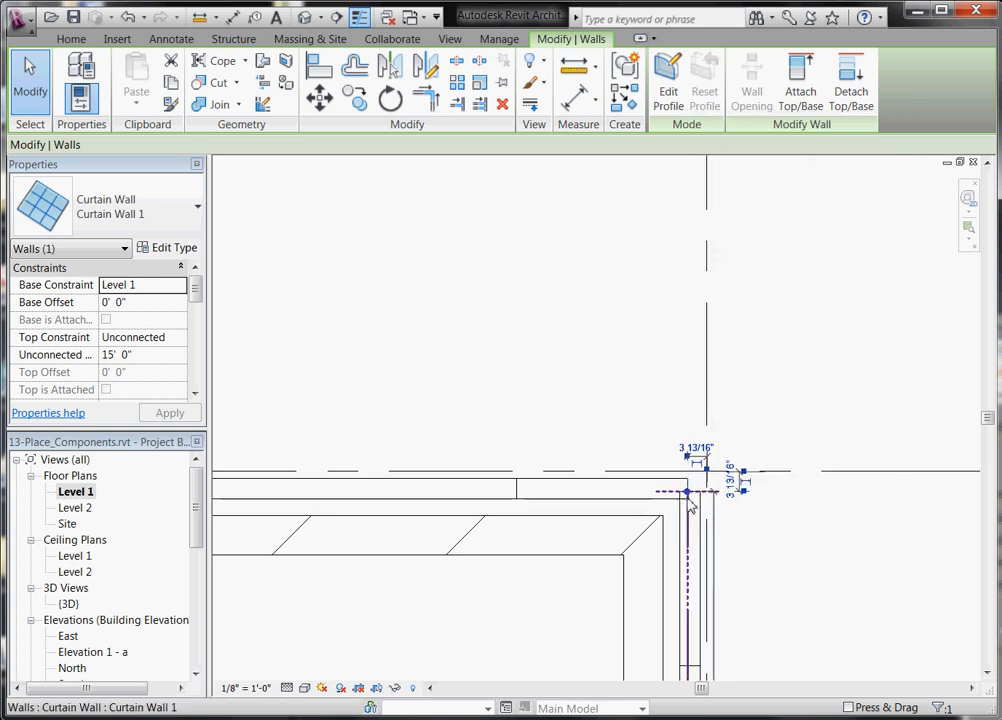
right_click(687, 491)
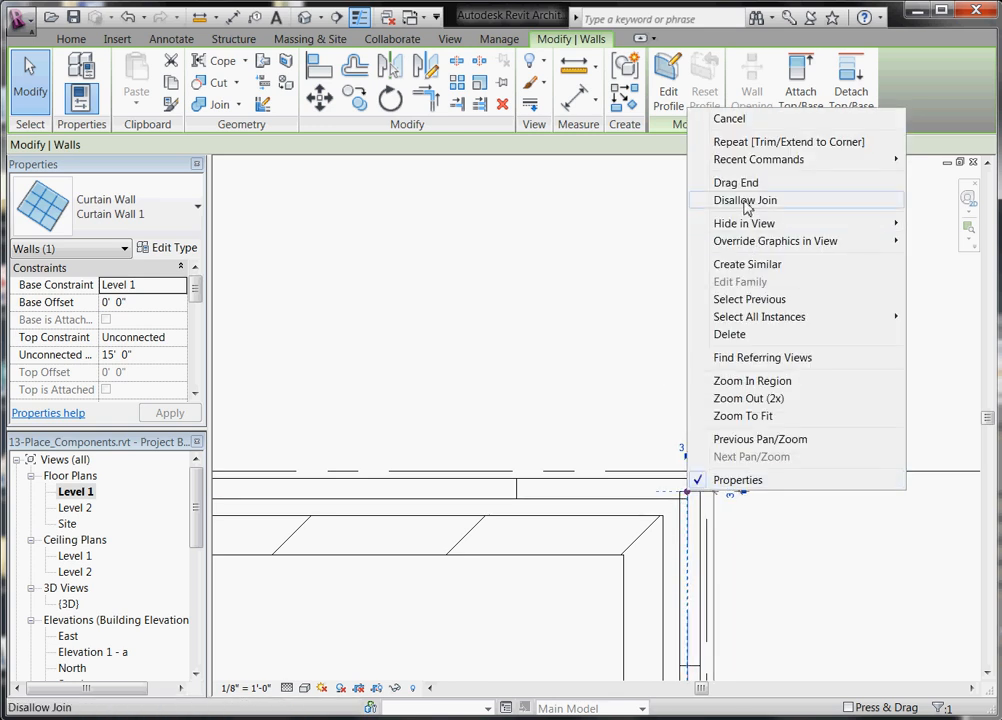
left_click(746, 203)
- Extend the grid 4 curtain wall across the corner and butt the perpendicular curtain wall's end against its inner face
mouse_move(687, 492)
left_mouse_down()
mouse_move(687, 502)
mouse_move(705, 504)
mouse_move(706, 492)
left_mouse_up()
key("Escape")
left_click(657, 495)
key("Escape")
- Open Elevation 1 - a from its marker and edit the profile of the curtain wall containing the double door
scroll(692, 503, "down", 3)
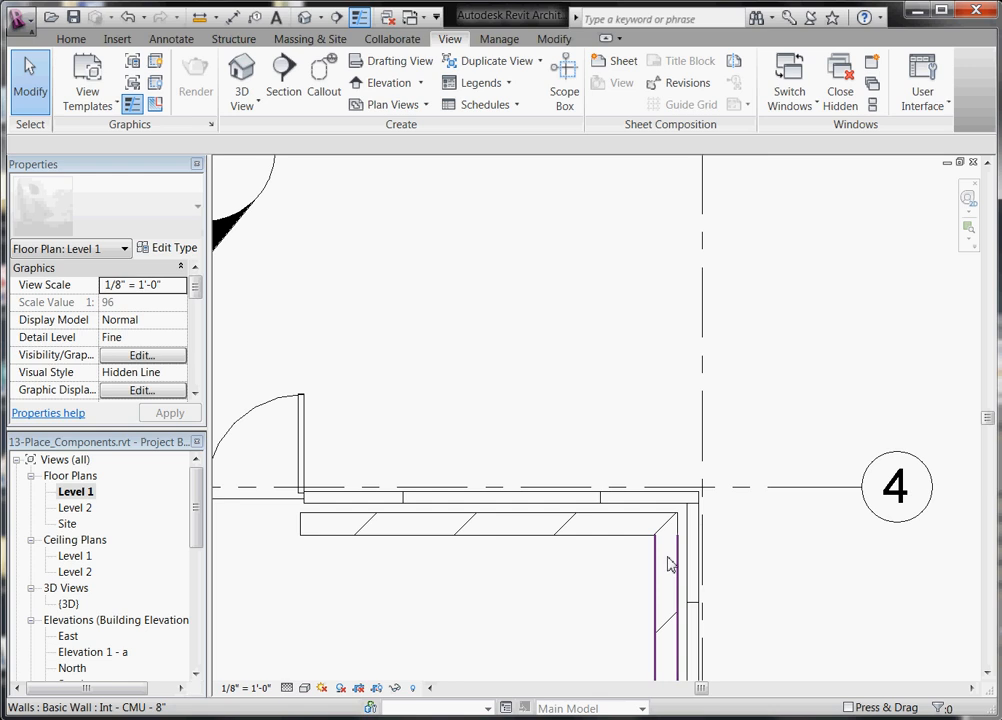
scroll(670, 565, "down", 2)
scroll(693, 432, "down", 1)
scroll(734, 436, "down", 1)
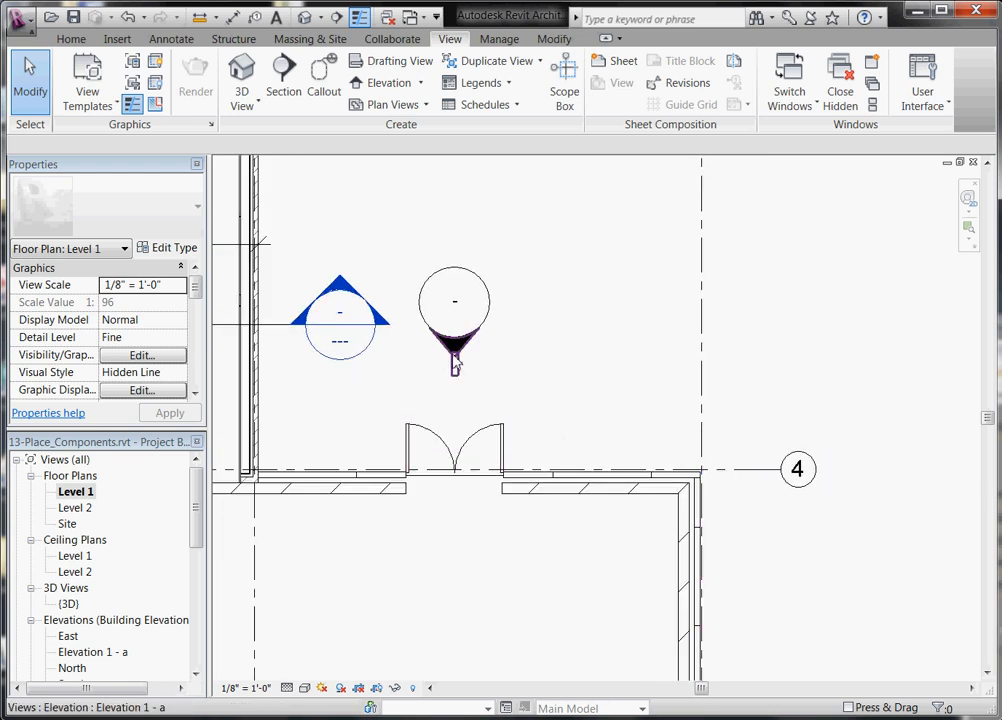
double_click(460, 347)
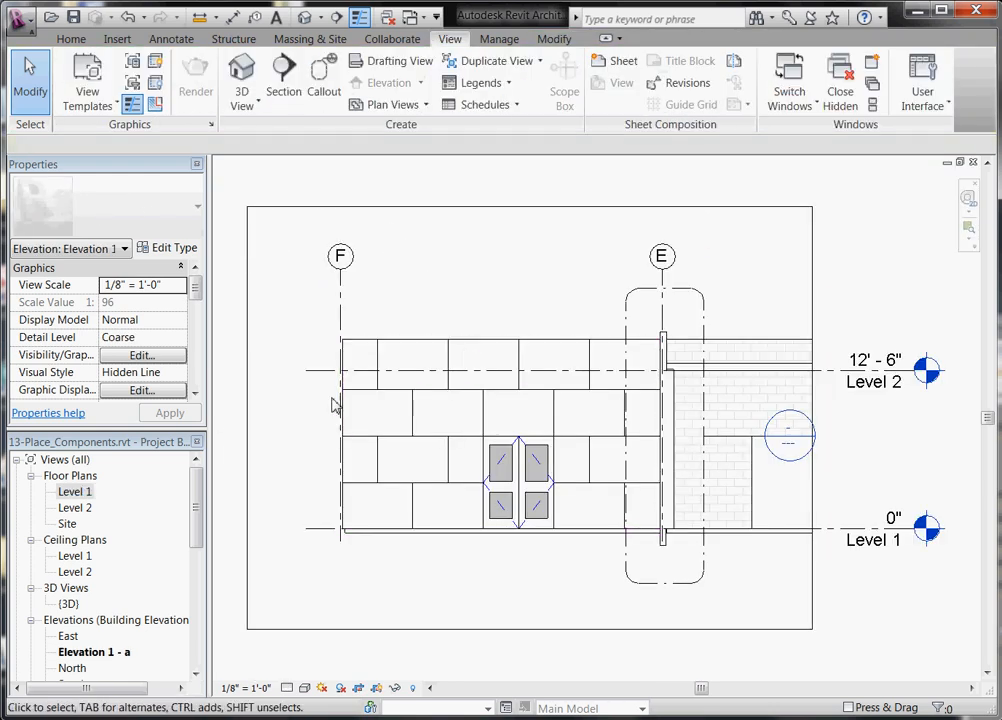
scroll(338, 379, "up", 1)
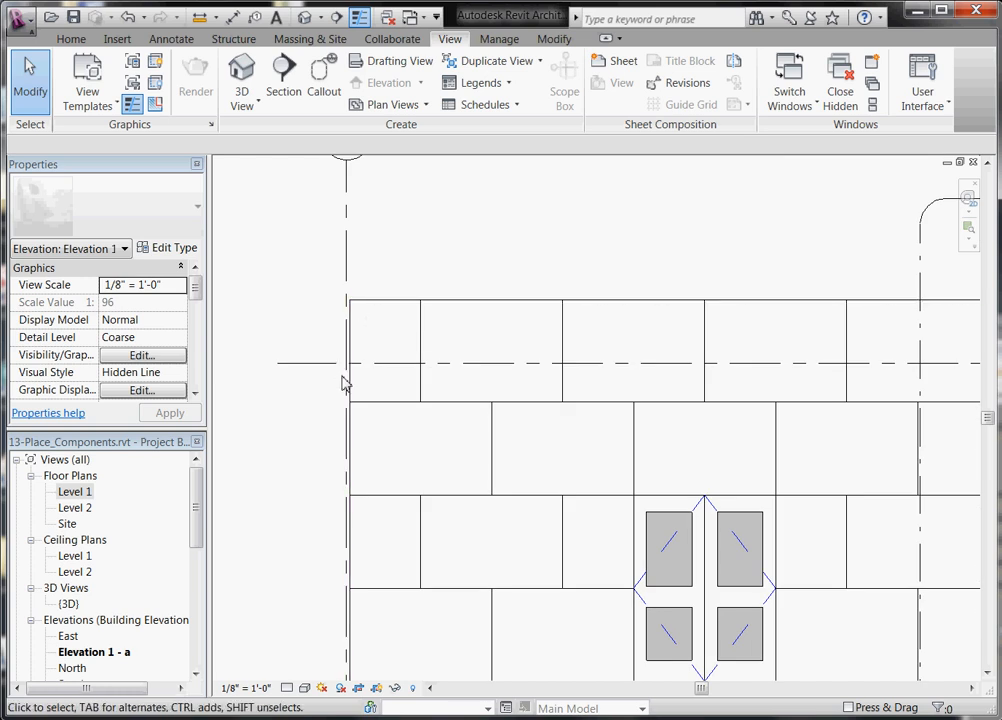
scroll(363, 353, "down", 1)
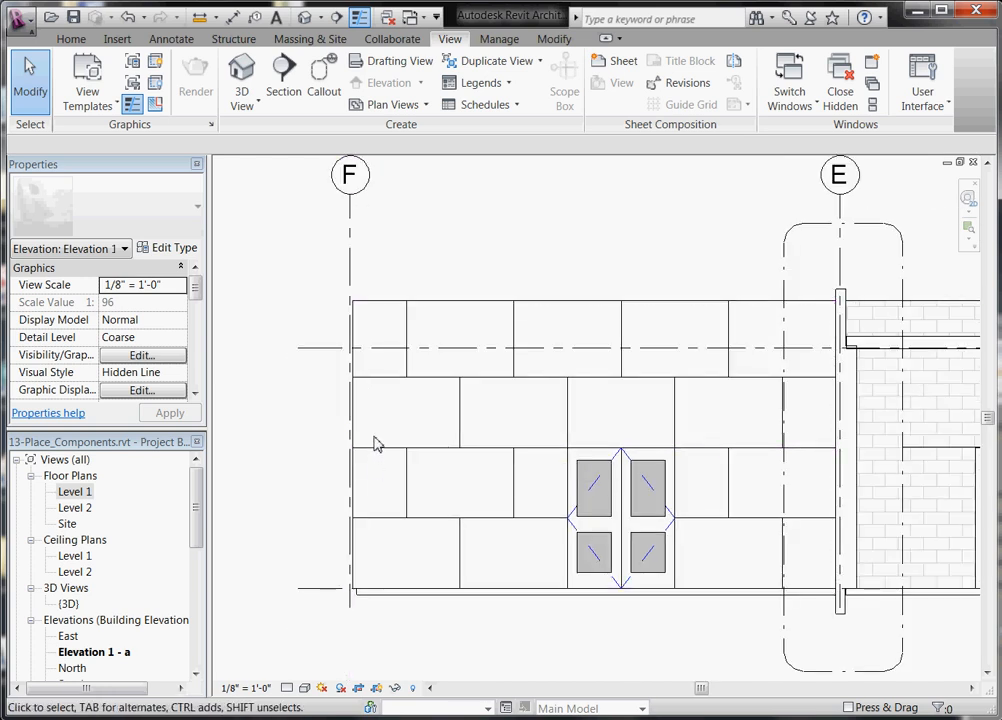
left_click(388, 308)
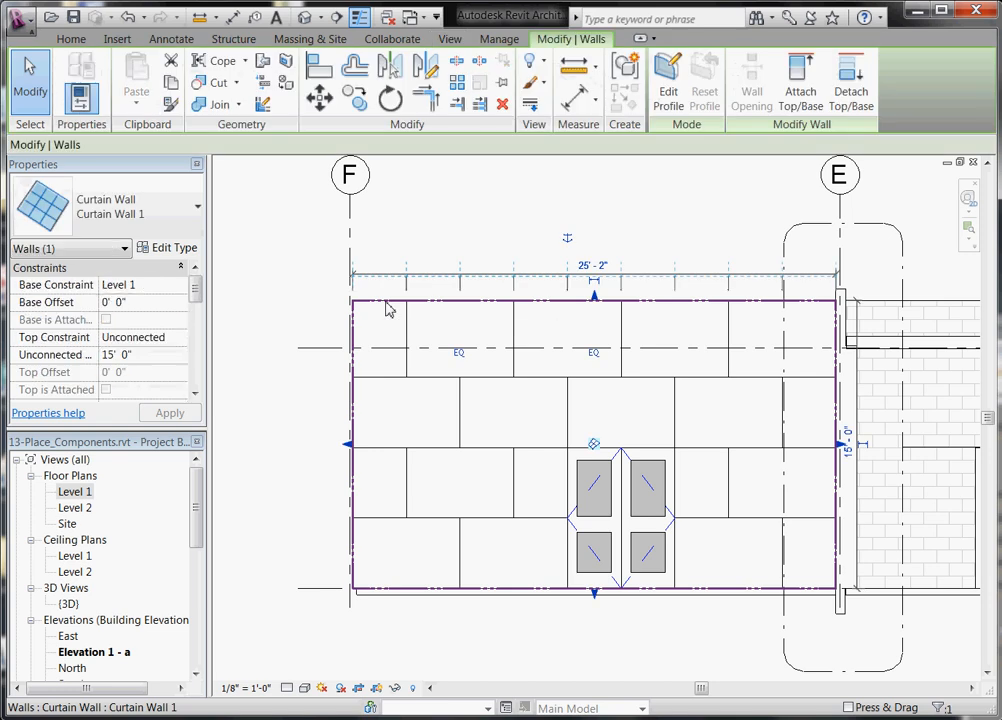
left_click(668, 92)
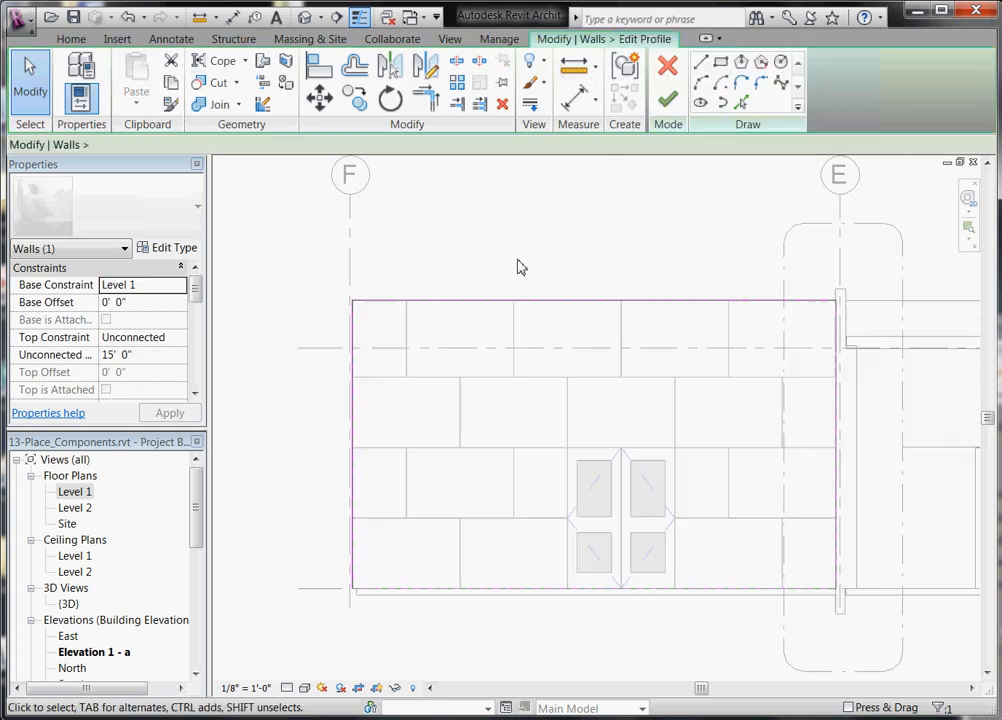
- Sketch a narrow notch in the profile's edge beside grid F, spanning the height of the top panel row
scroll(396, 371, "up", 1)
left_click(703, 68)
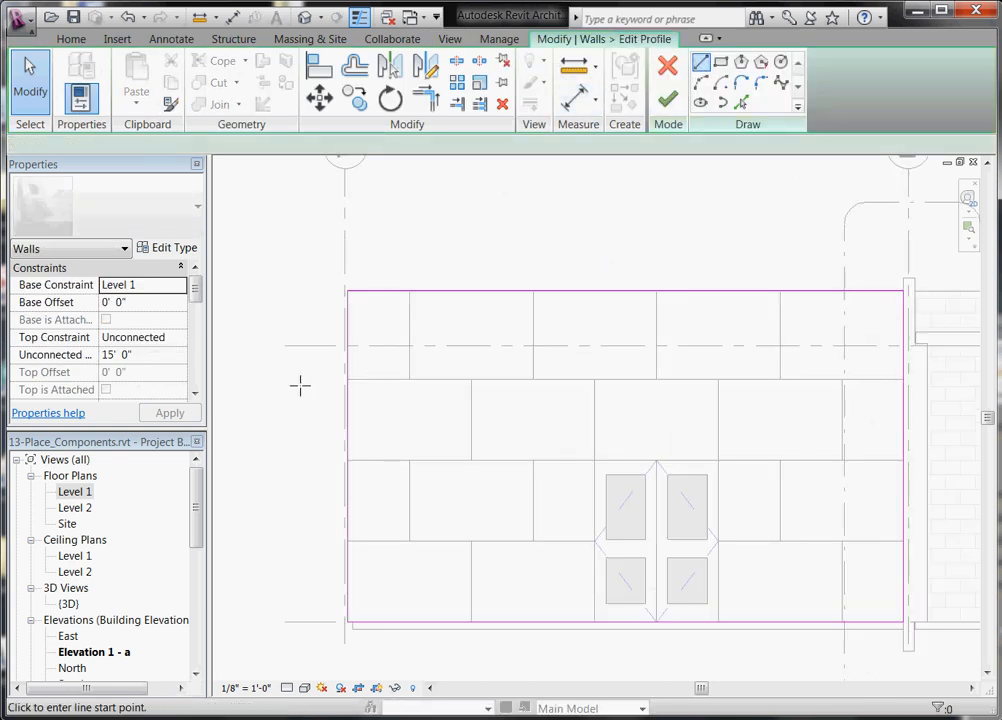
scroll(338, 388, "up", 1)
left_click(358, 374)
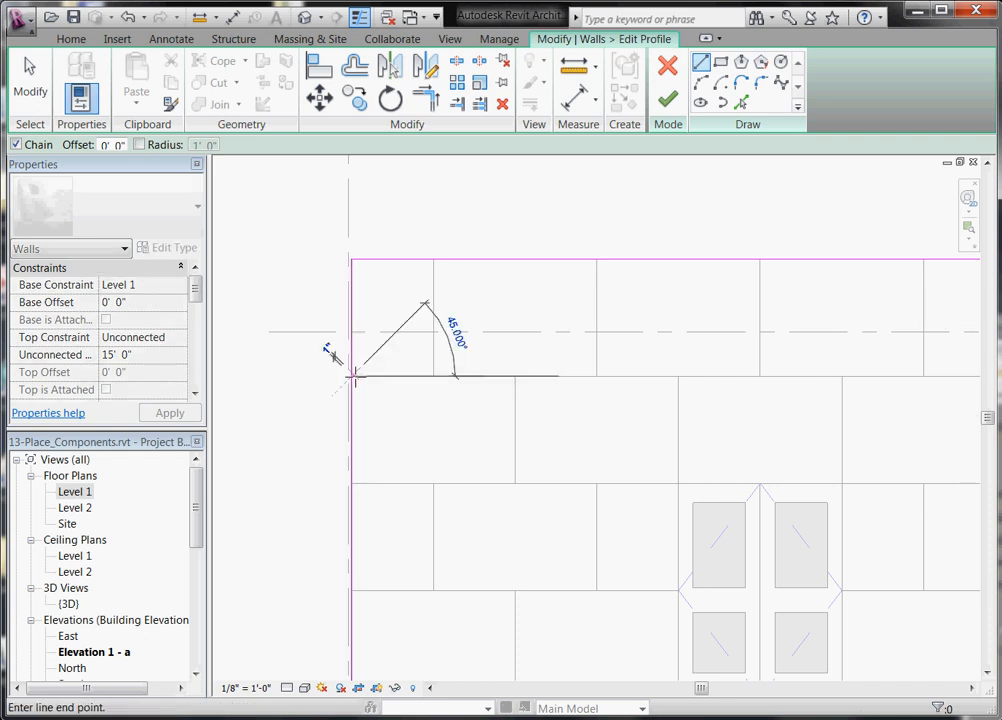
left_click(358, 260)
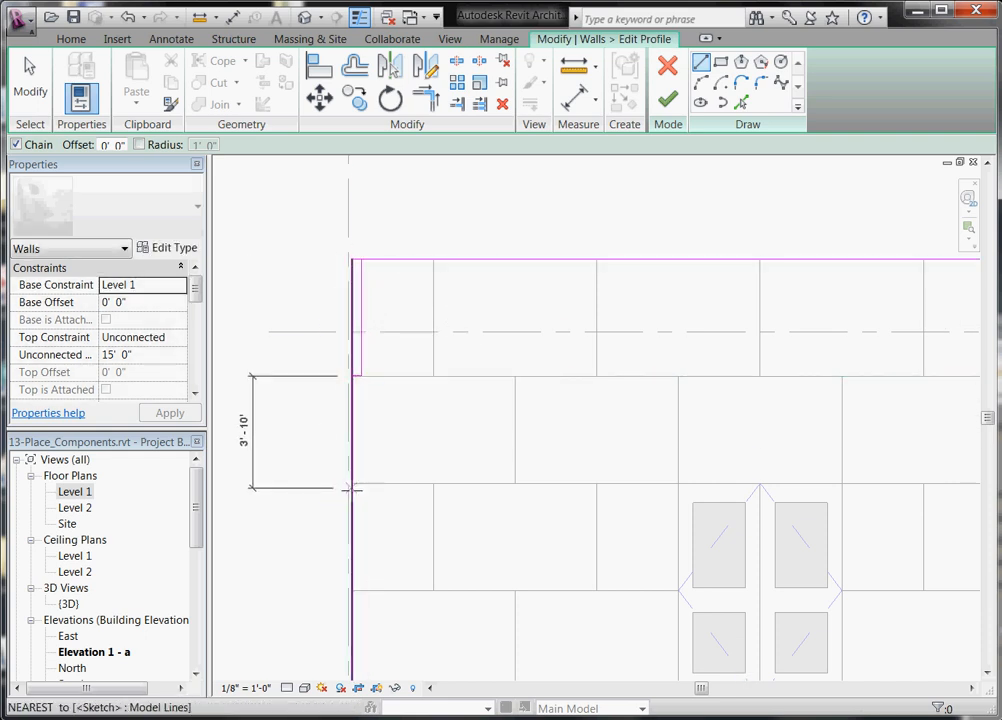
key("Escape")
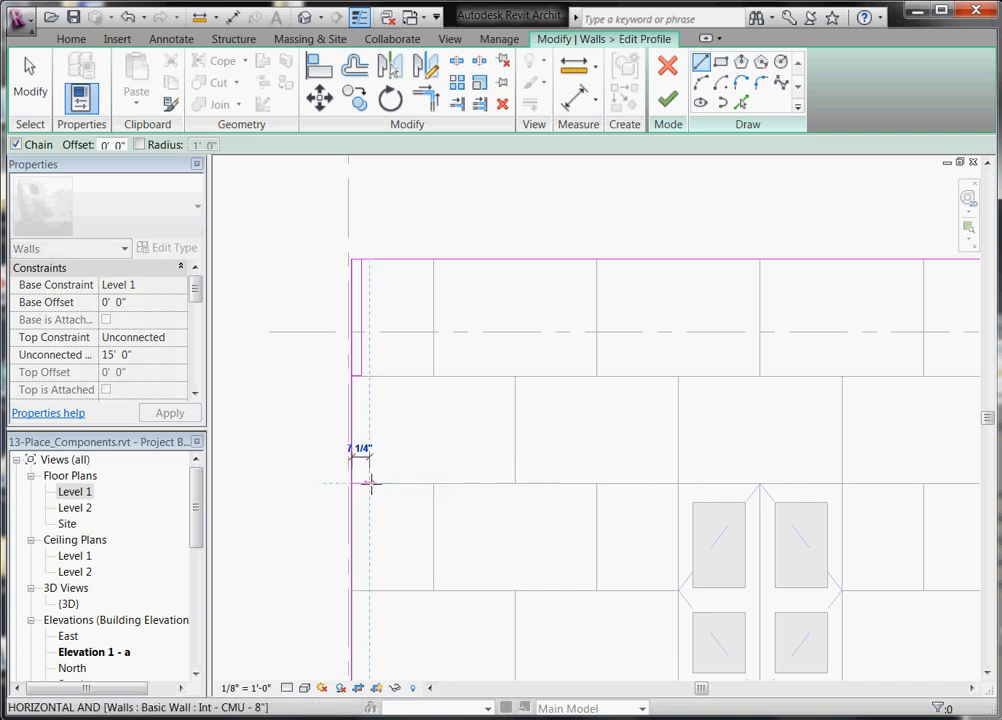
- Sketch a matching narrow notch beside grid F spanning the third panel row from the top
left_click(364, 485)
left_click(362, 590)
scroll(360, 300, "down", 2)
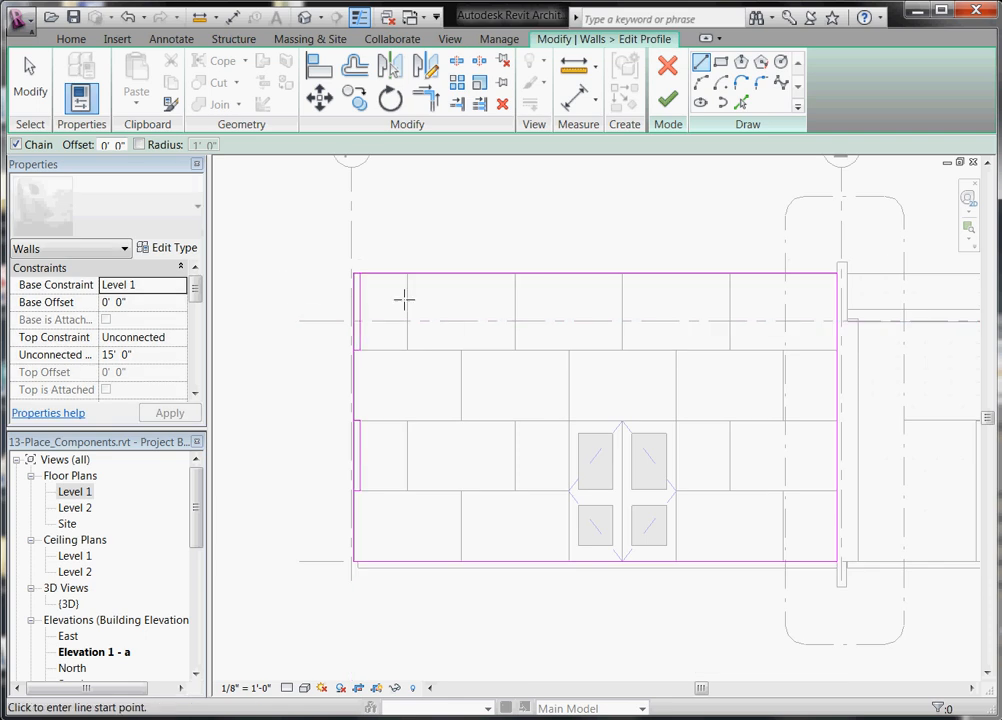
key("Escape")
- Split the profile's vertical edge beside grid F at points inside both notches
scroll(393, 340, "up", 1)
key("s")
key("l")
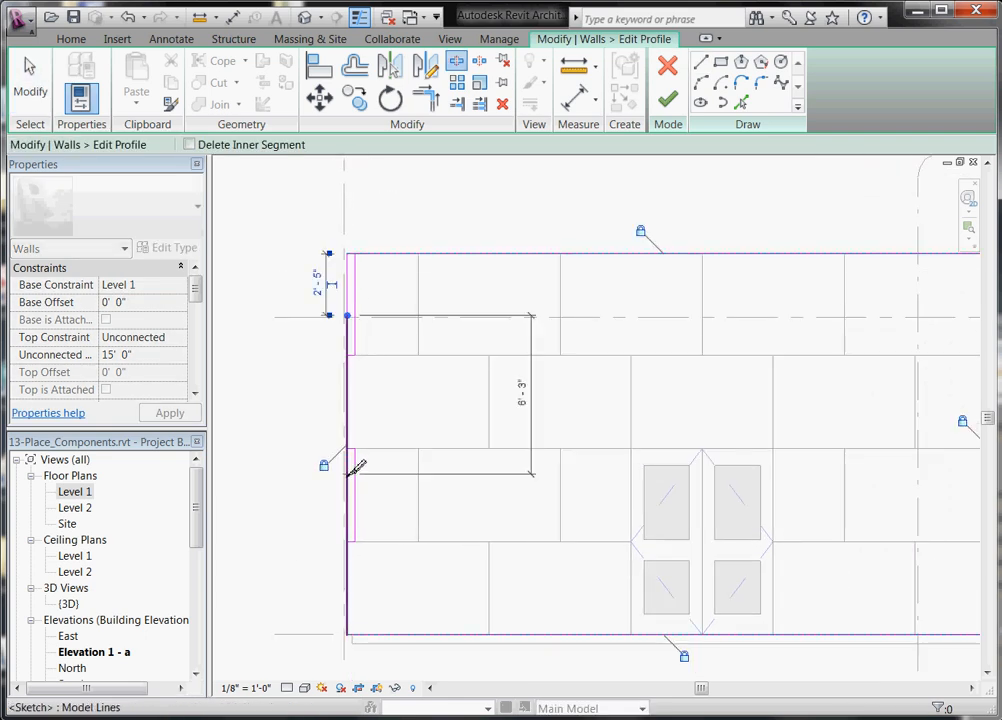
- Trim the split edge pieces beside grid F to the horizontal lines of both notches
key("t")
key("r")
scroll(350, 456, "up", 1)
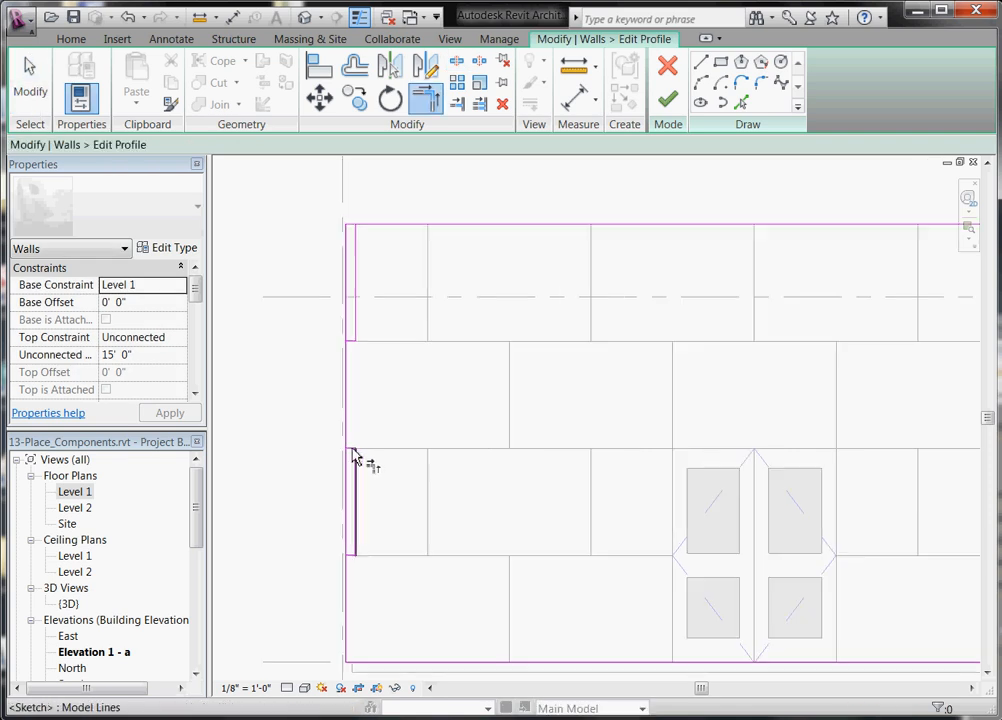
scroll(355, 455, "up", 1)
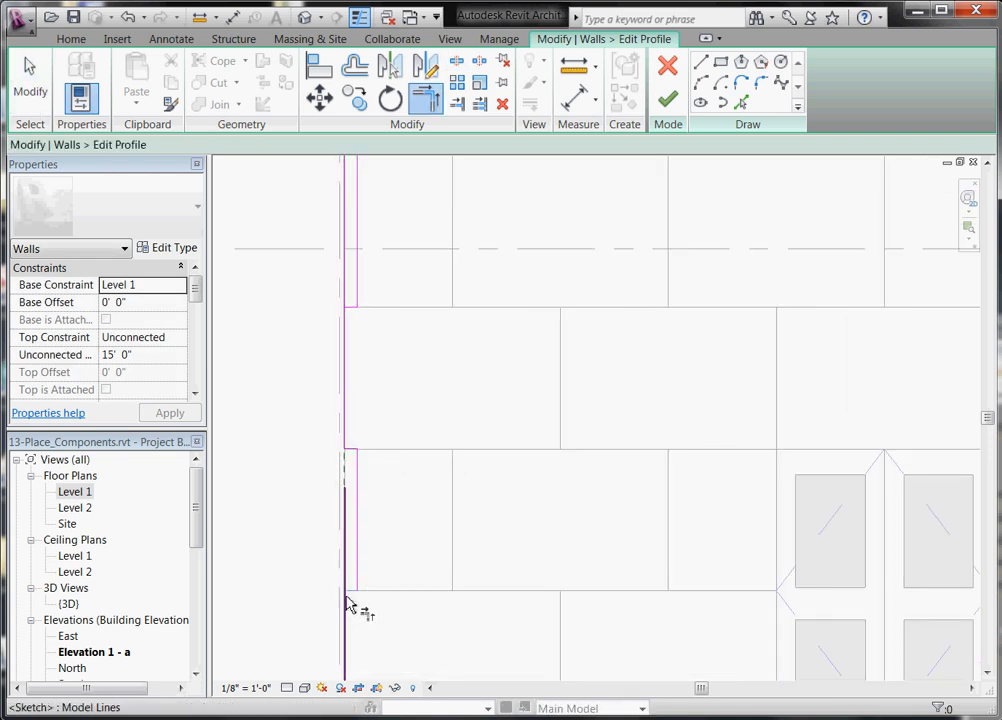
scroll(350, 597, "up", 1)
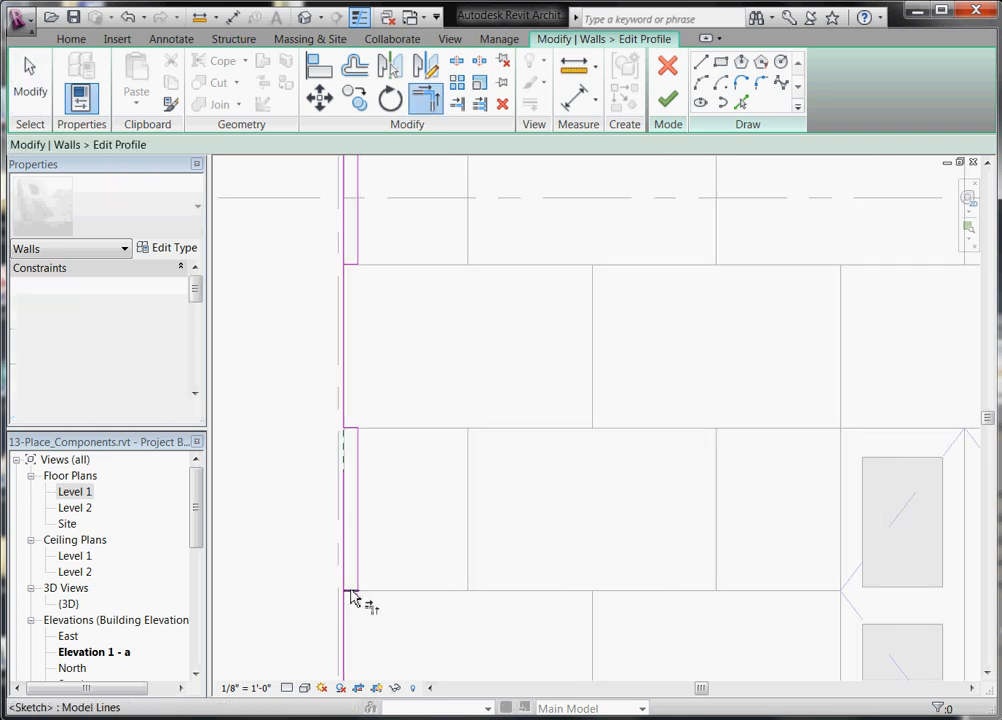
scroll(355, 616, "down", 4)
scroll(362, 385, "up", 1)
scroll(362, 438, "up", 1)
left_click(351, 426)
left_click(351, 436)
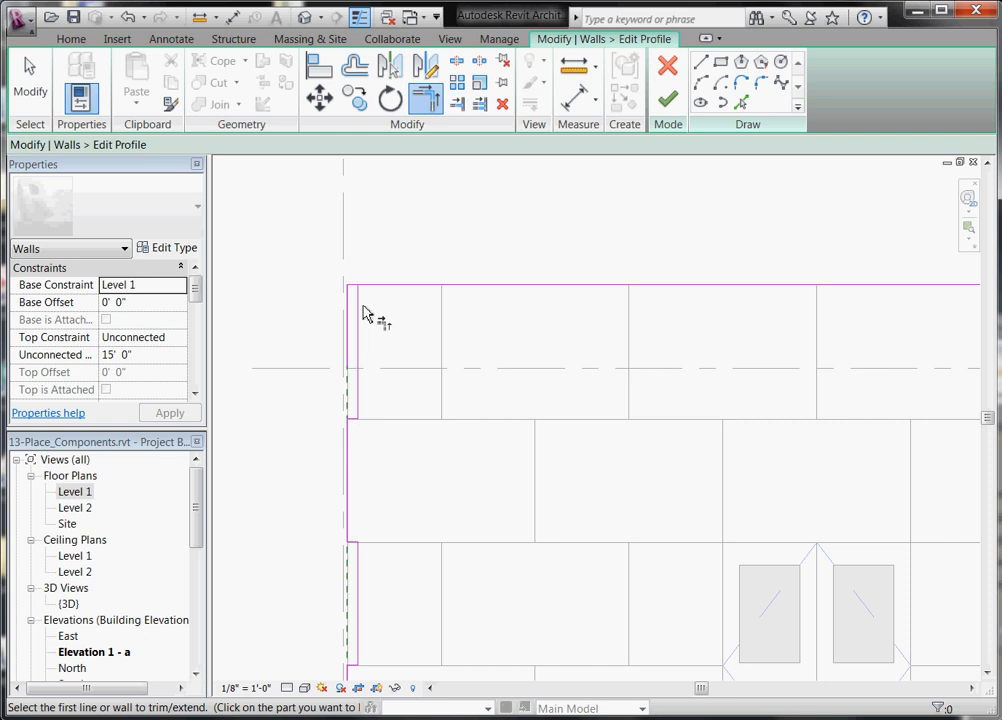
- Delete the leftover edge segment beside the top notch and finish the curtain wall profile
key("Escape")
scroll(350, 310, "up", 1)
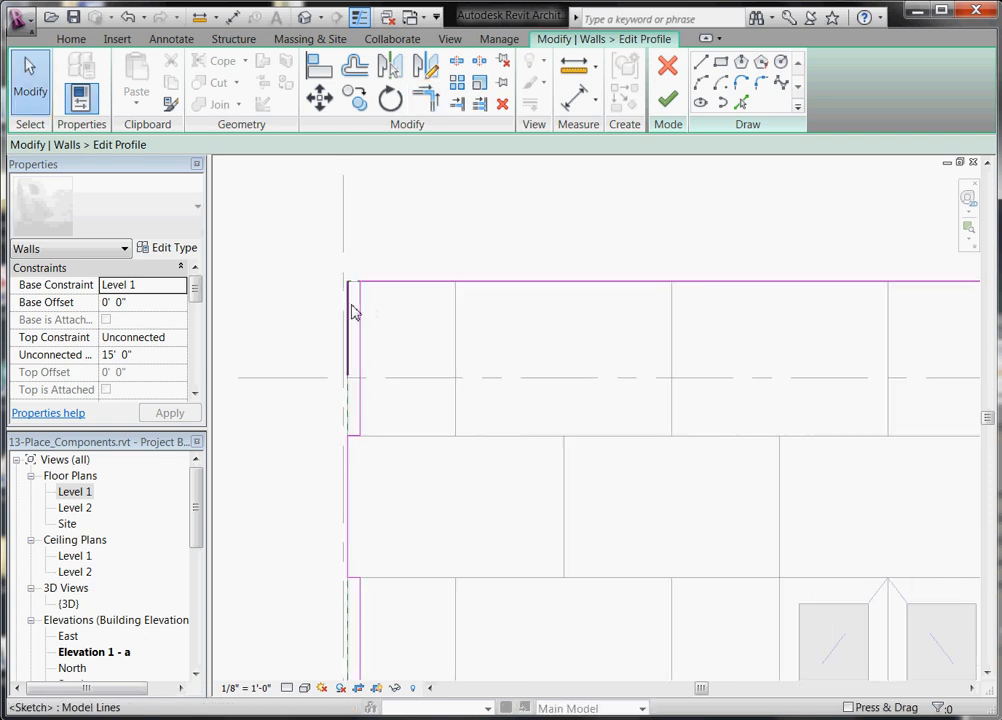
left_click(349, 316)
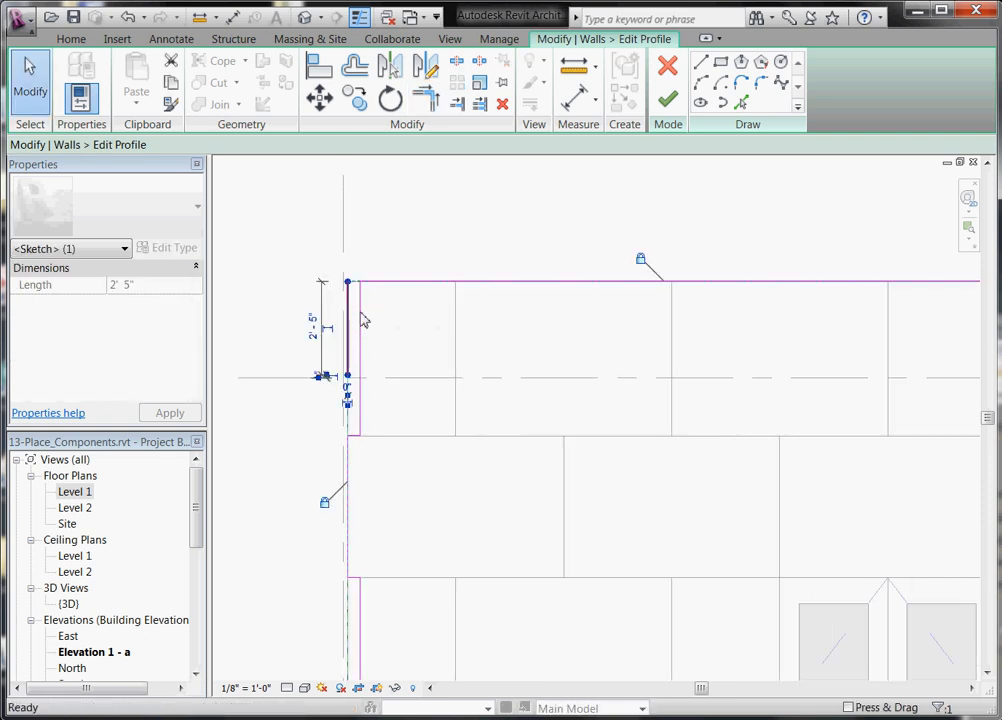
key("Escape")
scroll(405, 304, "down", 3)
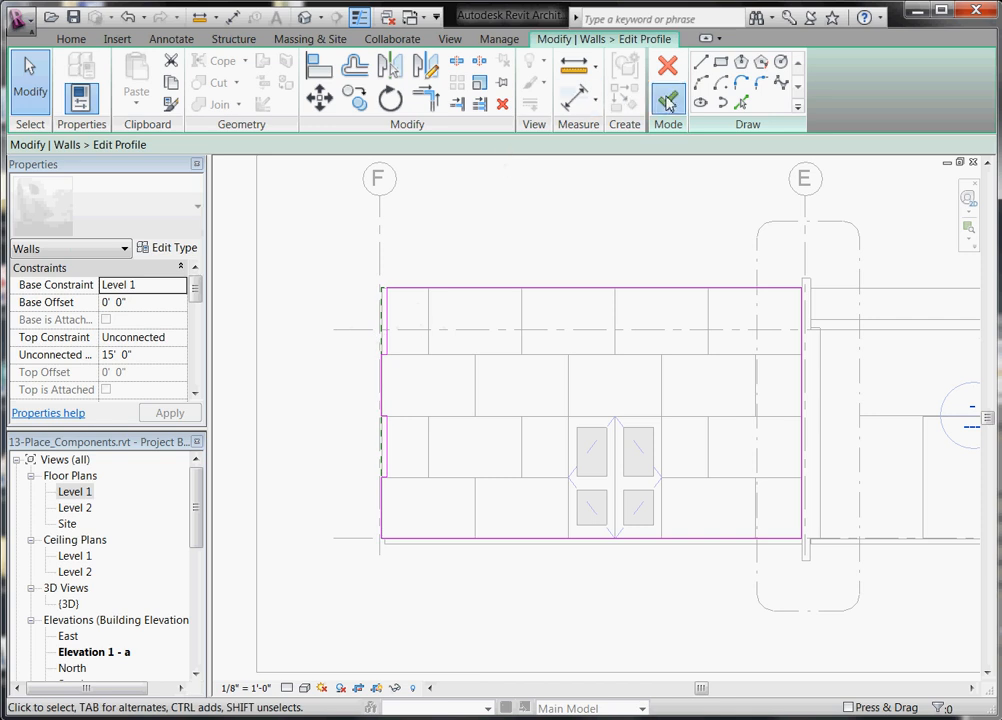
left_click(668, 100)
- Open the {3D} view, dismiss the save reminder, and examine the notched curtain wall corner
left_click(336, 286)
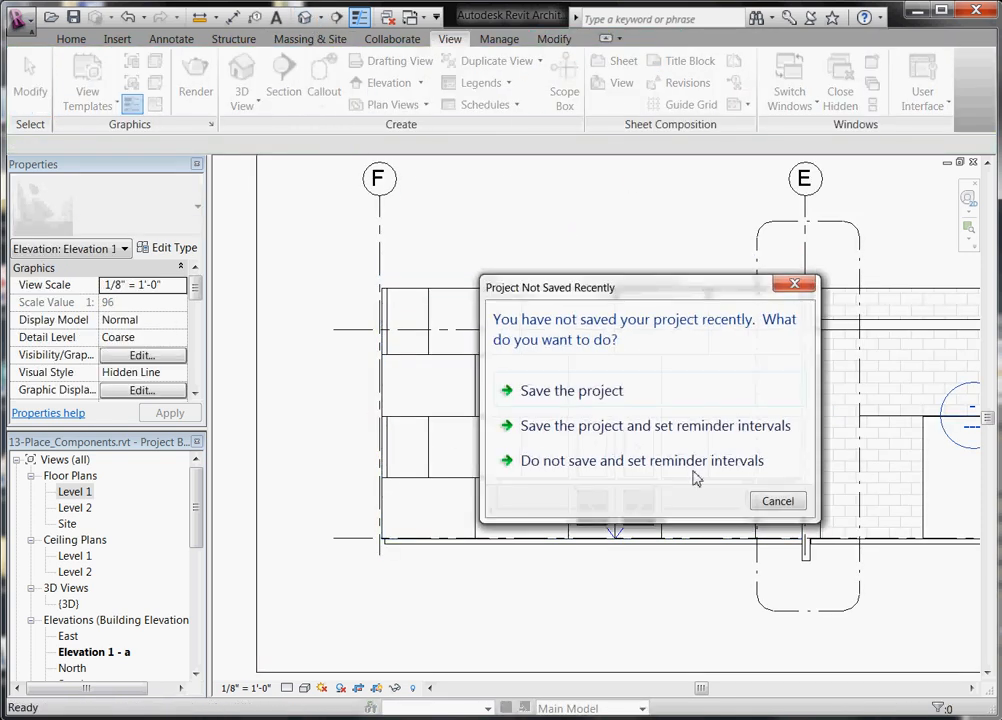
left_click(785, 503)
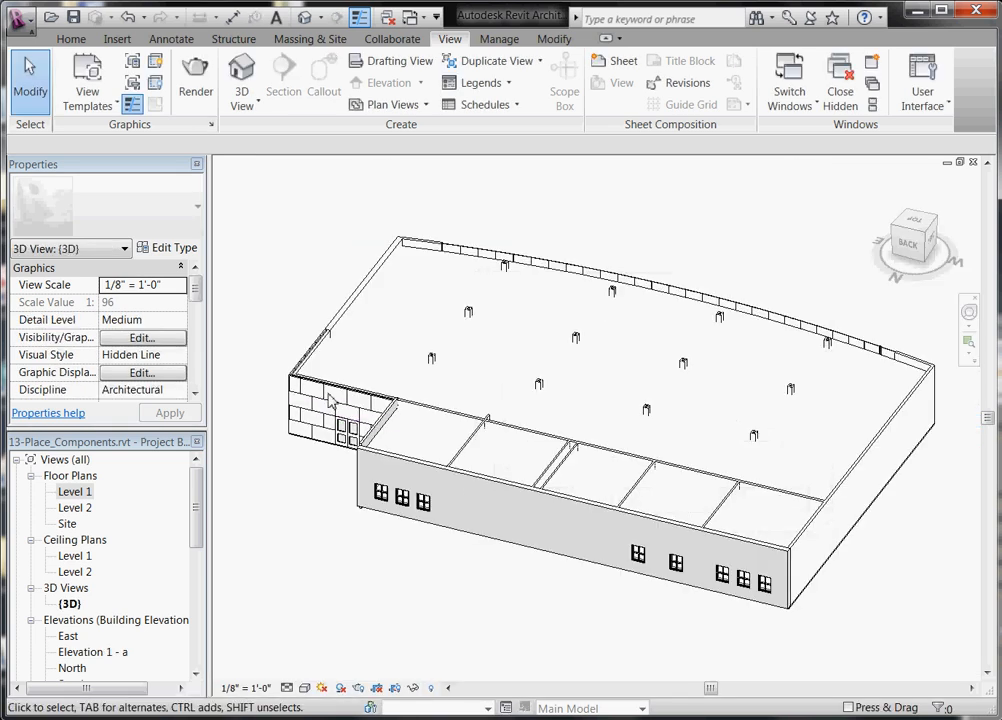
middle_click_drag(323, 411, 462, 500, "shift")
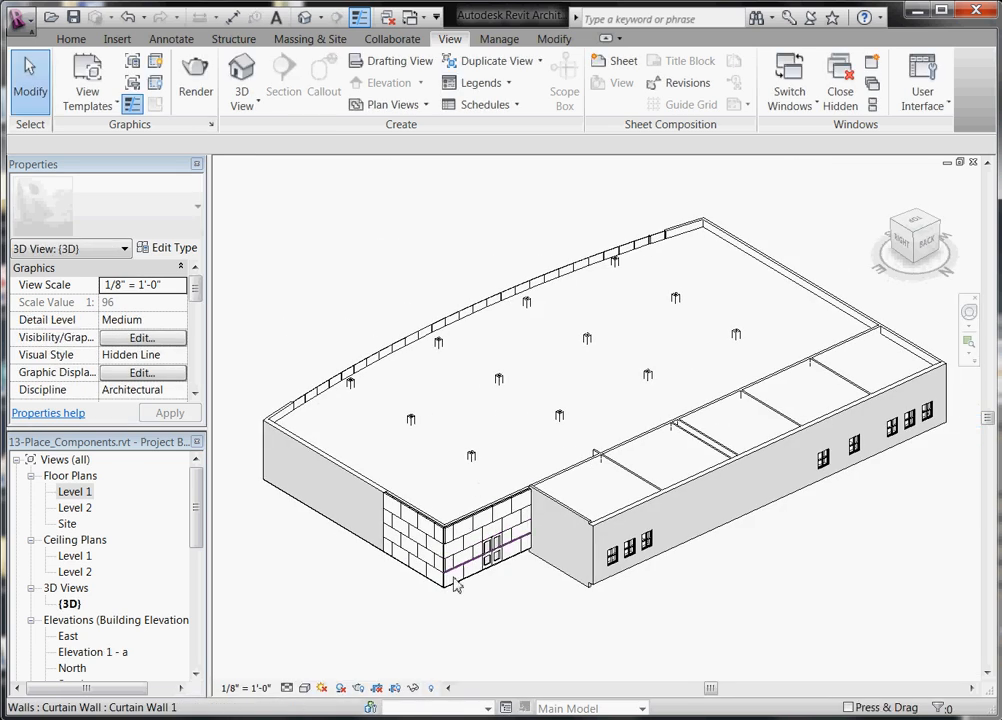
scroll(440, 545, "up", 4)
scroll(434, 520, "up", 1)
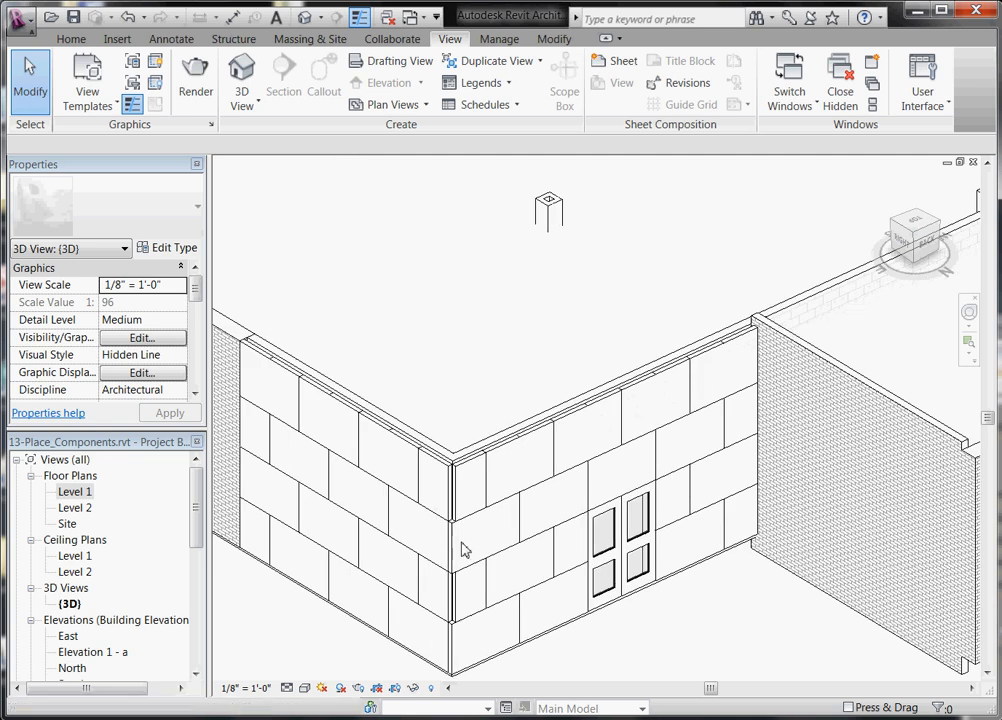
- Select the curtain wall without the door that meets the notched wall at the corner
left_click(351, 393)
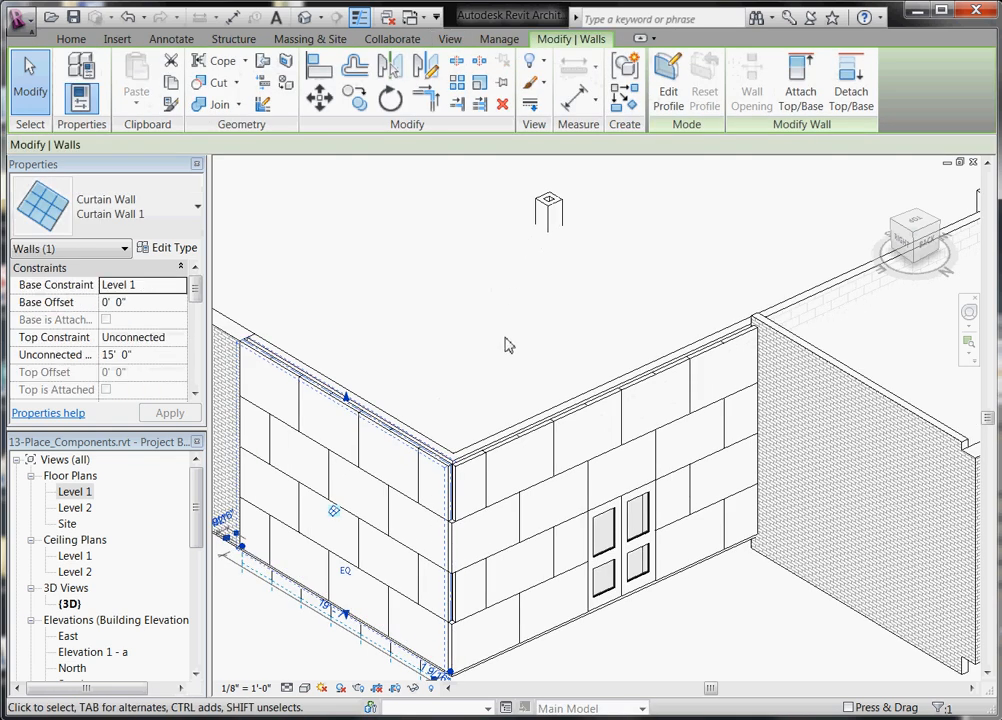